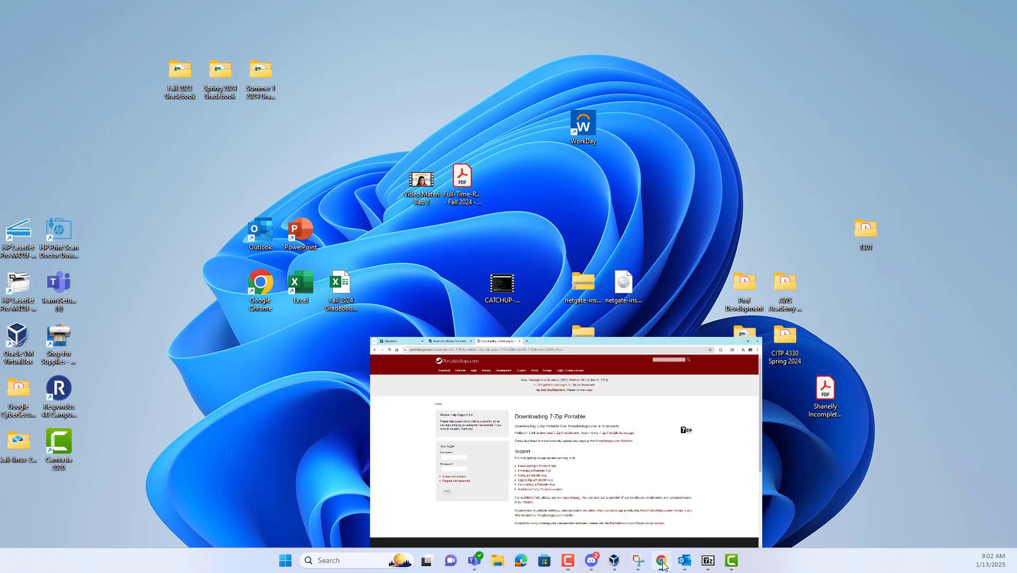
Bring Chrome forward showing the pfSense download page for version 2.7.2
click(202, 16)
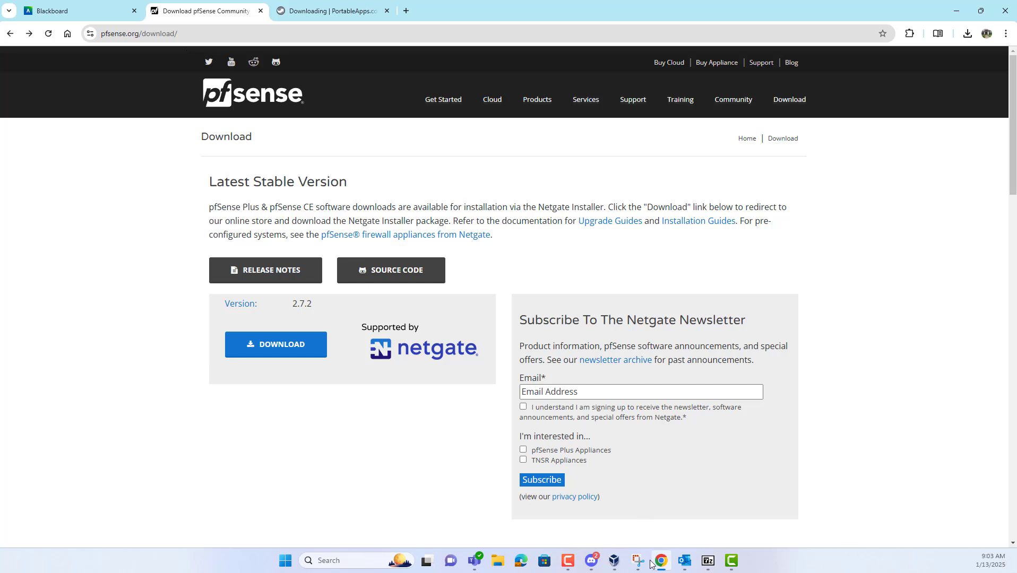
mouse_move(655, 567)
Go to the Netgate Installer download and select the AMD64 ISO IPMI/Virtual Machines image
click(292, 347)
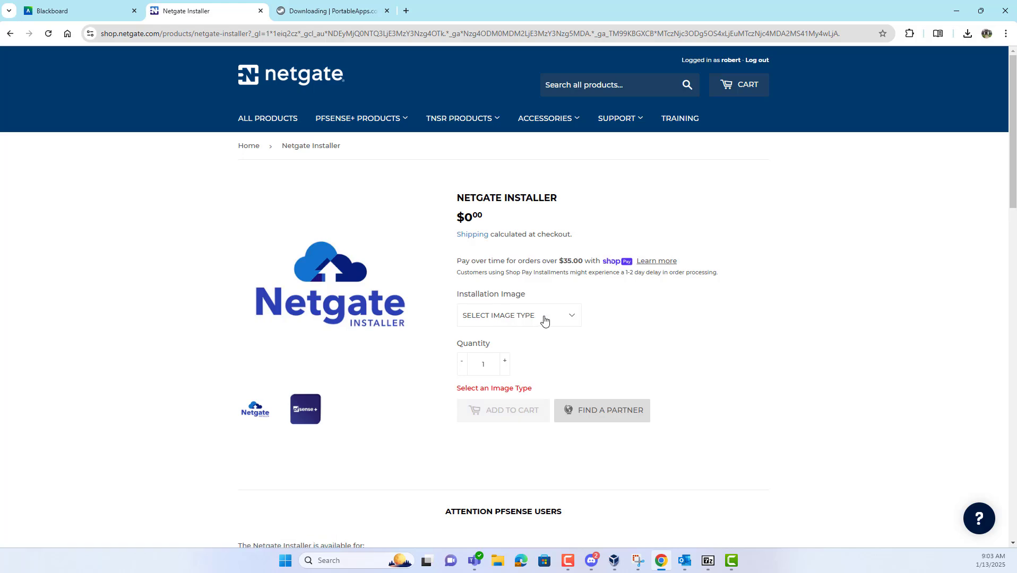
click(544, 317)
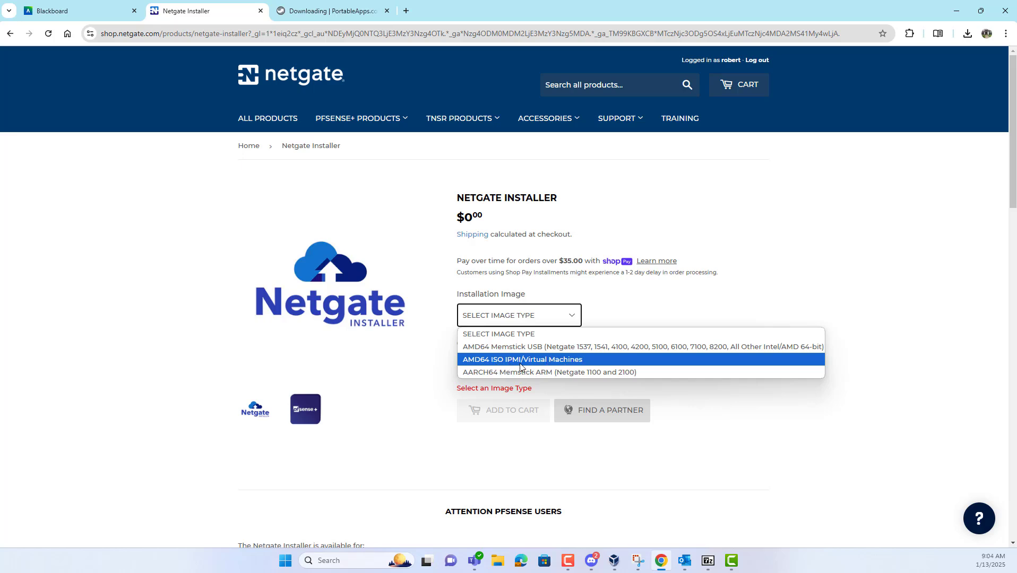
click(536, 361)
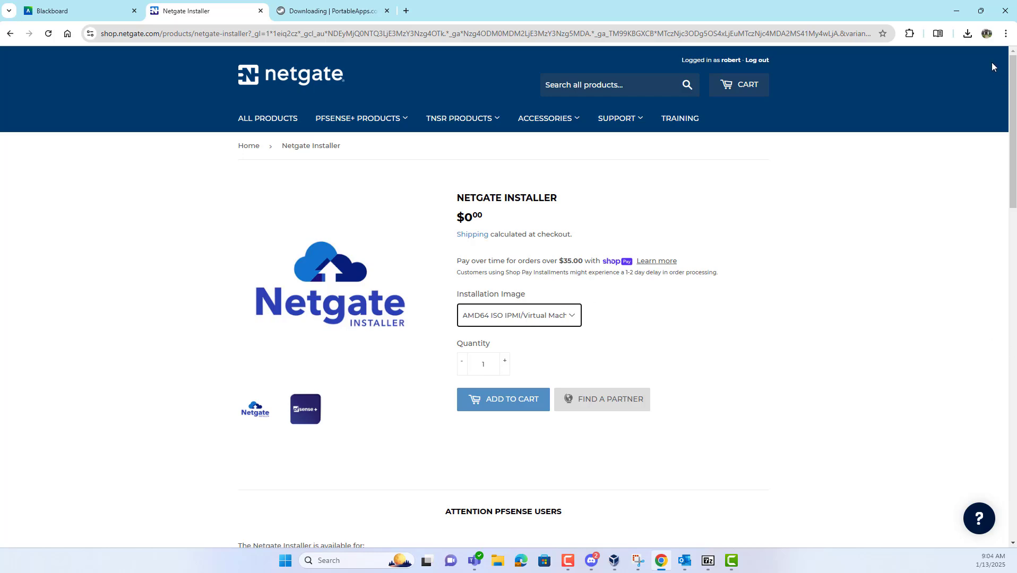
On the desktop, move the netgate zip icon lower and open it
click(957, 12)
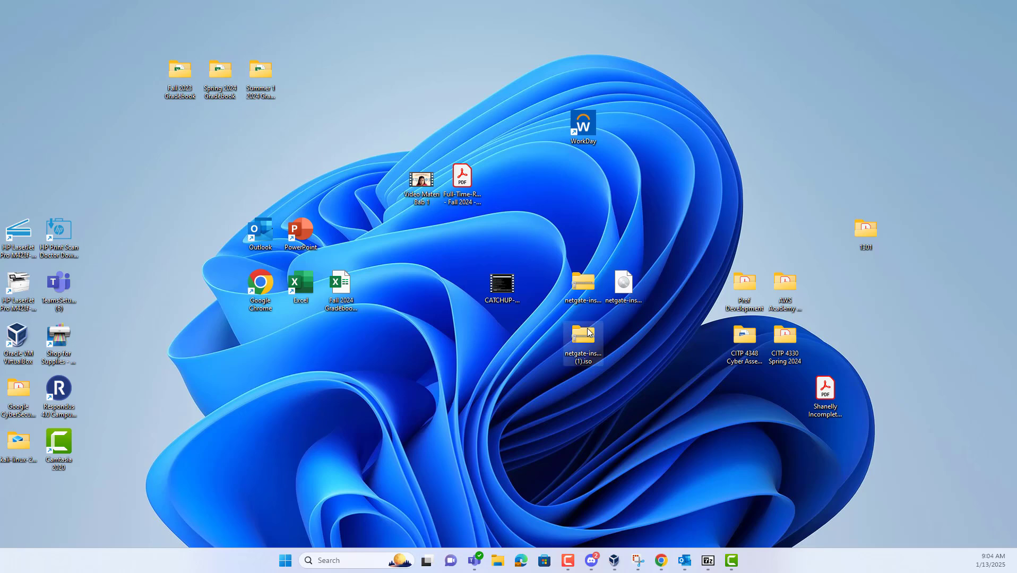
drag(566, 299, 570, 402)
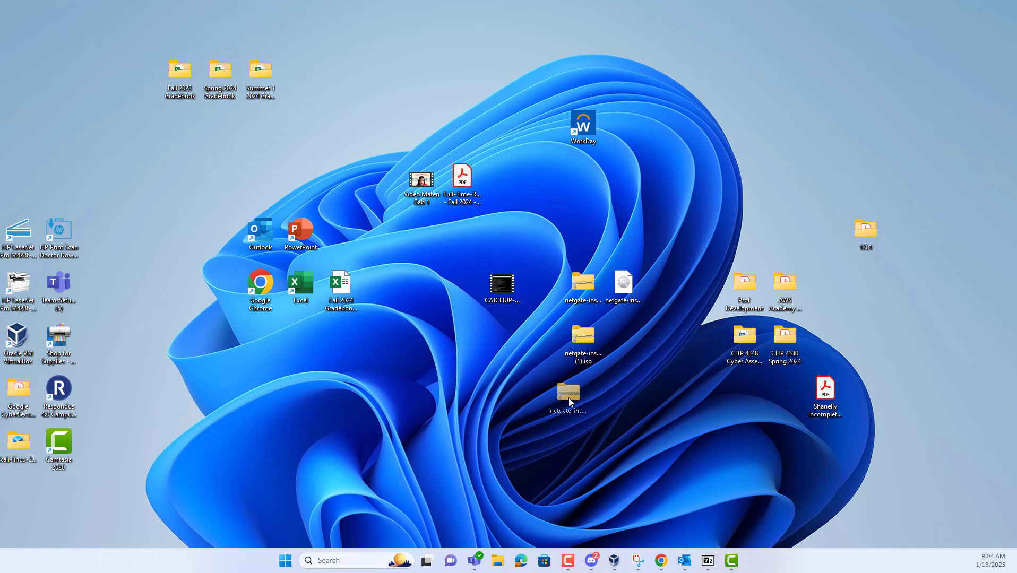
drag(416, 381, 416, 382)
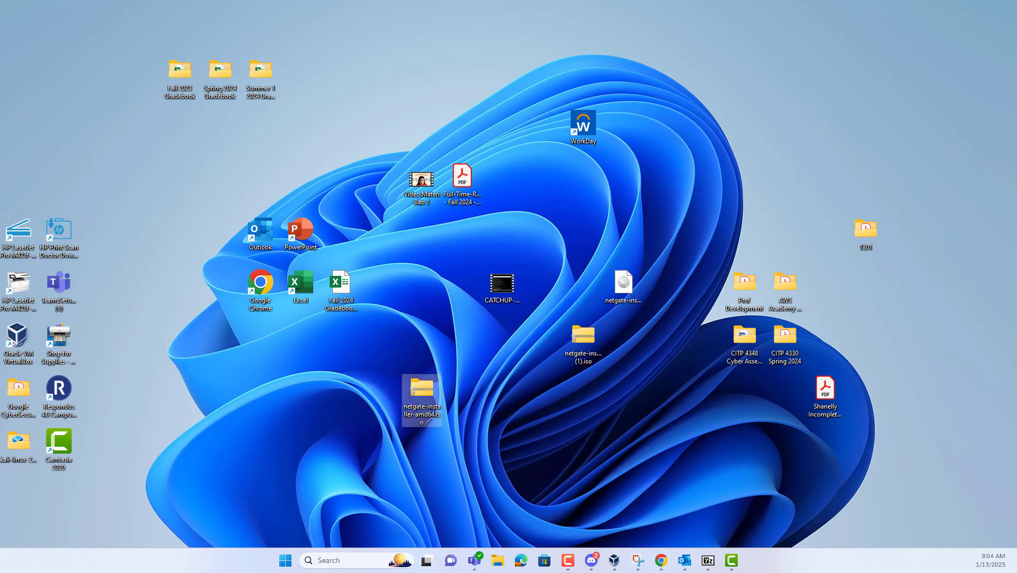
key(F10)
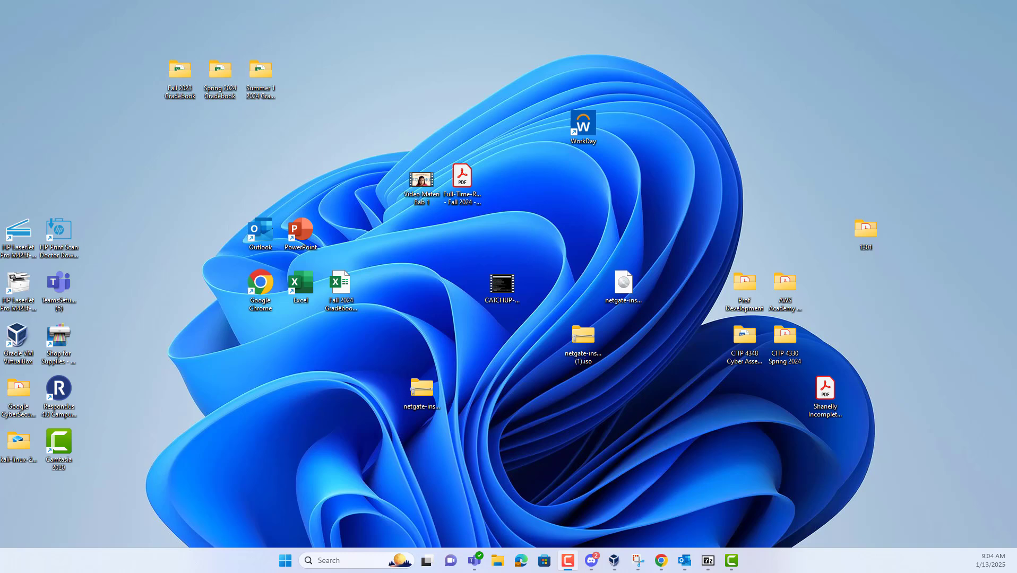
click(421, 389)
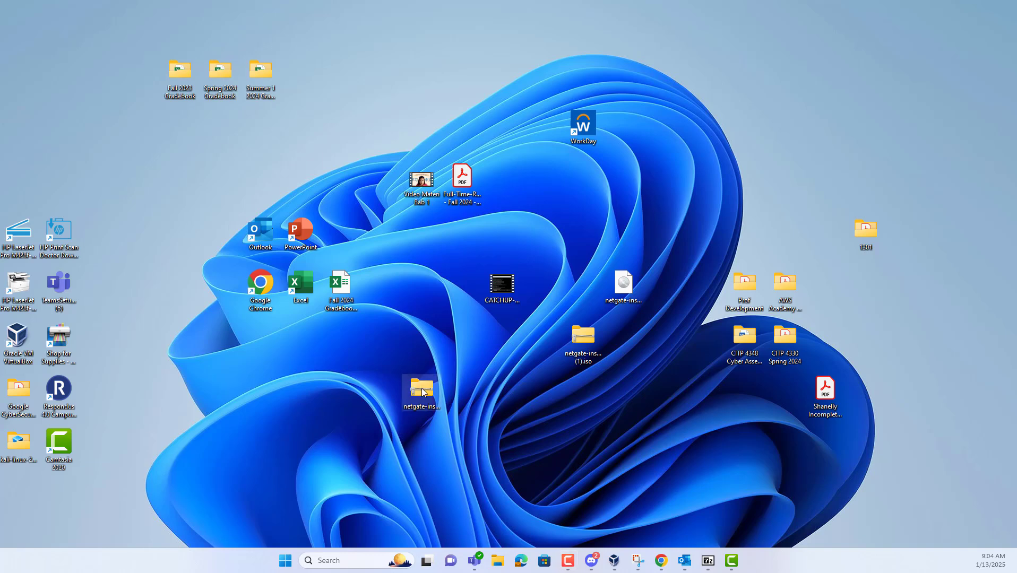
key(Return)
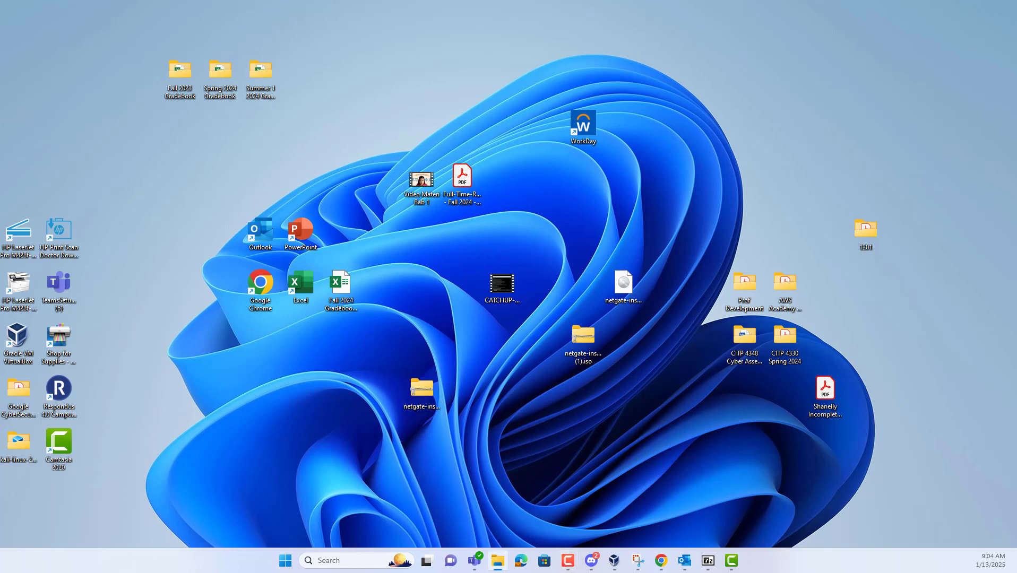
key(F10)
Delete the duplicate netgate installer copy and shift the zip icon to the right
click(583, 340)
key(Delete)
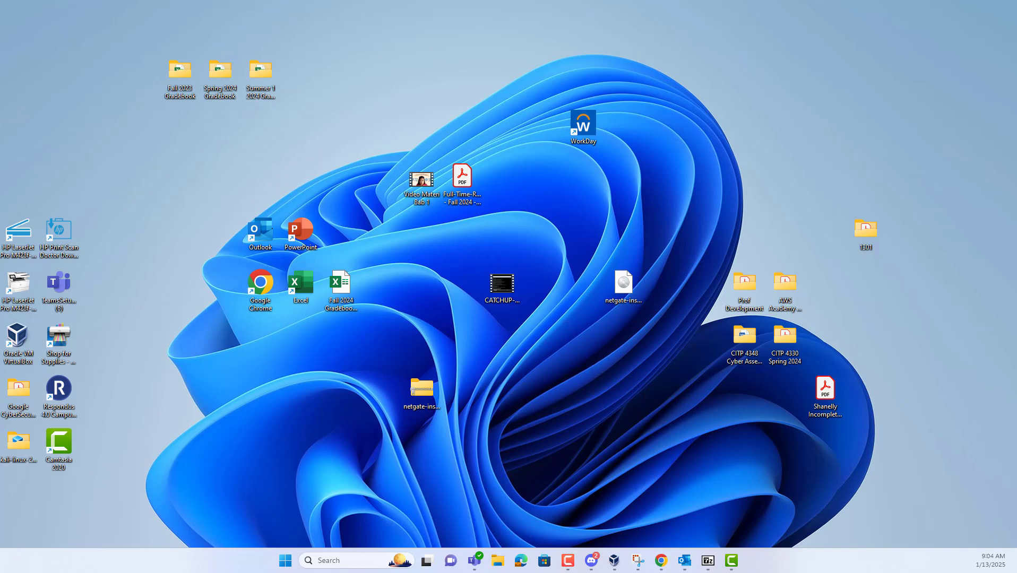
drag(424, 388, 605, 395)
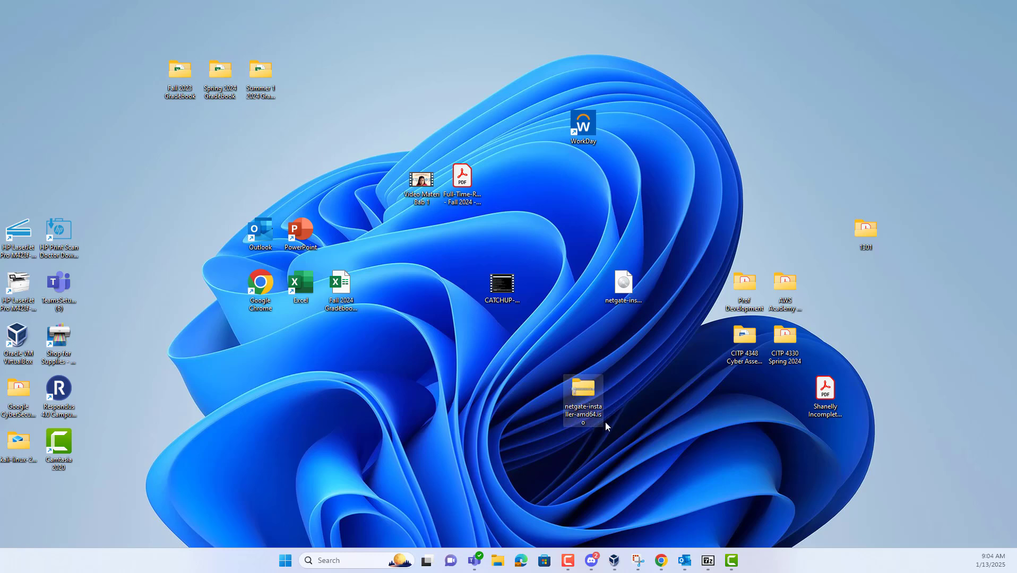
drag(587, 390, 574, 373)
After checking the 7-Zip Portable page, place the netgate installer iso and zip side by side
click(660, 562)
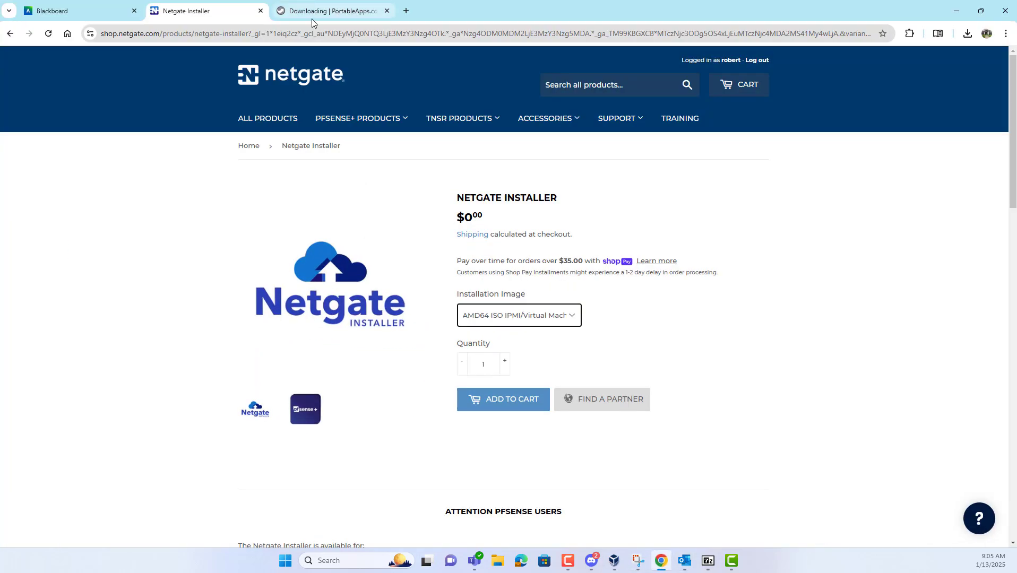
click(313, 15)
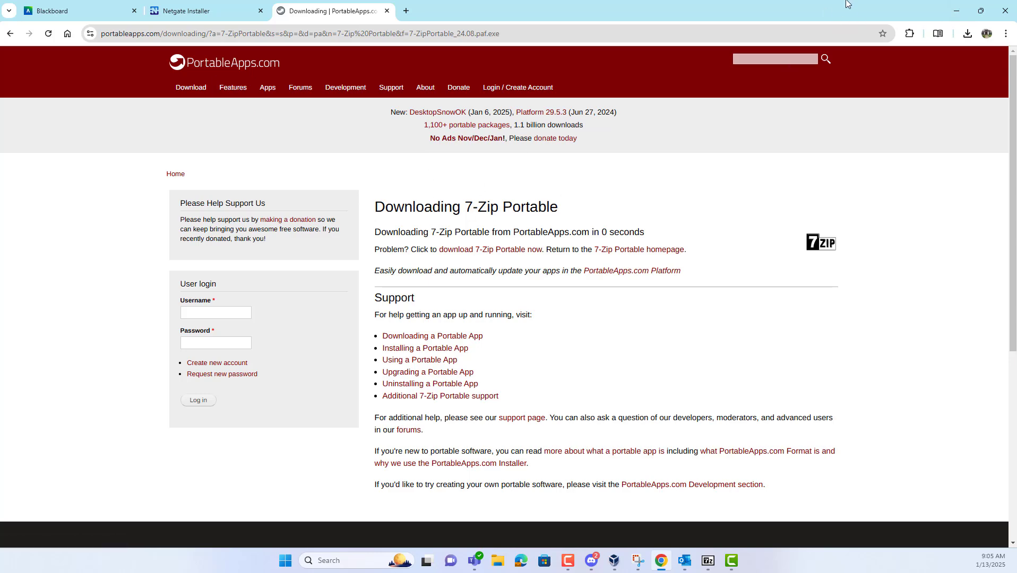
click(958, 11)
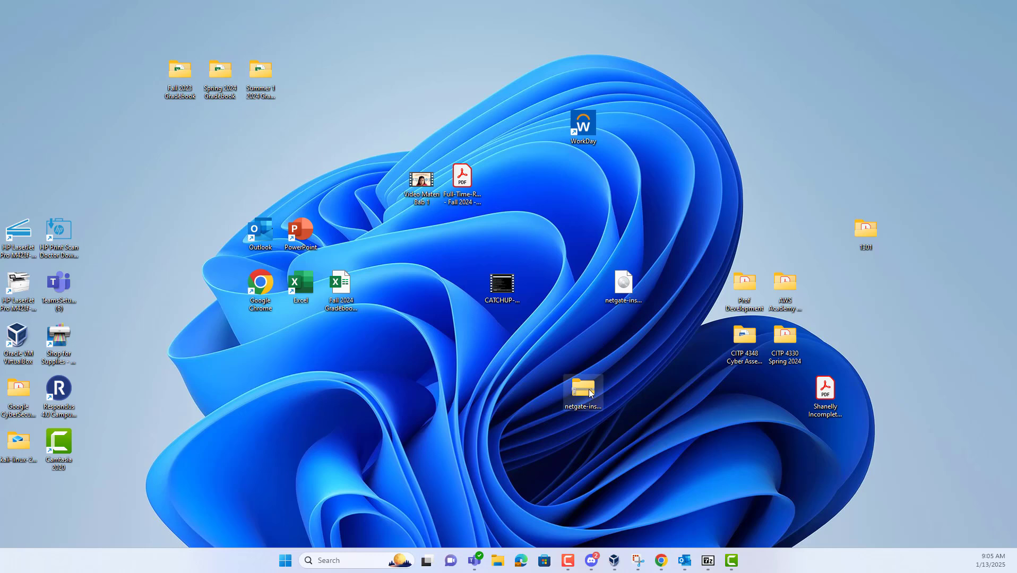
drag(575, 383, 553, 390)
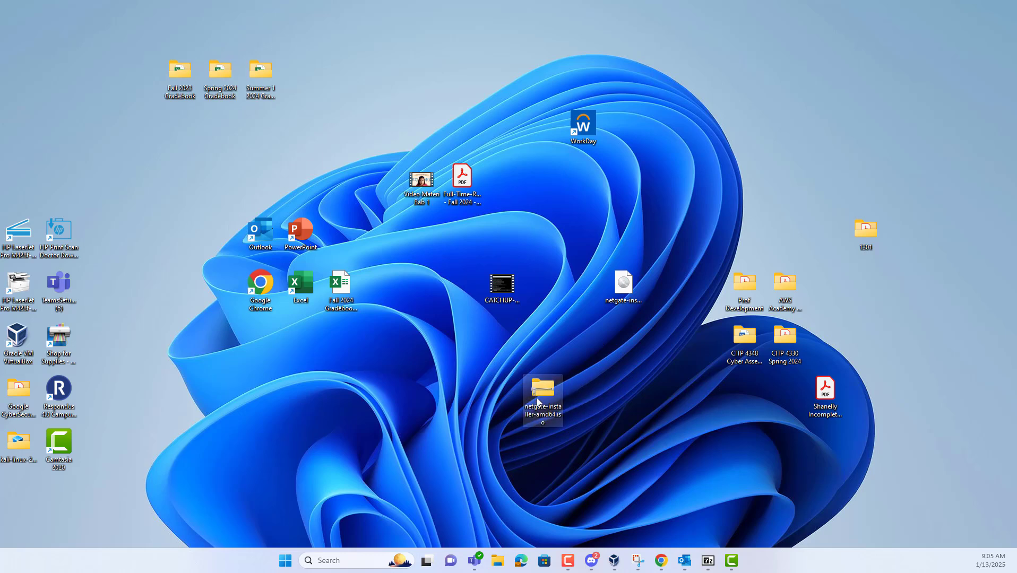
drag(624, 289, 625, 371)
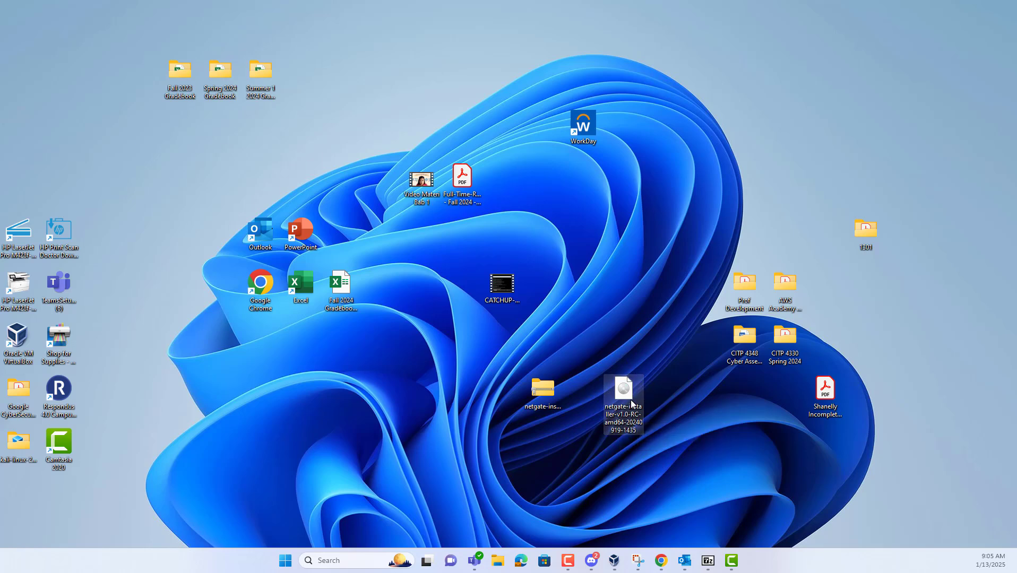
drag(545, 391, 577, 388)
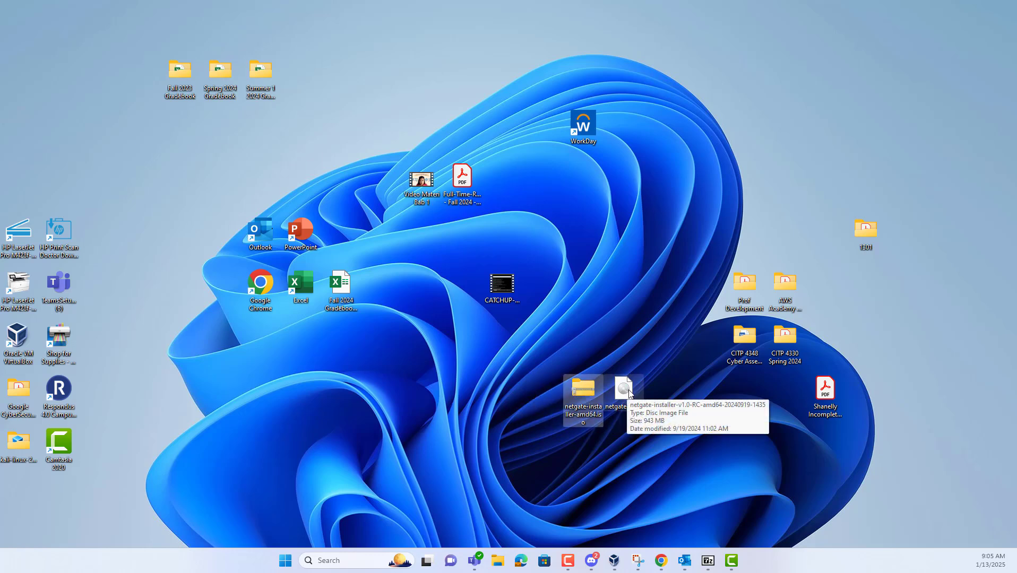
mouse_move(699, 563)
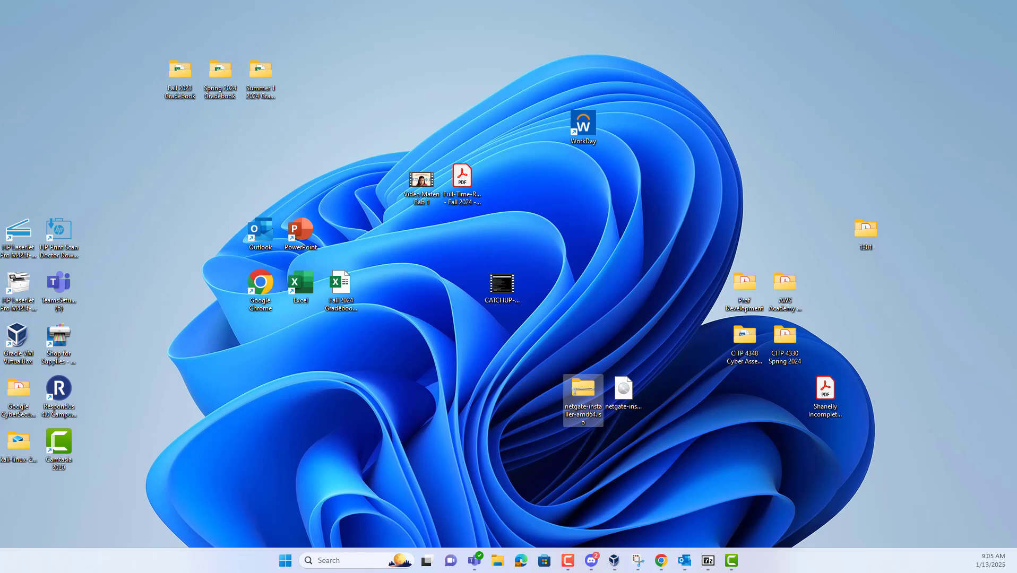
Launch VirtualBox via search and begin a new VM named 'PfSense'
click(348, 558)
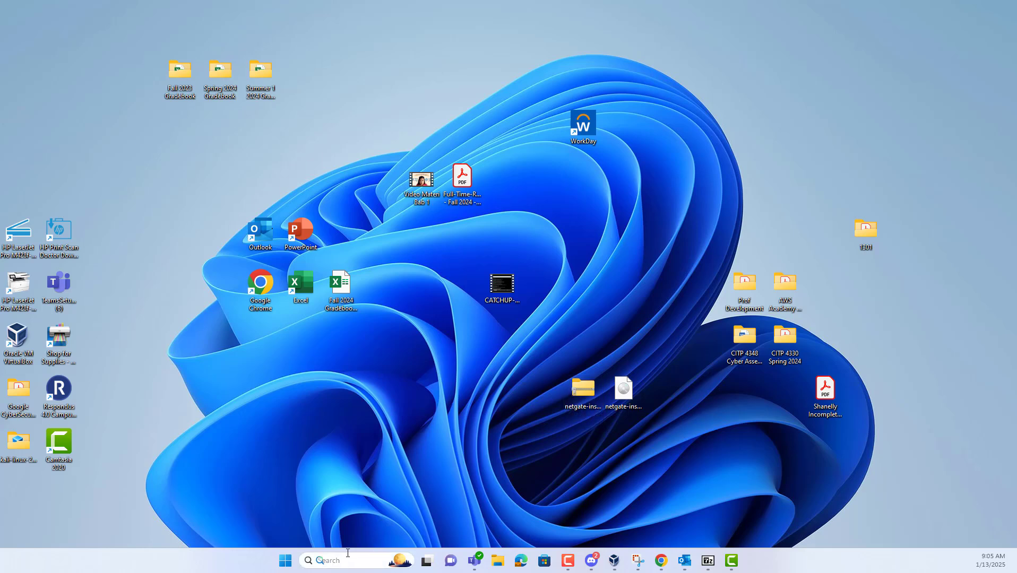
text(vir)
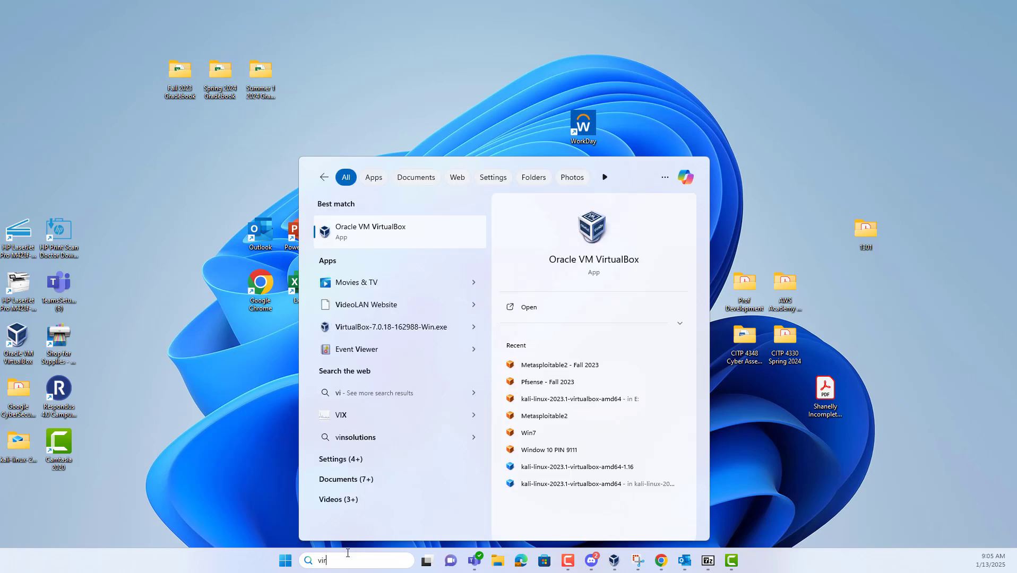
text(tu)
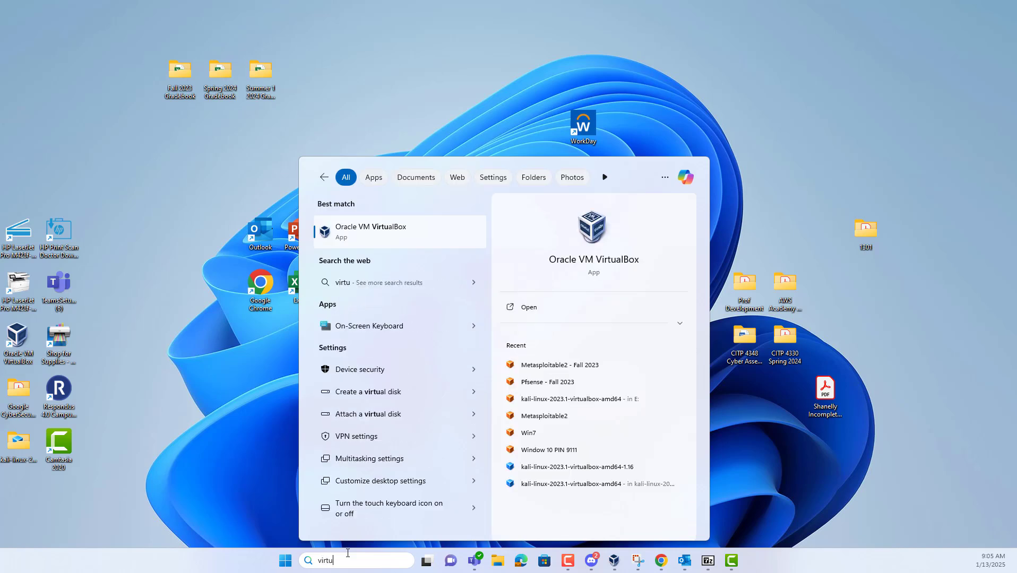
key(Return)
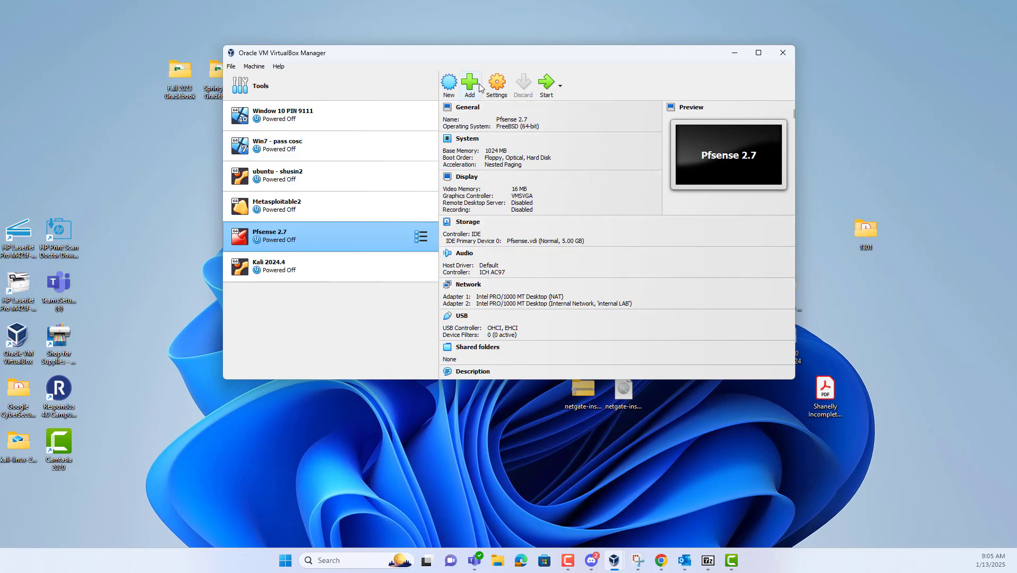
click(449, 88)
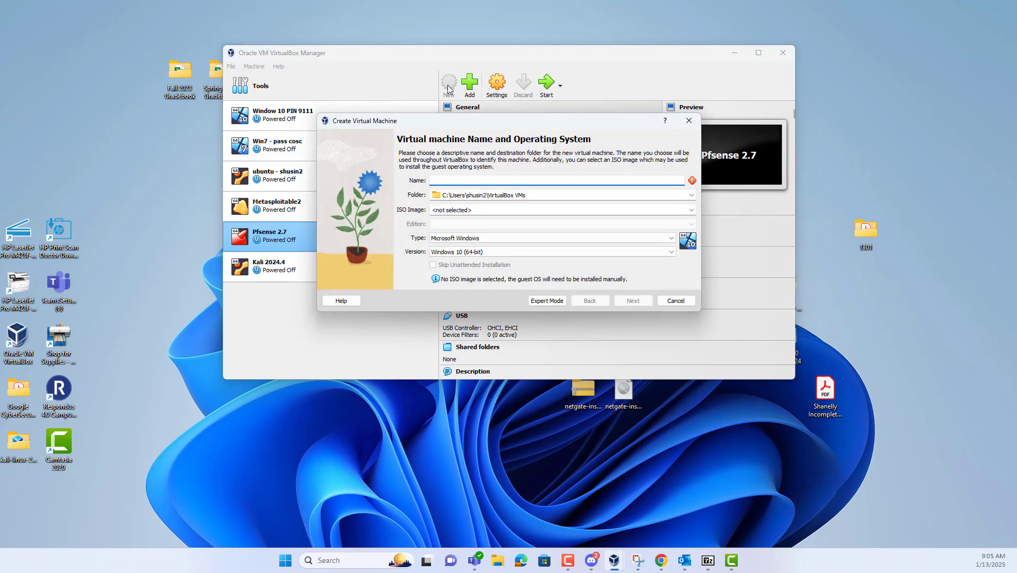
text(PfSense 2.72)
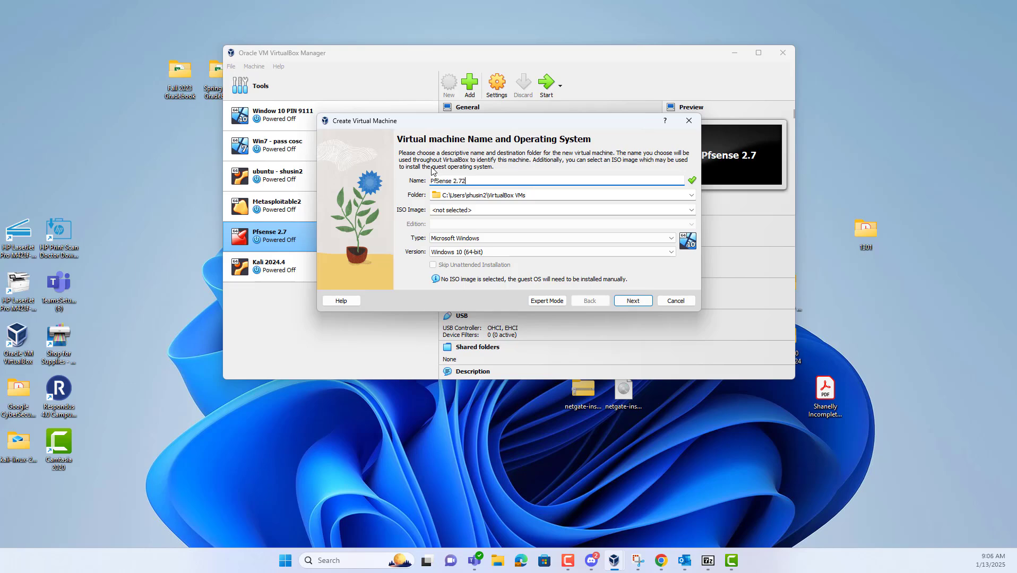
Attach the netgate-installer ISO from the Desktop as the VM's disc image
click(534, 212)
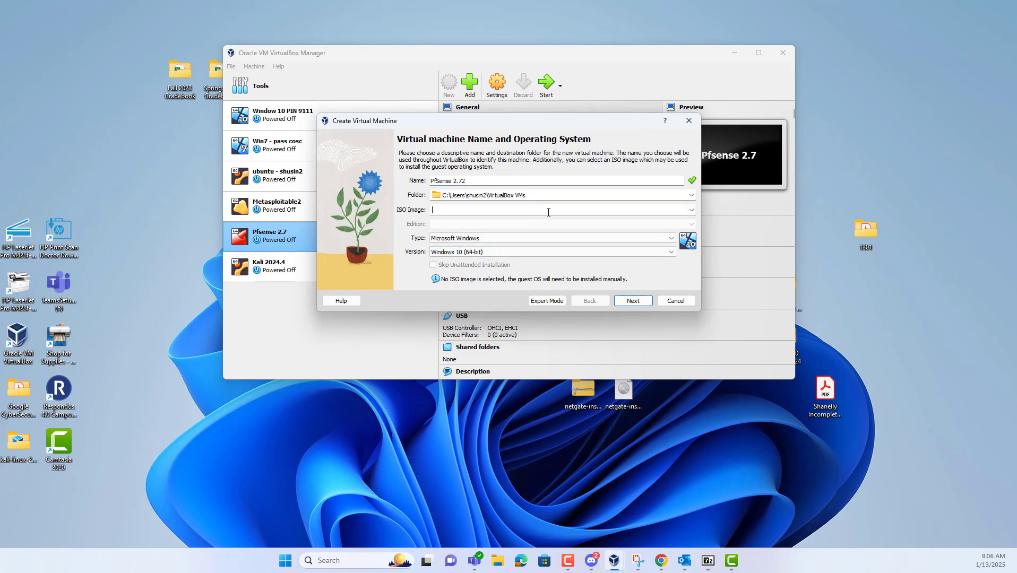
click(692, 210)
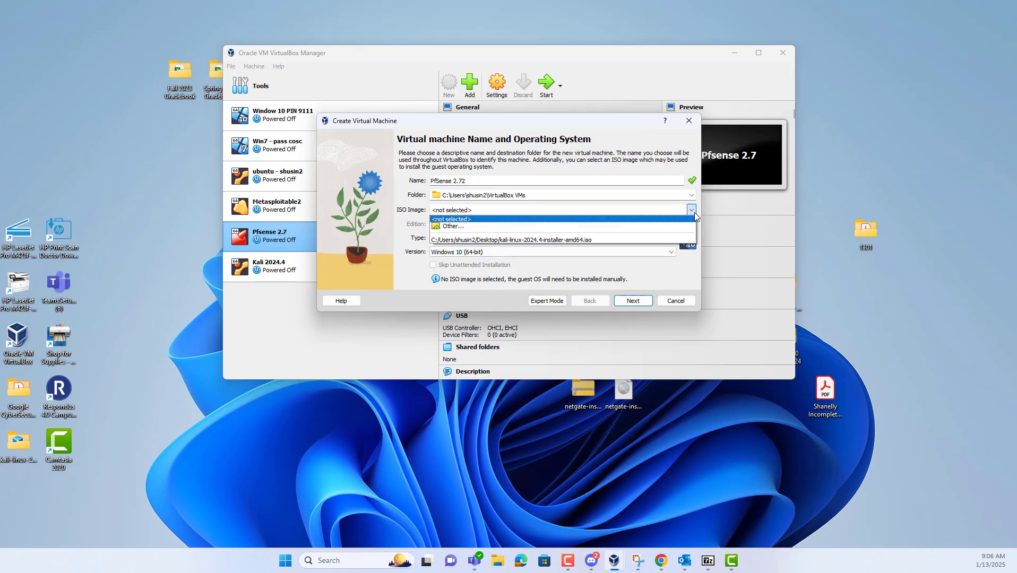
click(611, 229)
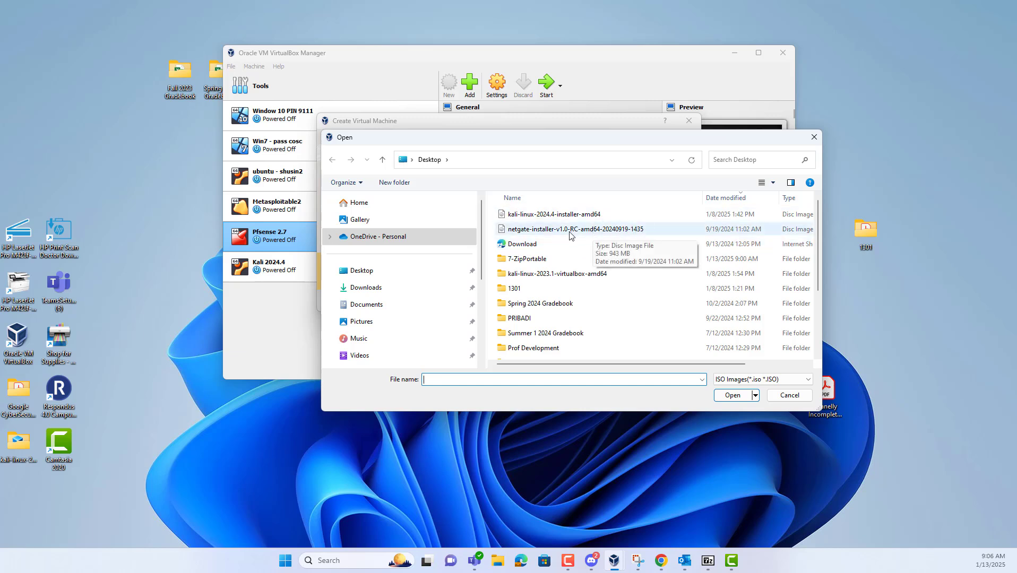
click(610, 233)
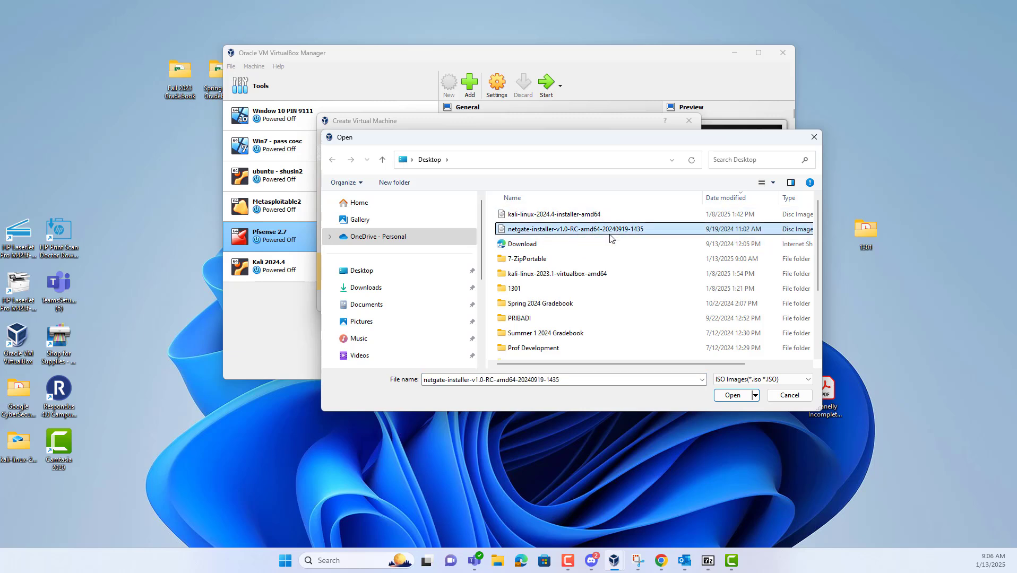
click(734, 396)
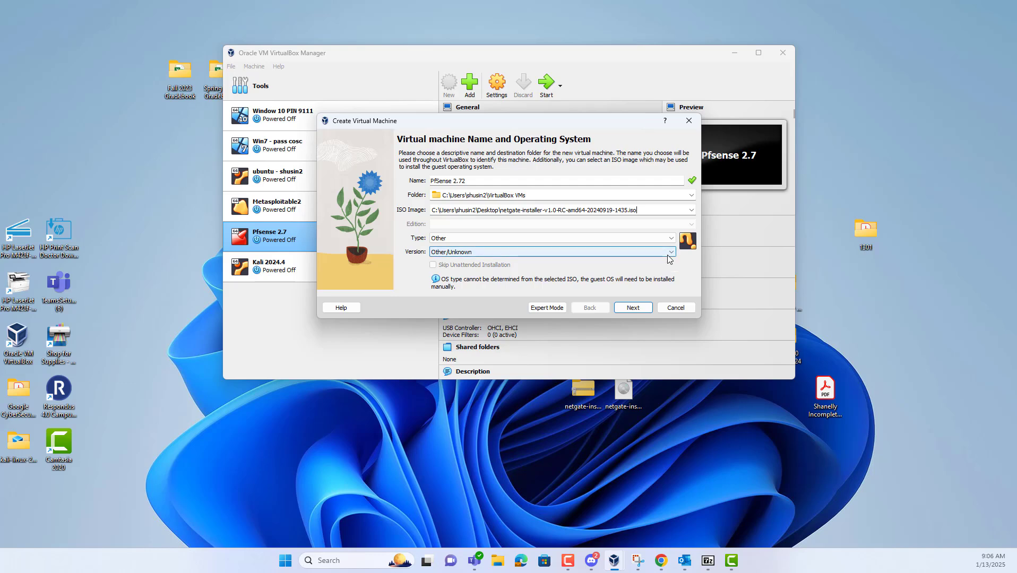
Set the guest type to BSD and version to FreeBSD (64-bit)
click(672, 239)
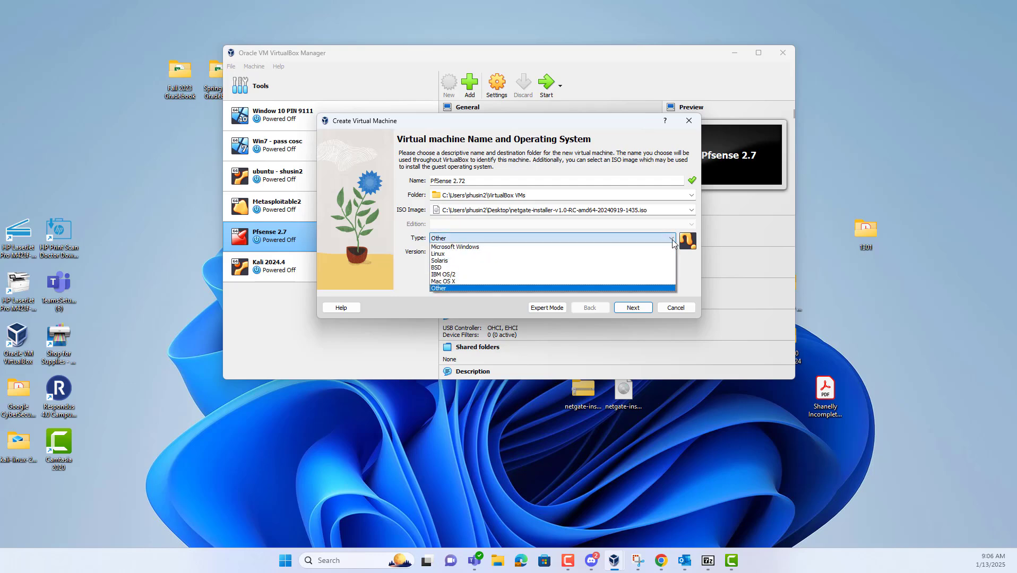
click(653, 268)
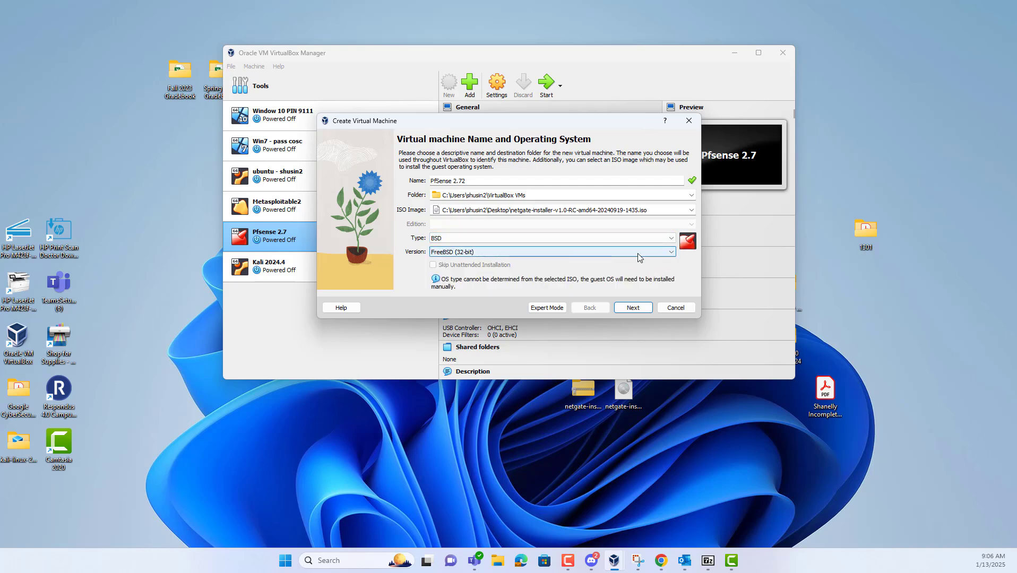
click(632, 252)
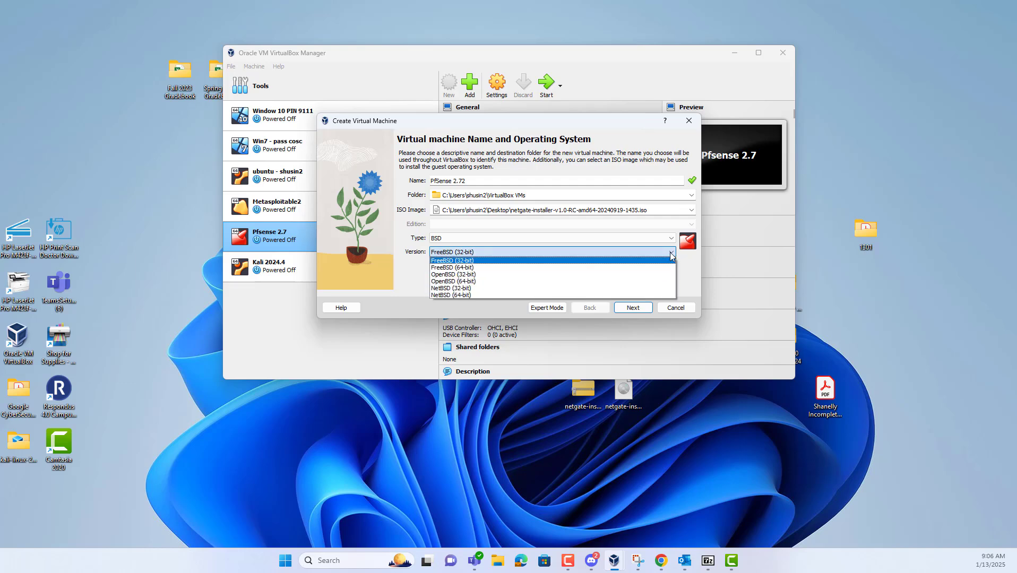
click(618, 269)
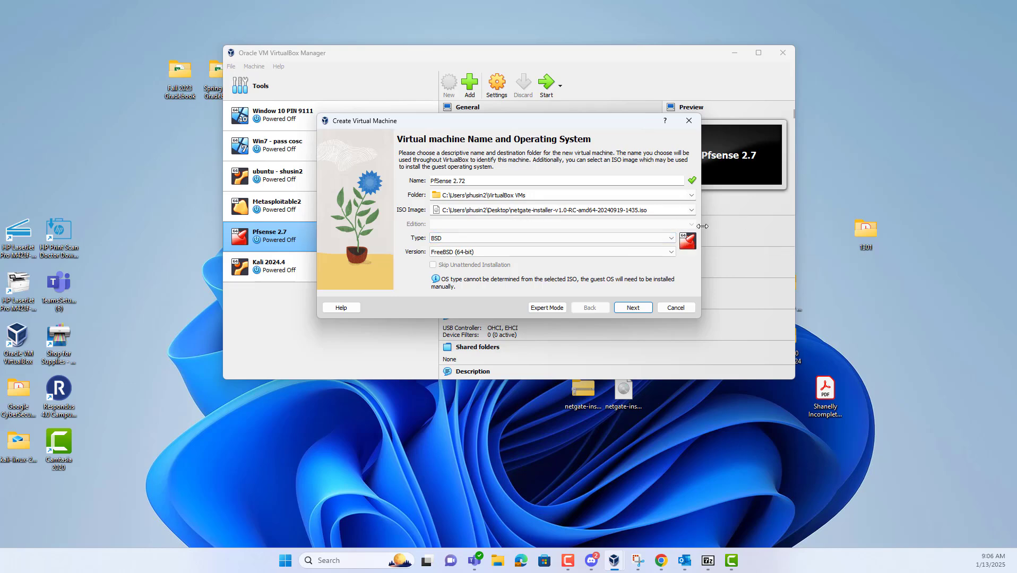
Accept 1024 MB memory, 1 CPU and a 16 GB disk, finish the VM, and open its Settings
click(643, 313)
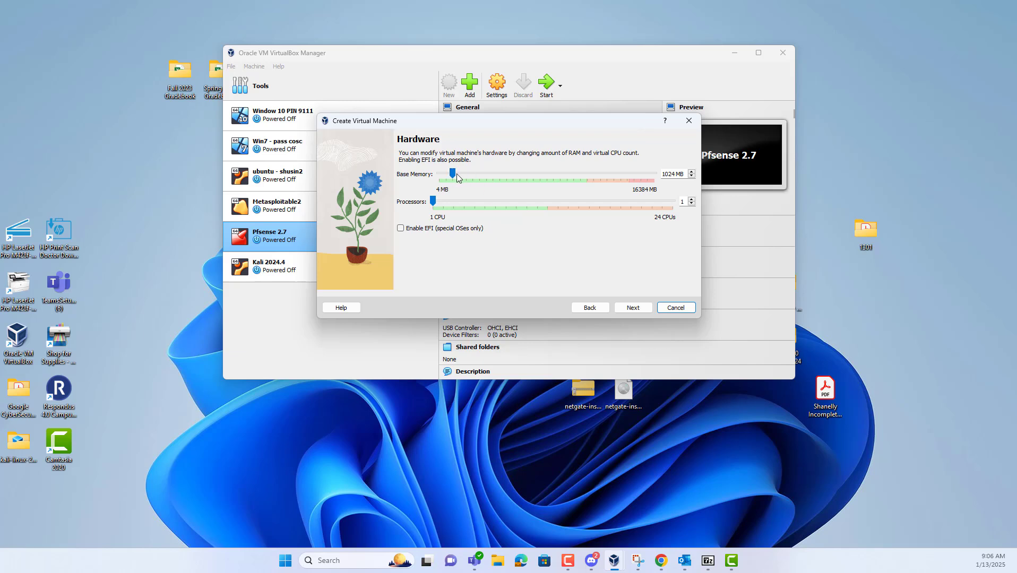
drag(457, 177, 454, 176)
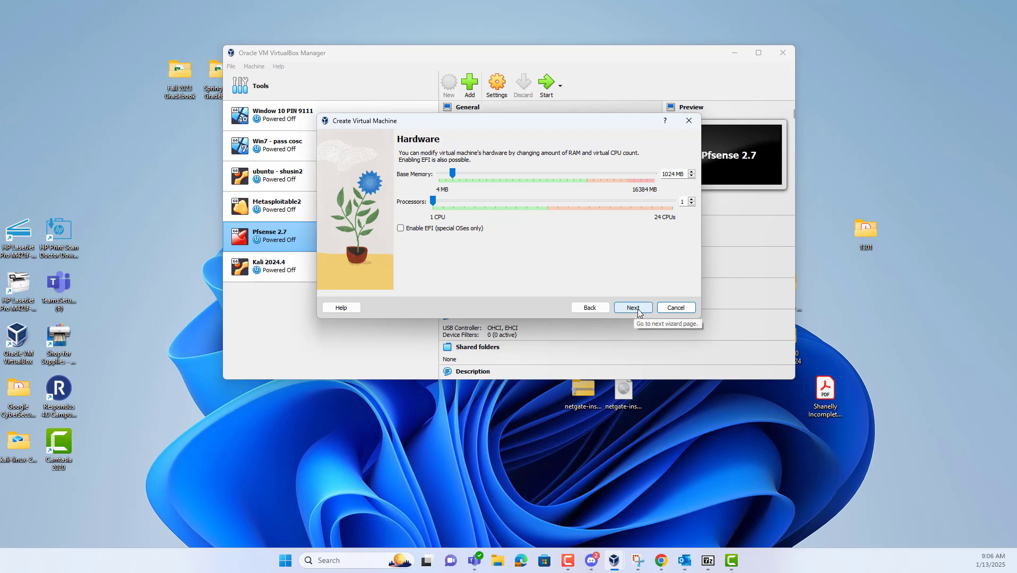
click(639, 312)
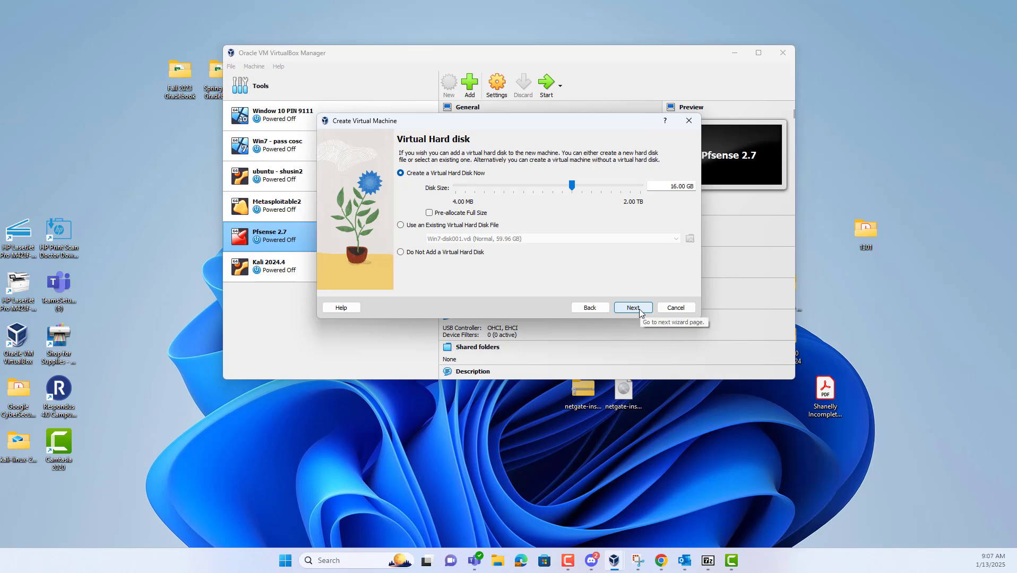
click(633, 308)
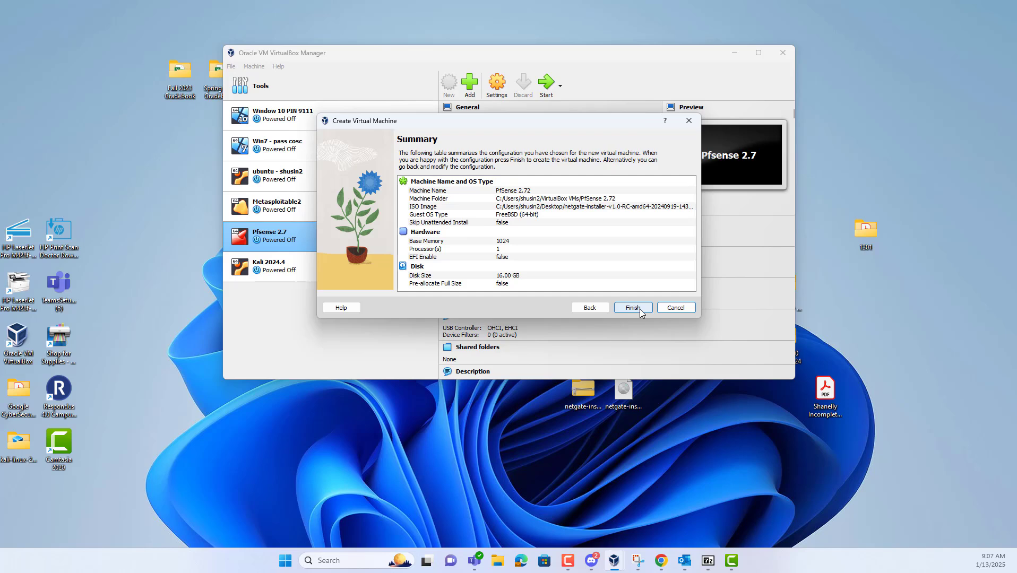
click(633, 308)
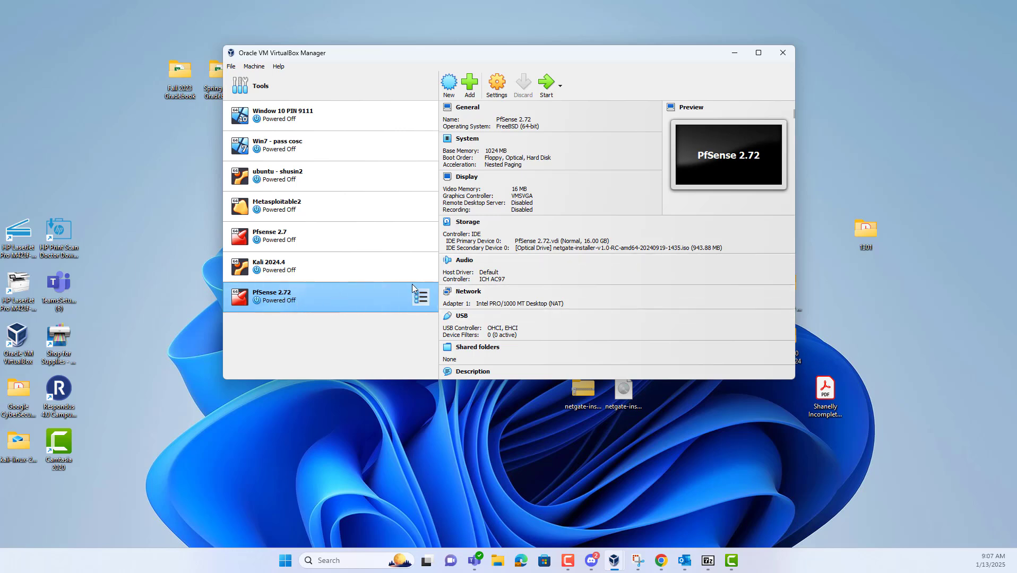
click(498, 90)
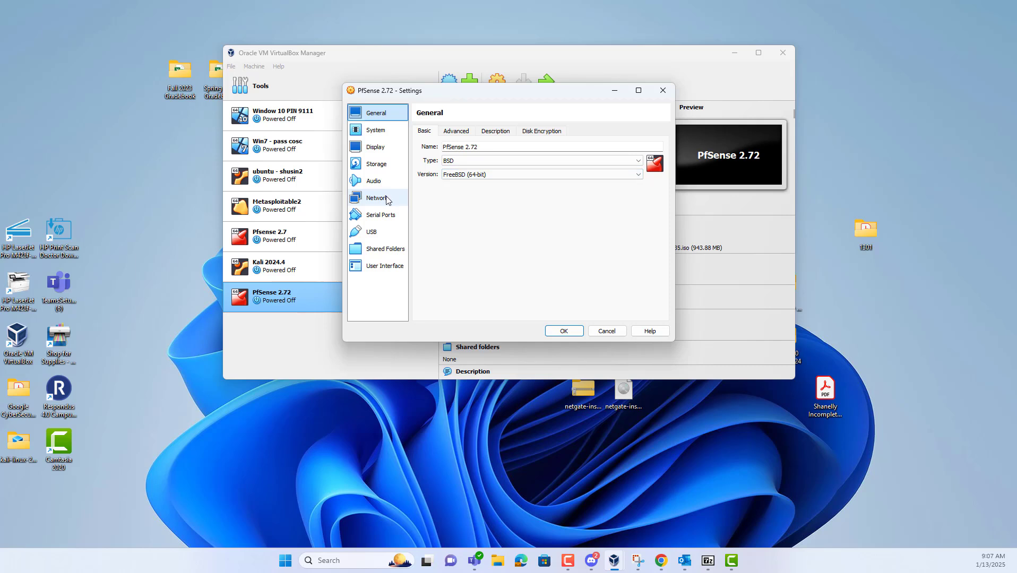
Attach Adapter 2 to Internal Network 'internal LAB', keep Adapter 1 on NAT, and save
click(388, 197)
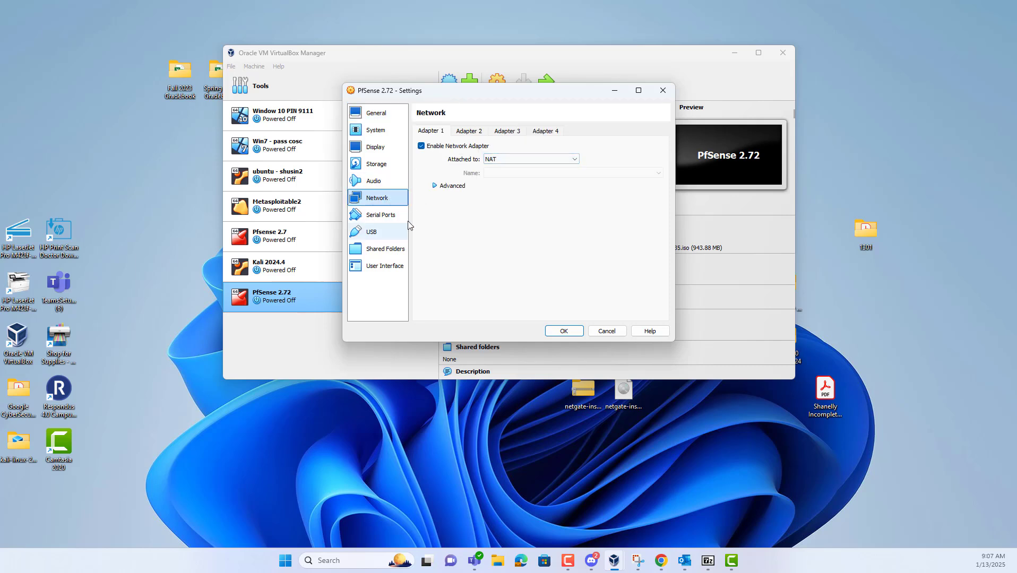
click(475, 135)
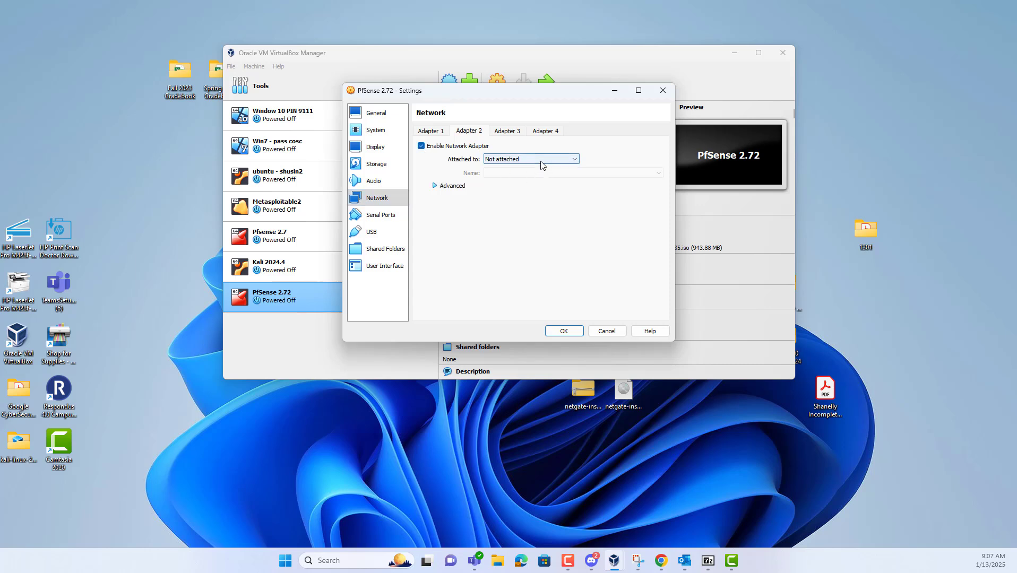
click(541, 161)
click(545, 183)
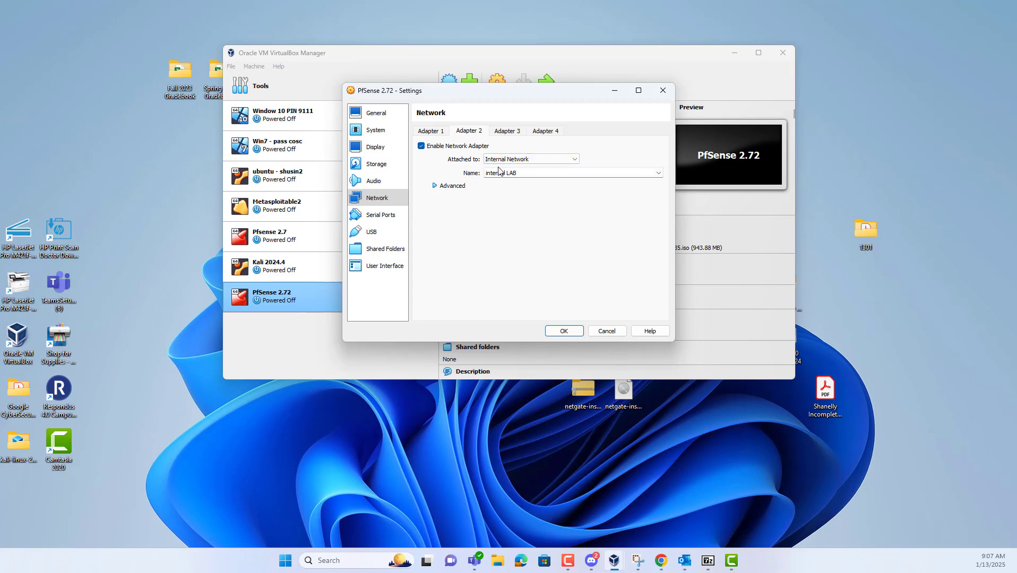
click(435, 136)
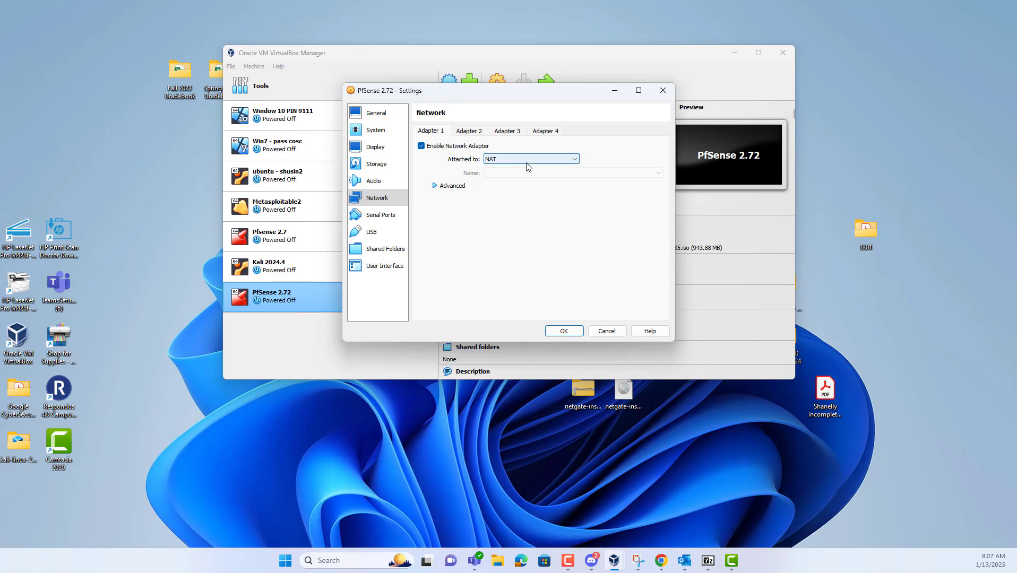
click(474, 136)
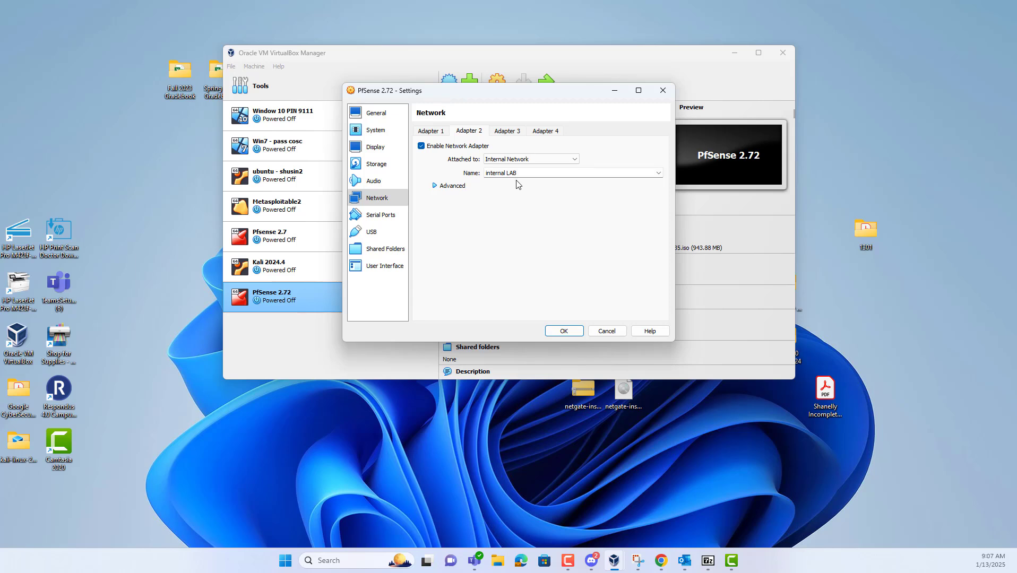
click(432, 134)
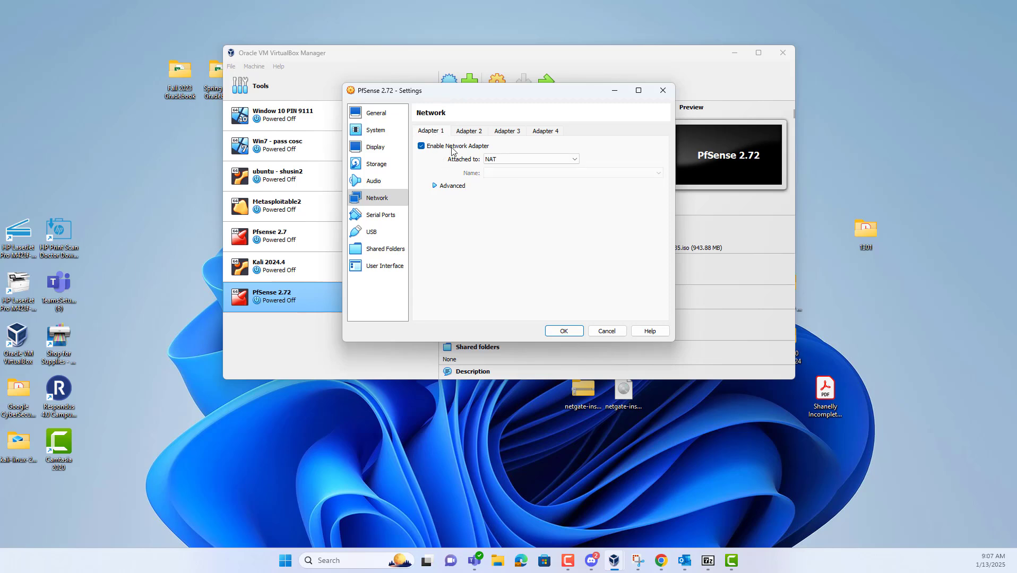
click(474, 131)
click(427, 134)
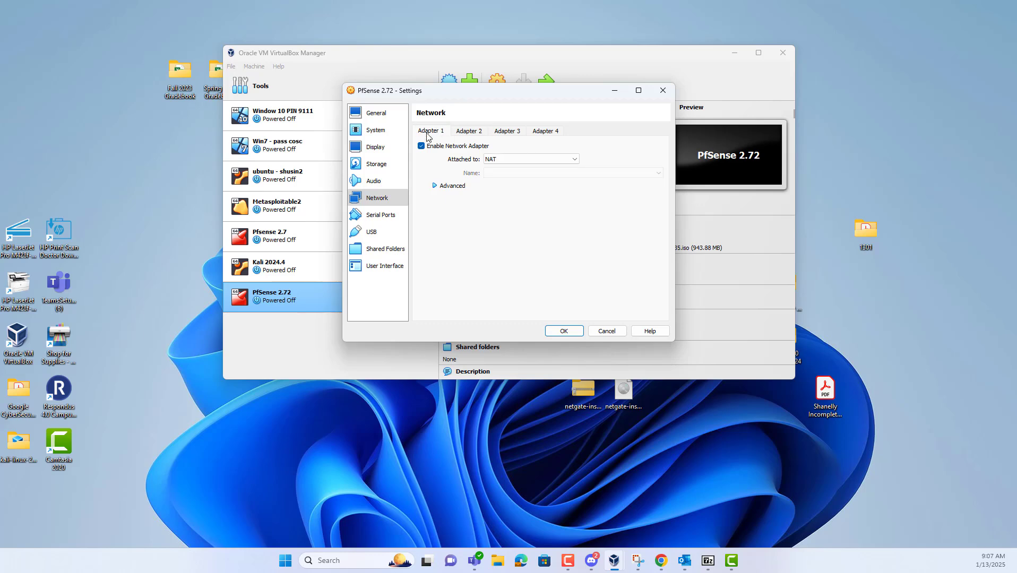
click(563, 332)
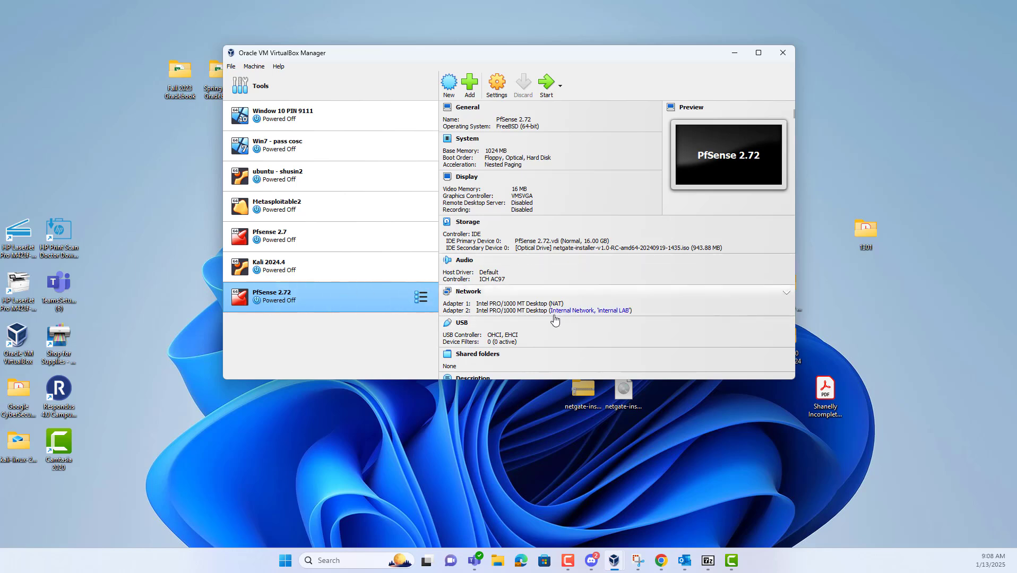
Start PfSense 2.72, dismiss the keyboard and mouse notices, and enlarge its window
click(550, 84)
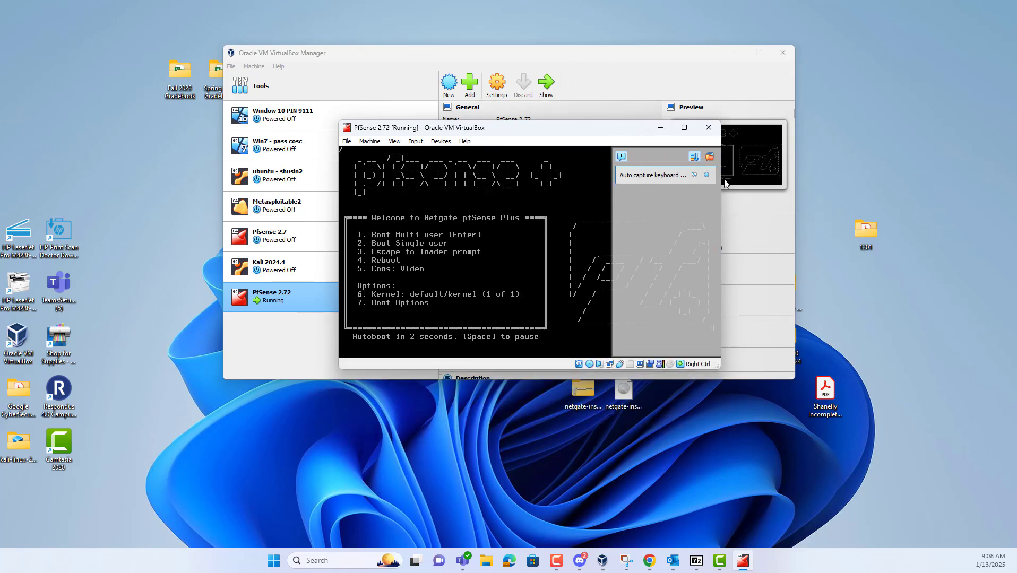
click(708, 174)
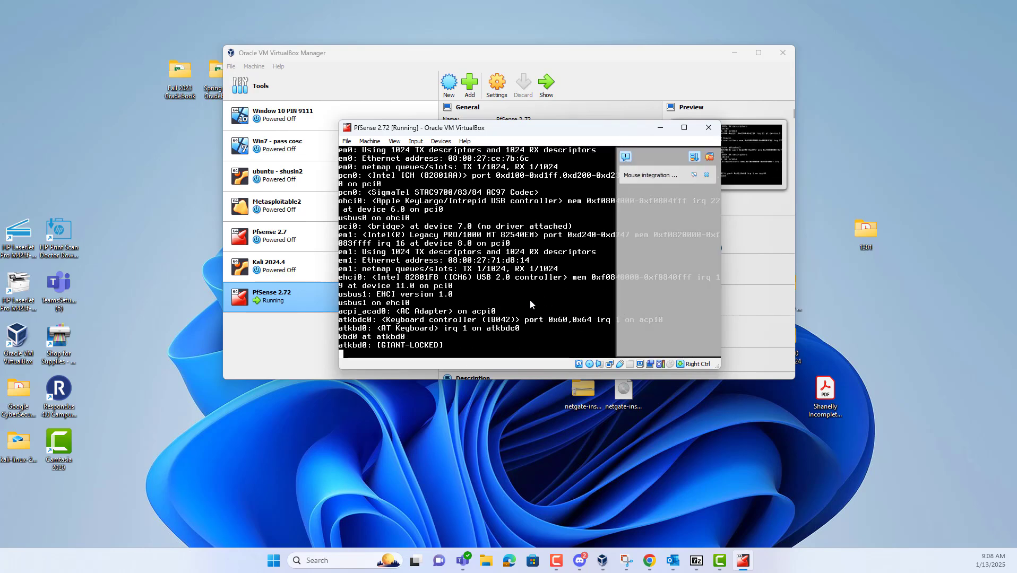
click(707, 177)
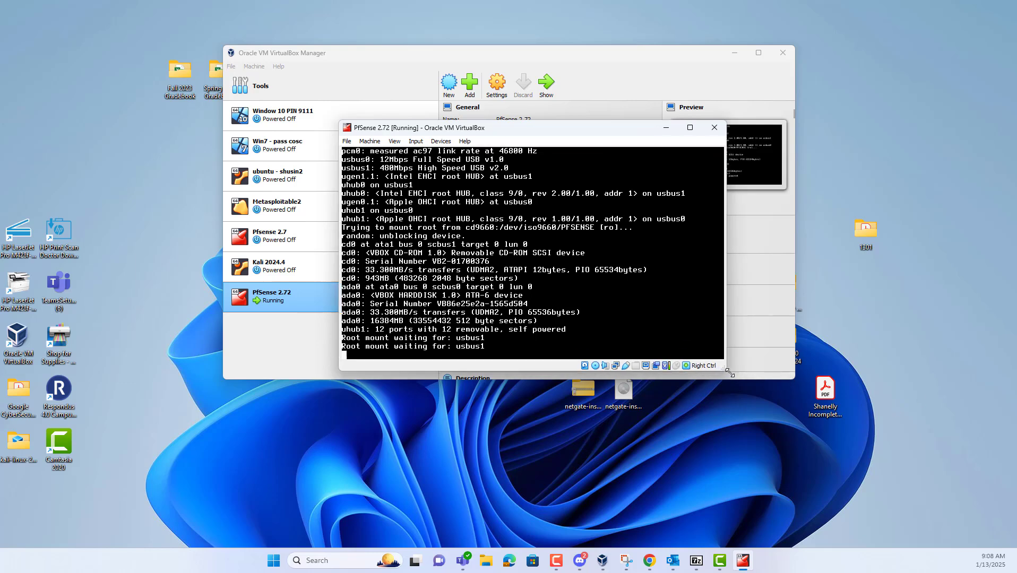
drag(720, 368, 810, 414)
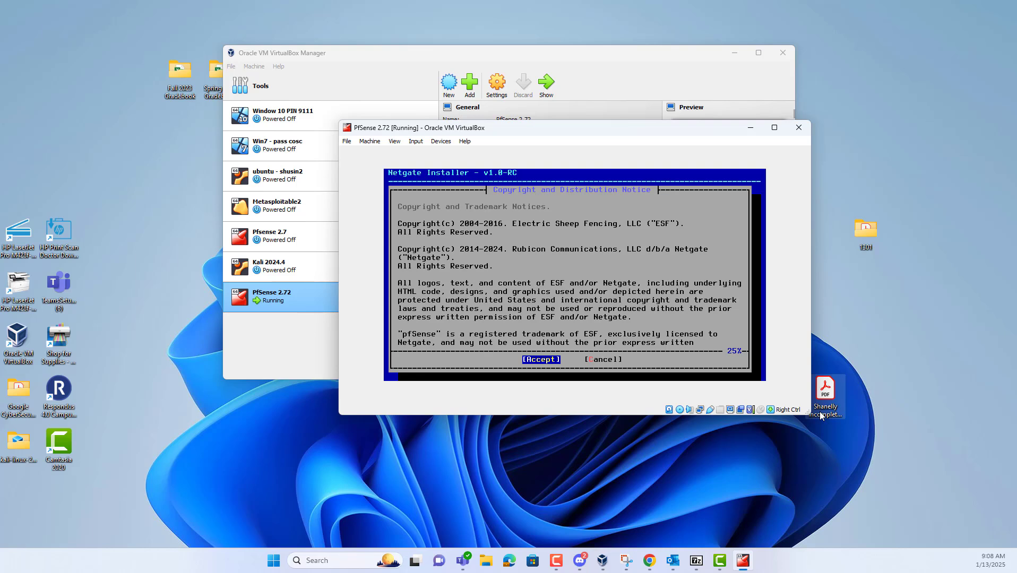
Accept the notice, choose to install pfSense, and assign em0 as WAN with DHCP
key(Return)
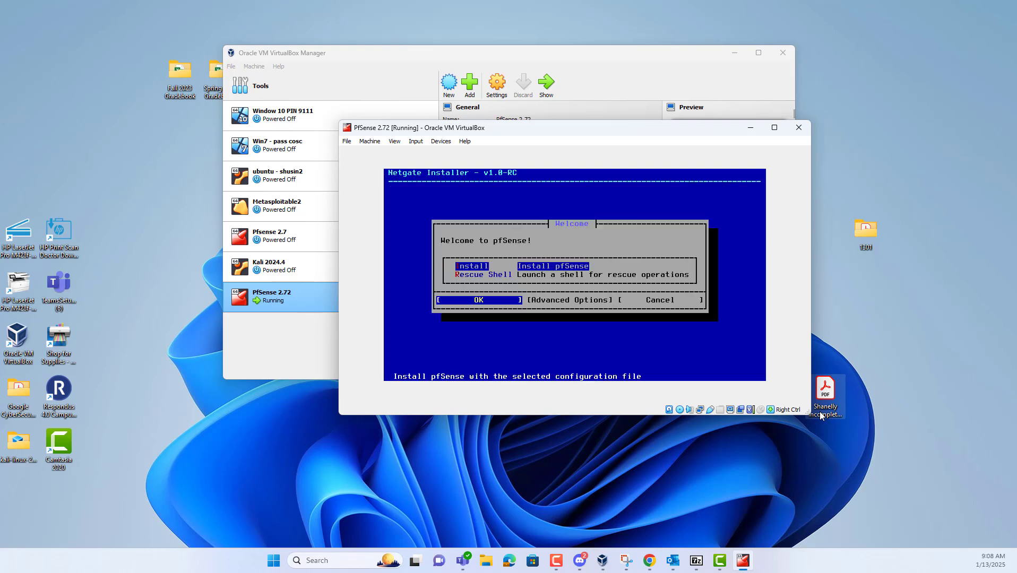
key(Return)
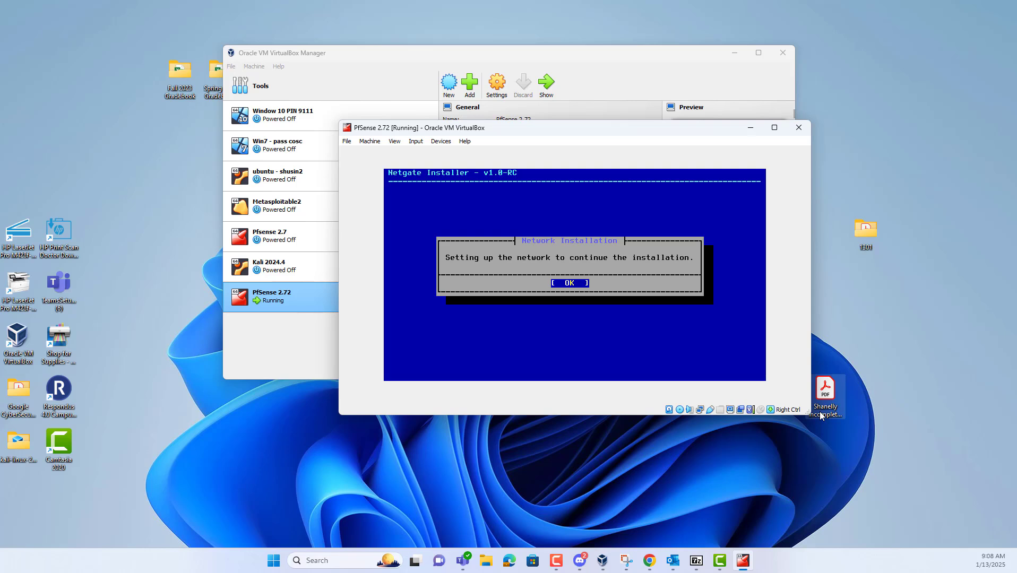
key(Return)
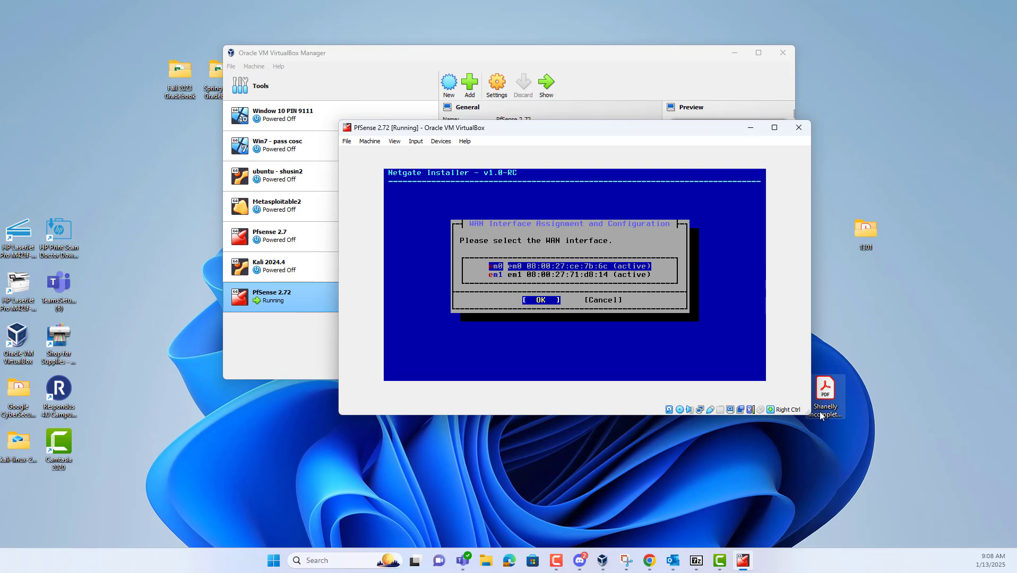
key(Return)
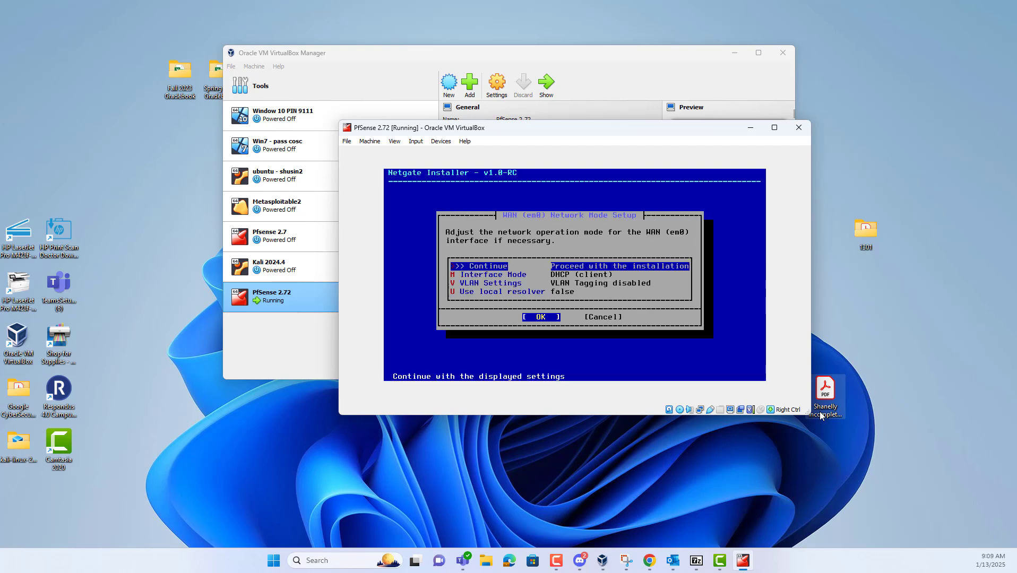
key(Return)
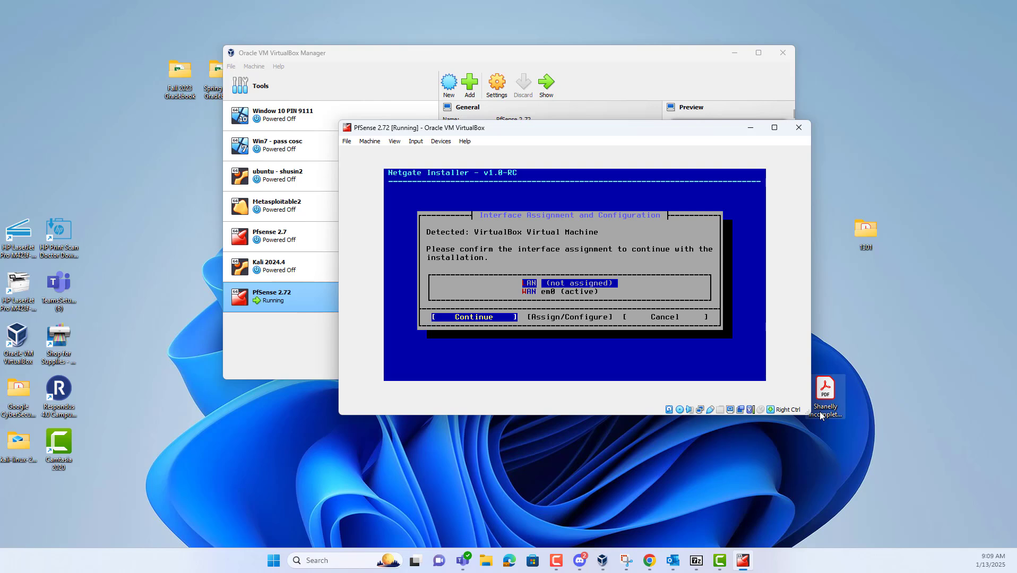
Confirm interfaces, choose Install CE with ZFS/GPT, and stripe onto disk da0
key(Return)
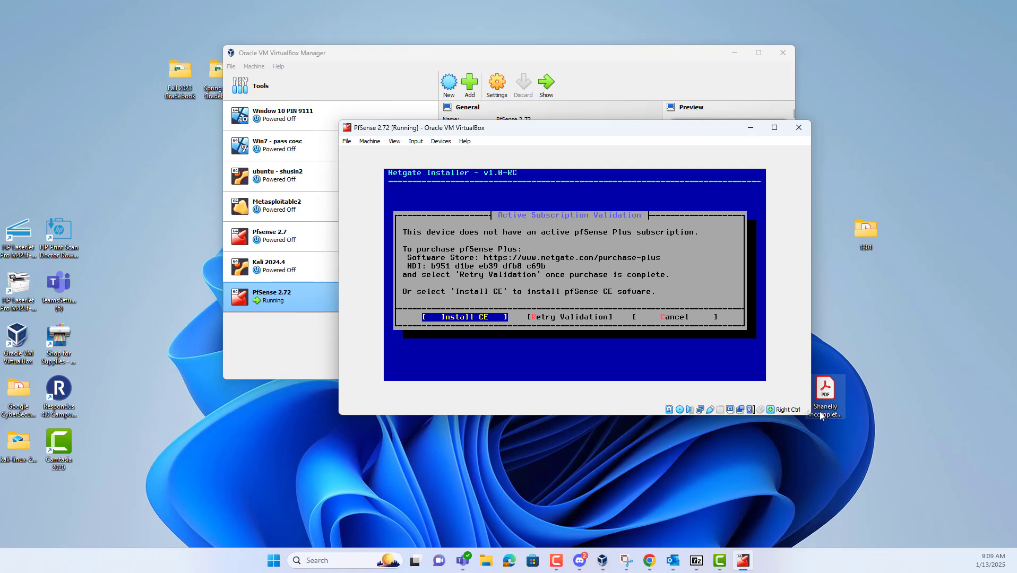
key(Return)
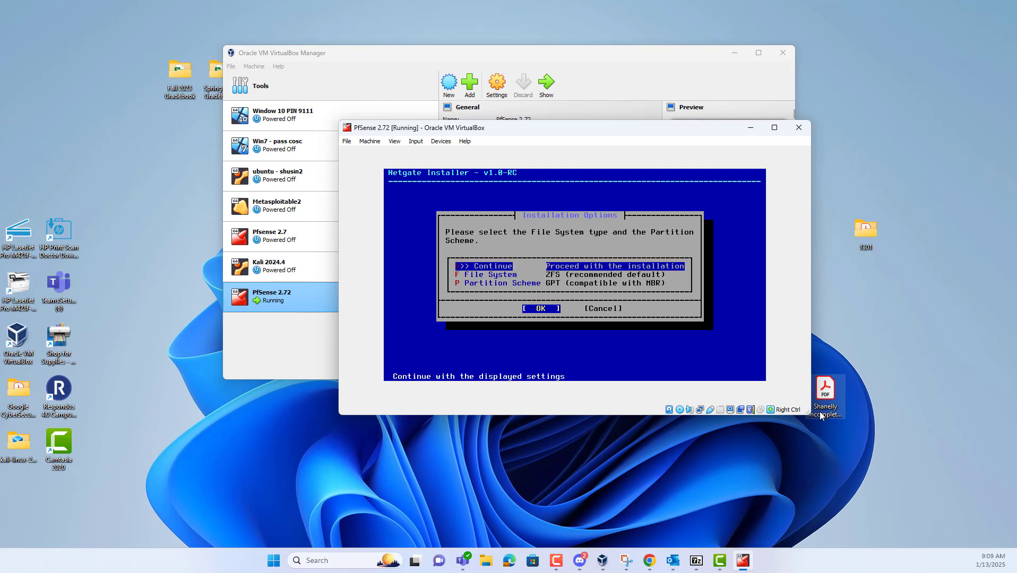
key(Return)
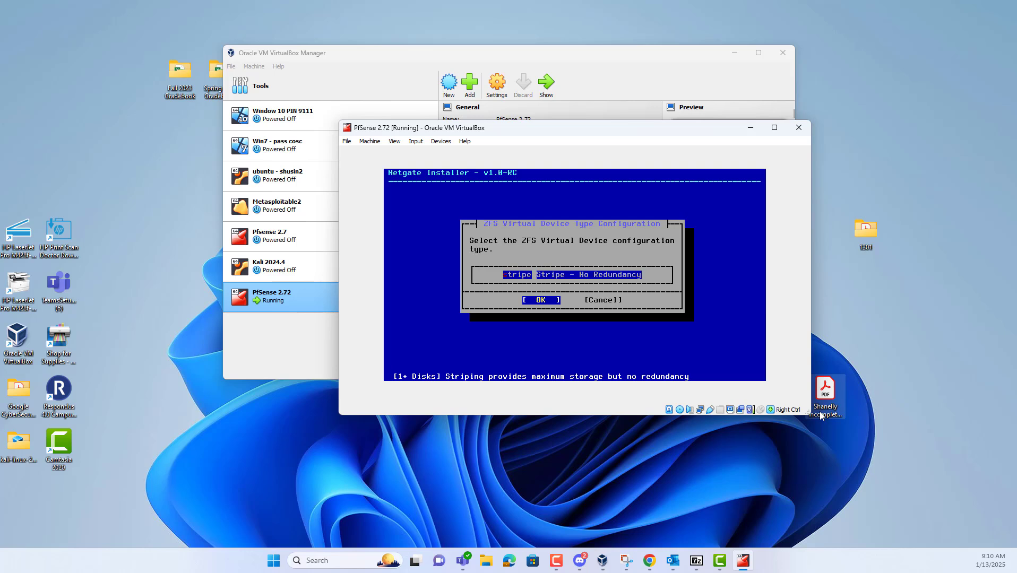
key(Tab)
key(Tab)
key(Return)
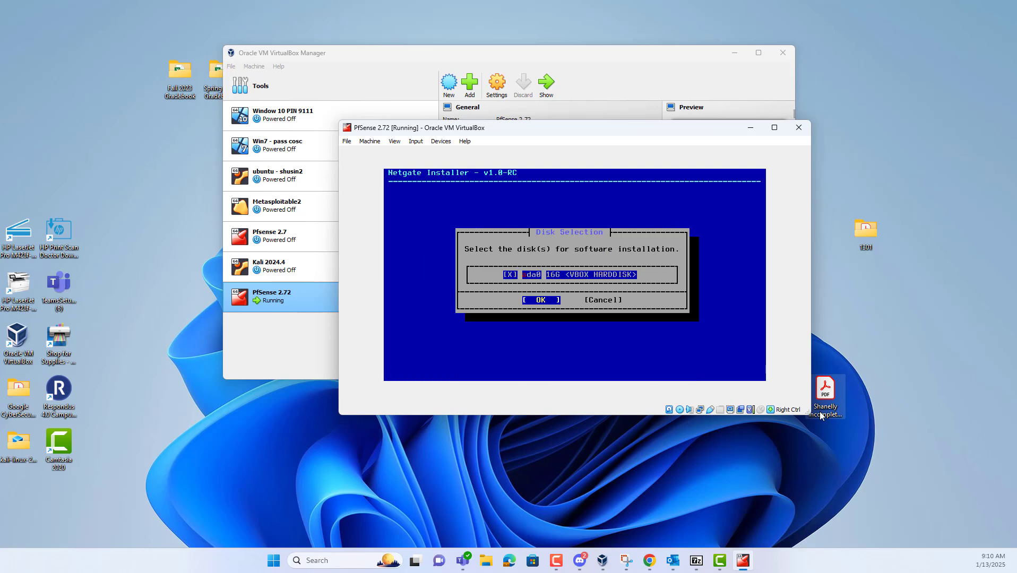
key(Return)
key(Return)
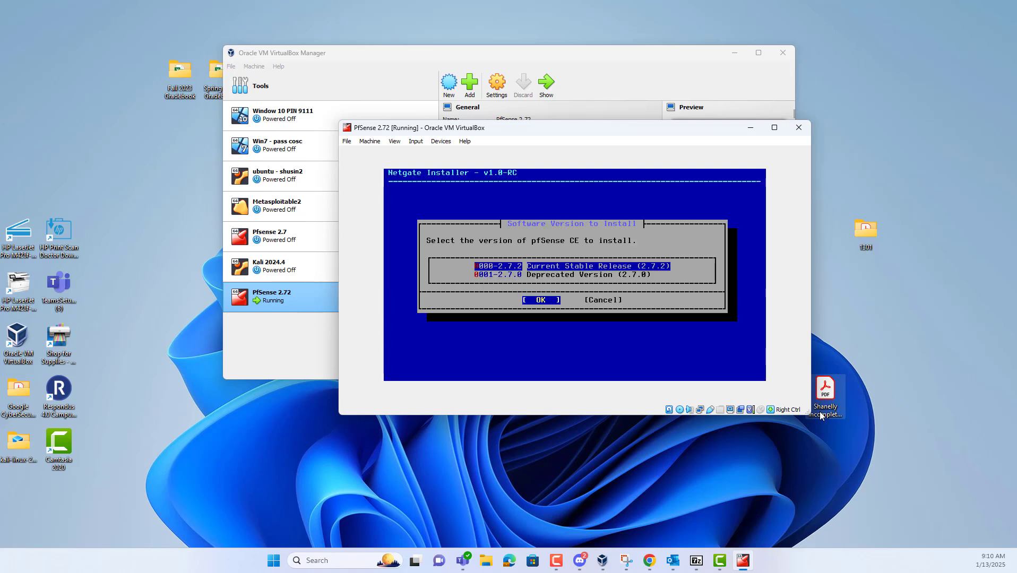
Install the 2.7.2 Current Stable Release and acknowledge the post-install completion message
key(Return)
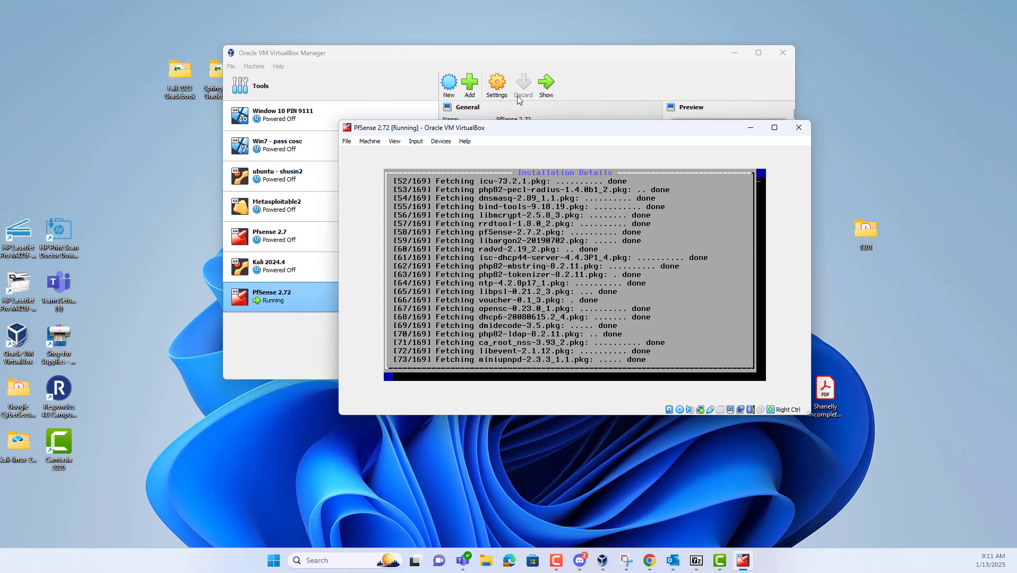
drag(550, 131, 546, 124)
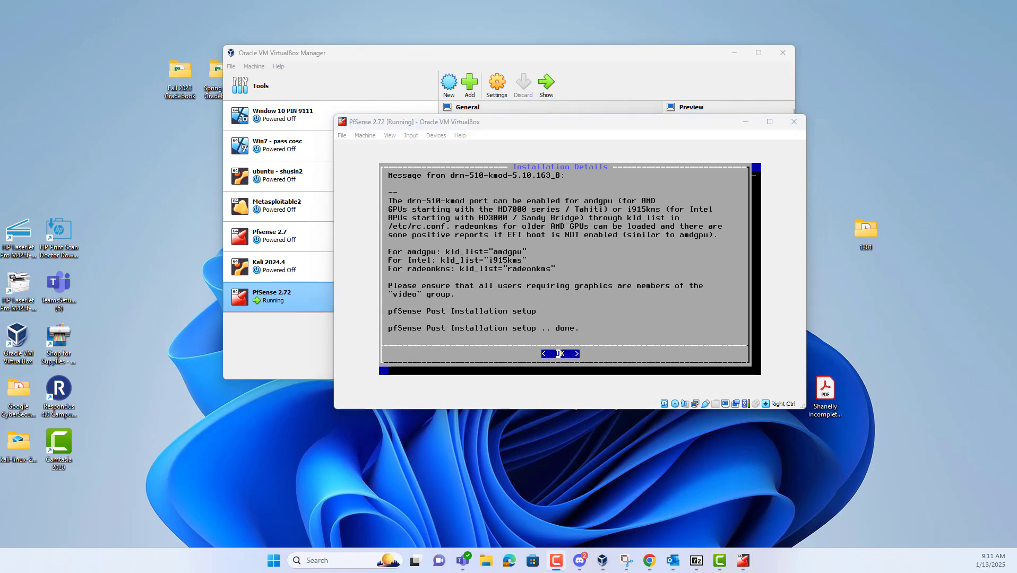
key(F10)
click(562, 126)
key(Return)
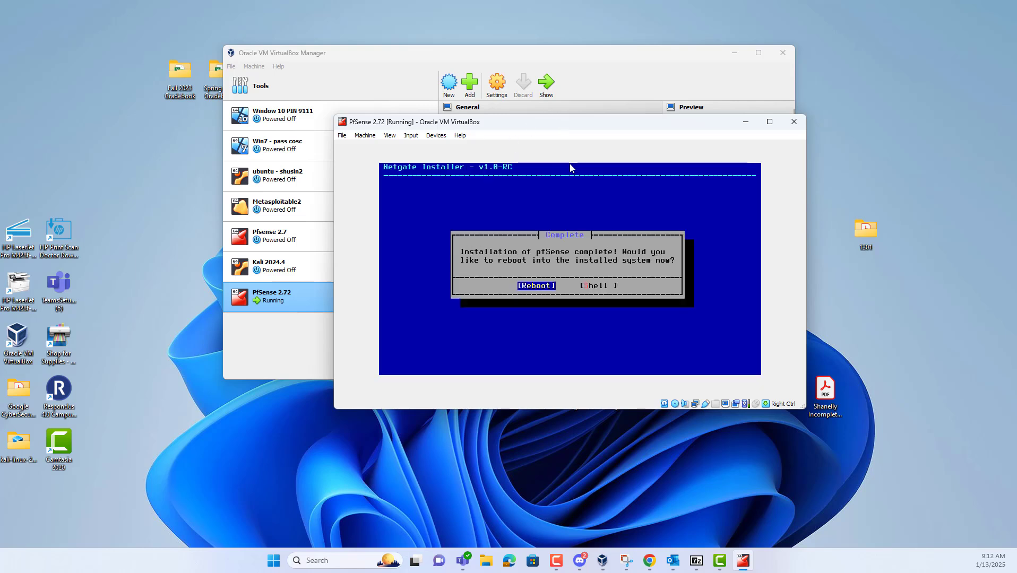
Inspect PfSense 2.72's Storage settings: the PfSense 2.72.vdi disk and the attached netgate installer ISO
drag(609, 129, 588, 322)
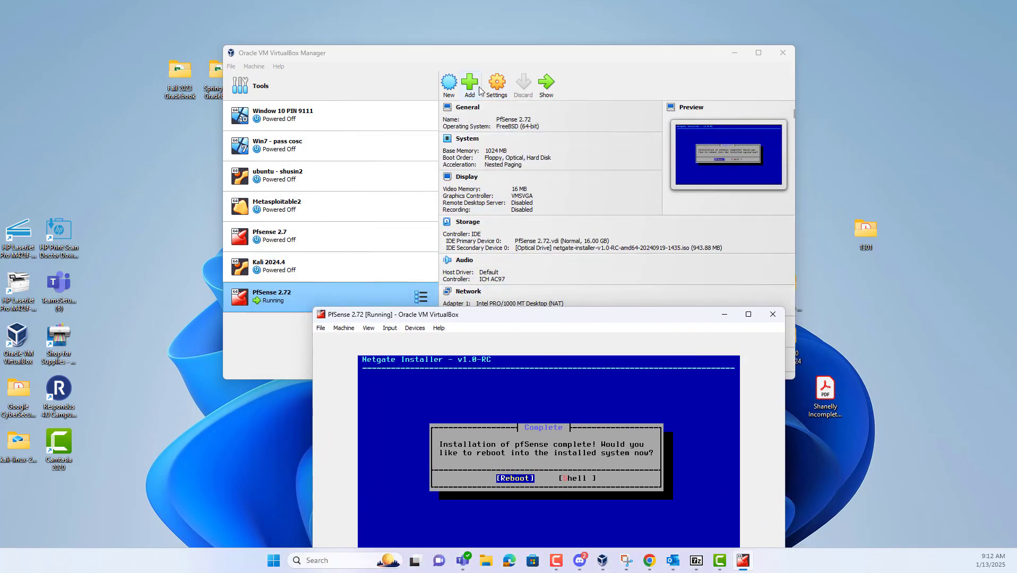
click(497, 90)
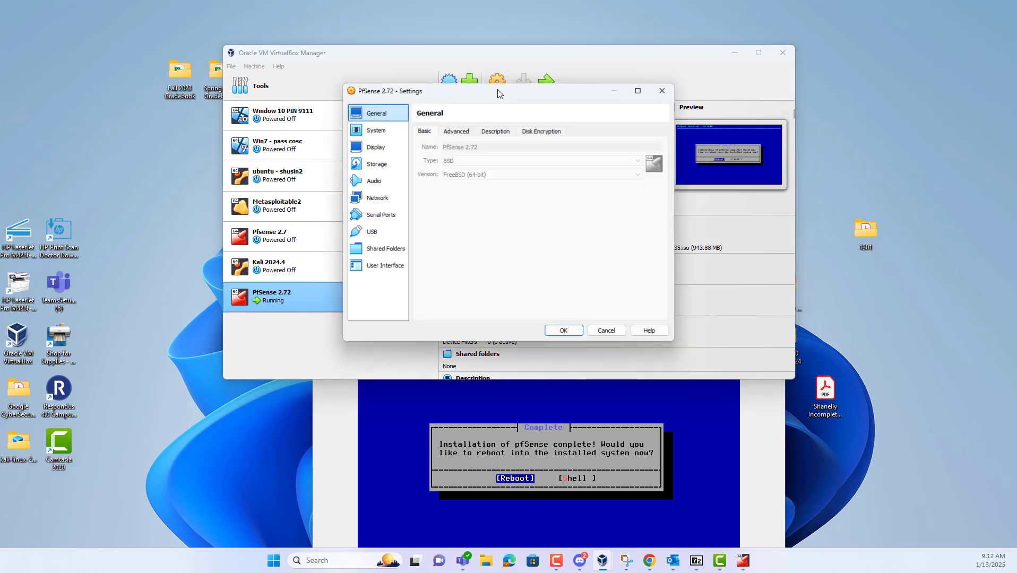
click(380, 165)
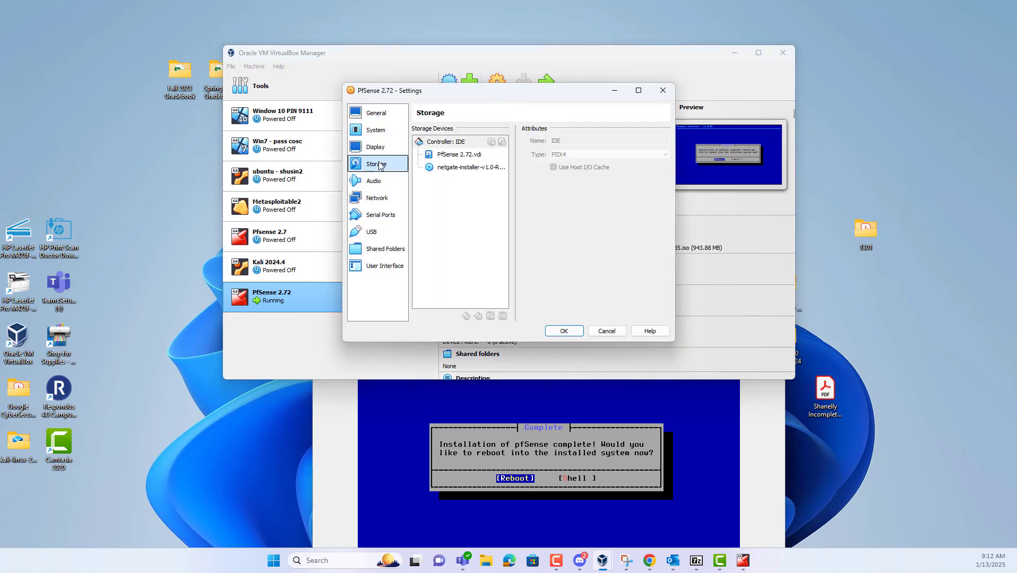
click(481, 168)
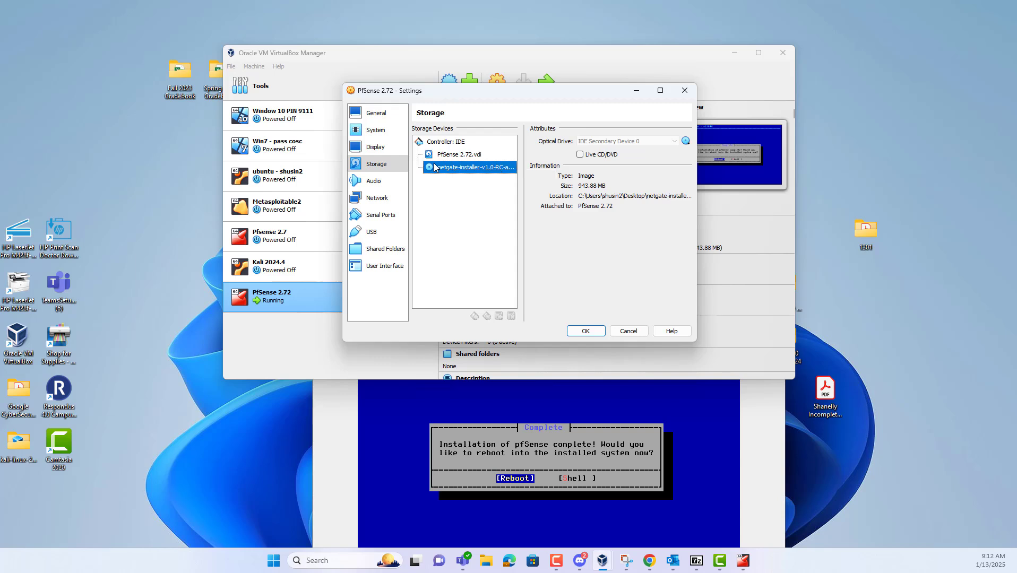
click(463, 154)
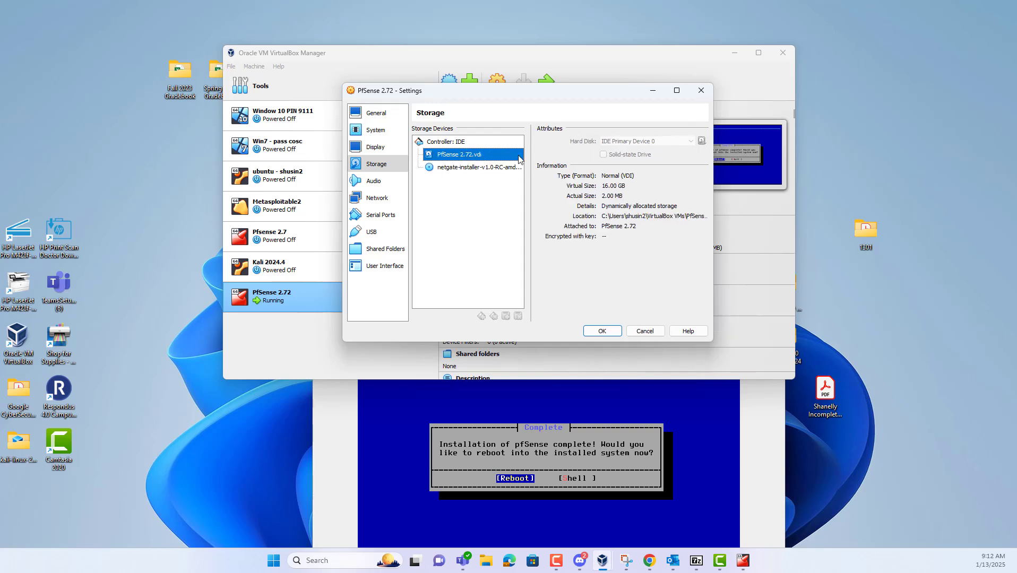
click(464, 166)
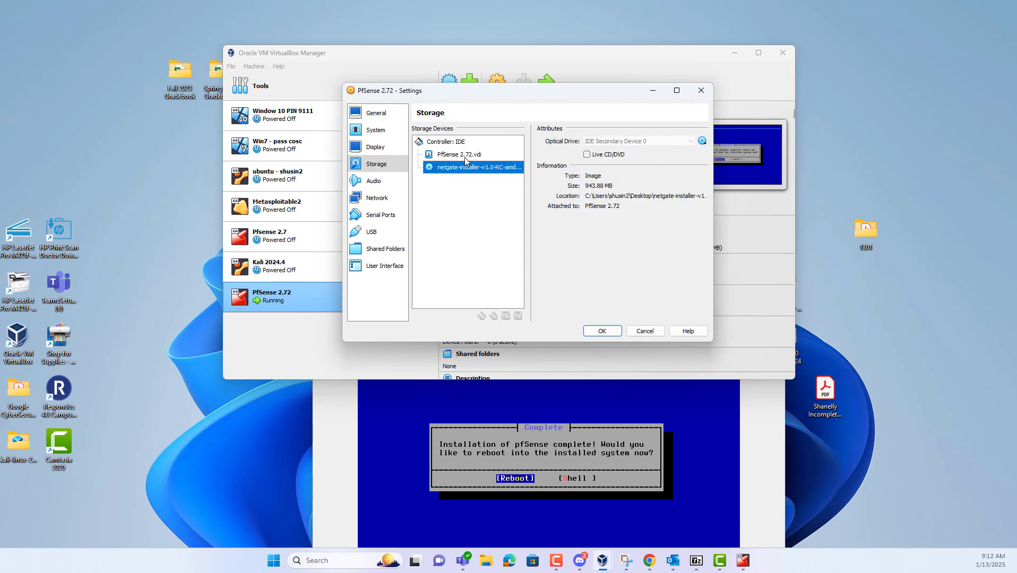
click(464, 158)
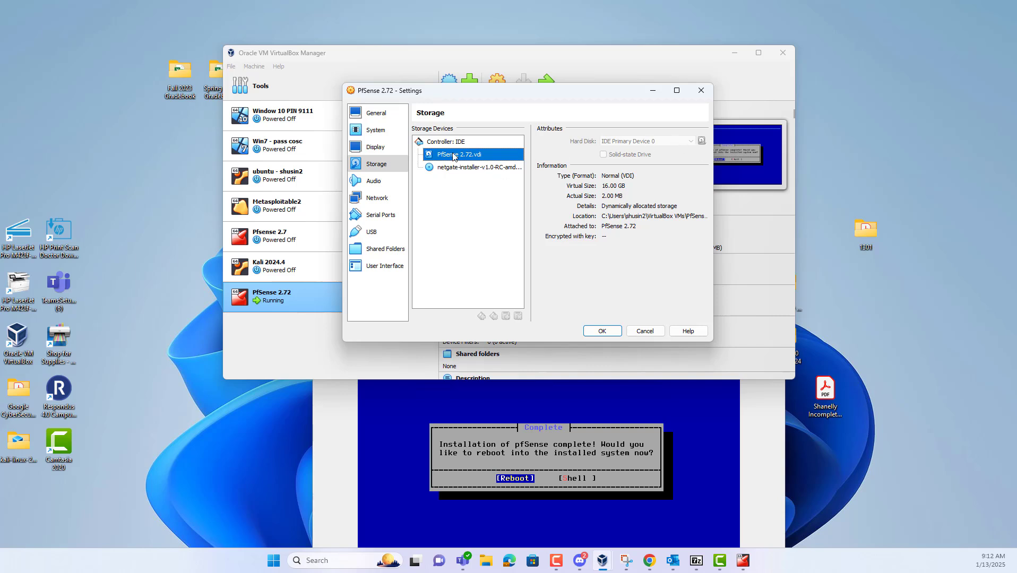
click(440, 168)
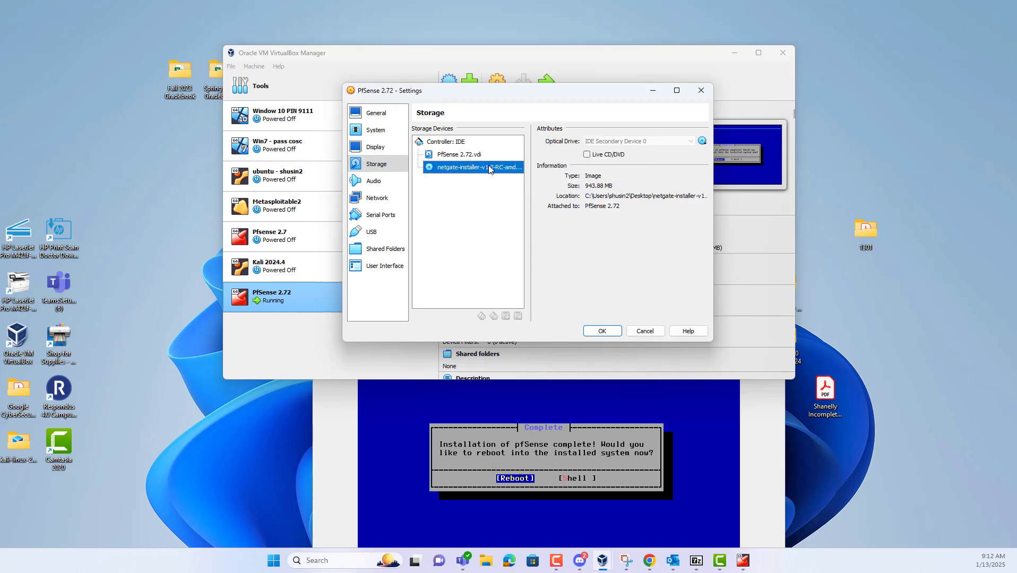
click(645, 331)
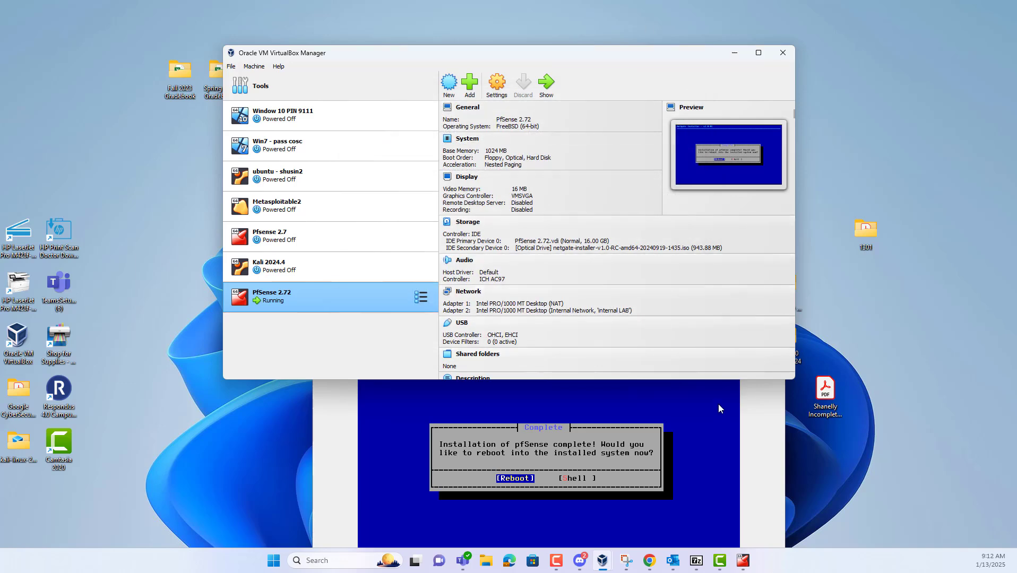
Dismiss the mouse-capture notice and reboot the VM into the installed pfSense system
click(730, 426)
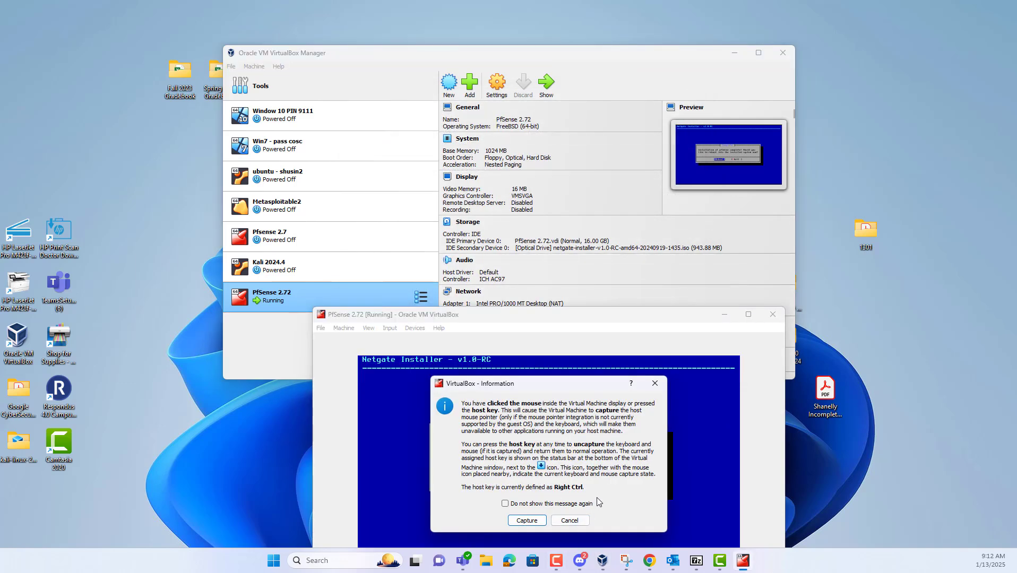
click(654, 383)
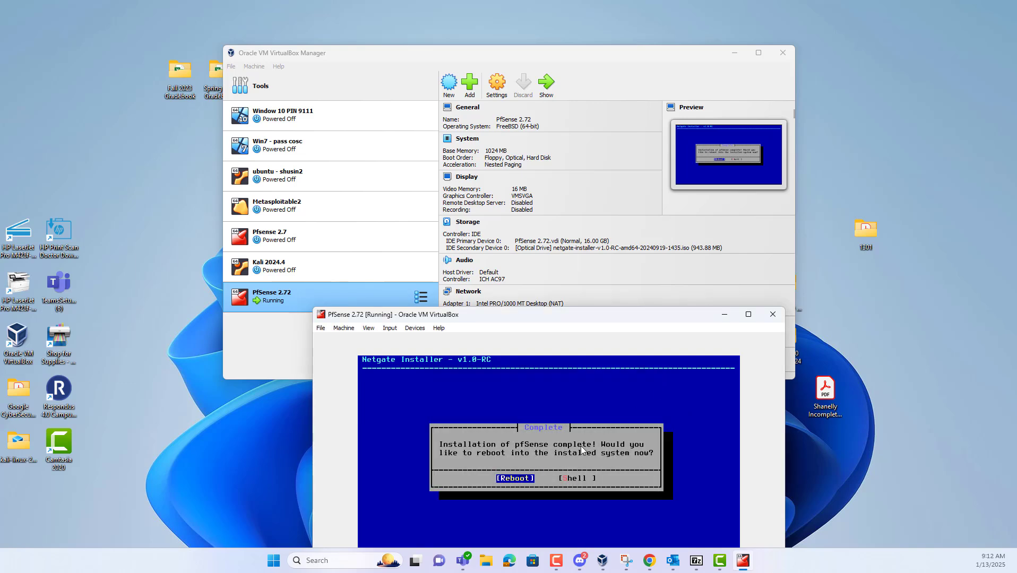
drag(589, 319, 584, 261)
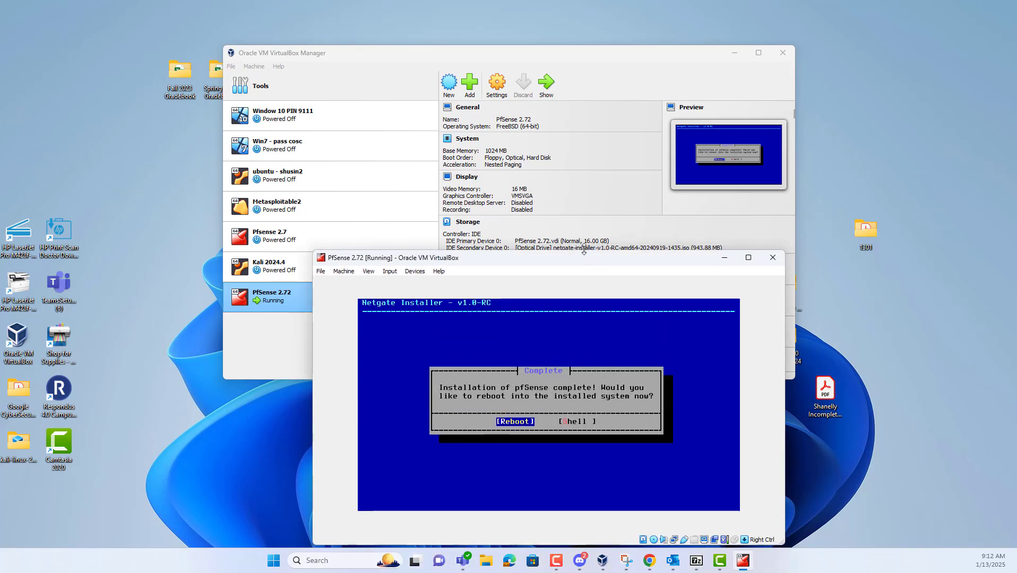
key(Return)
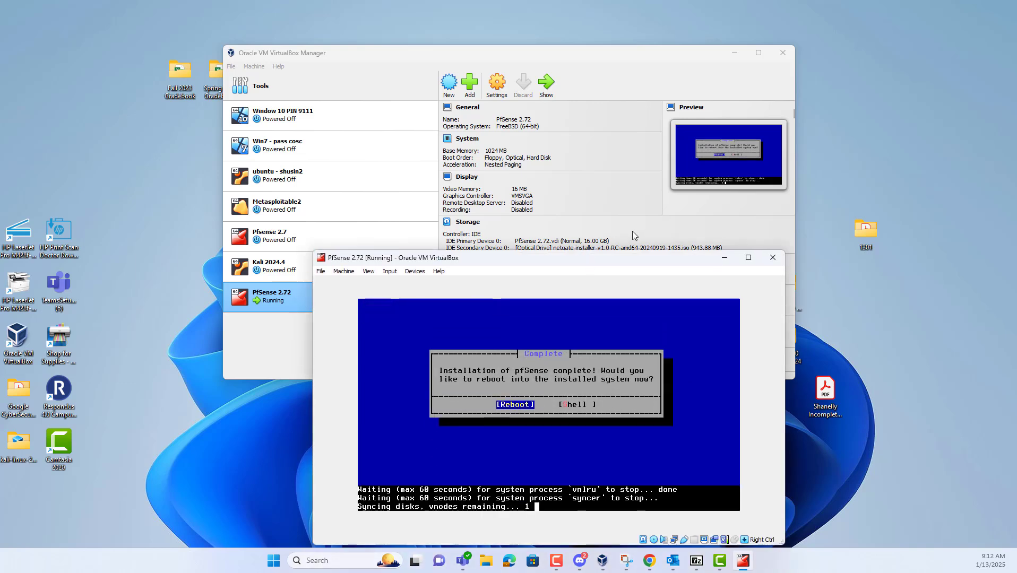
Recheck PfSense 2.72's Storage settings to confirm the installer disc is still attached
click(498, 87)
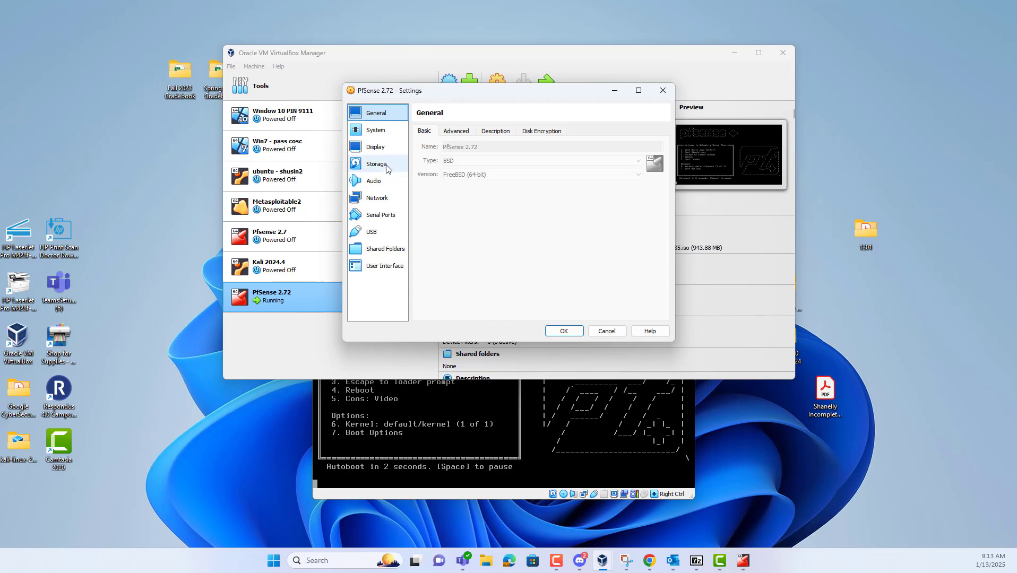
click(386, 166)
click(449, 167)
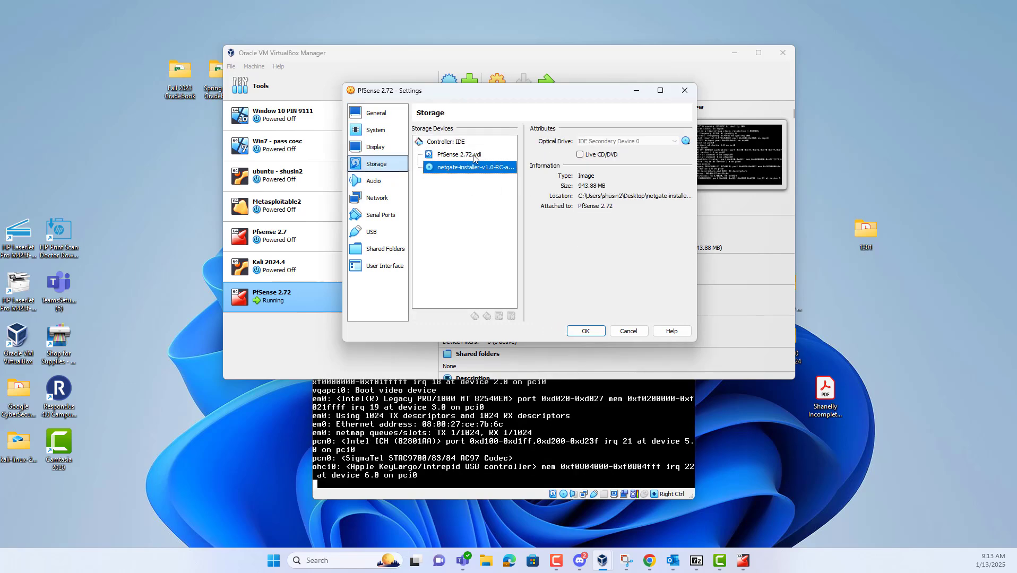
click(685, 91)
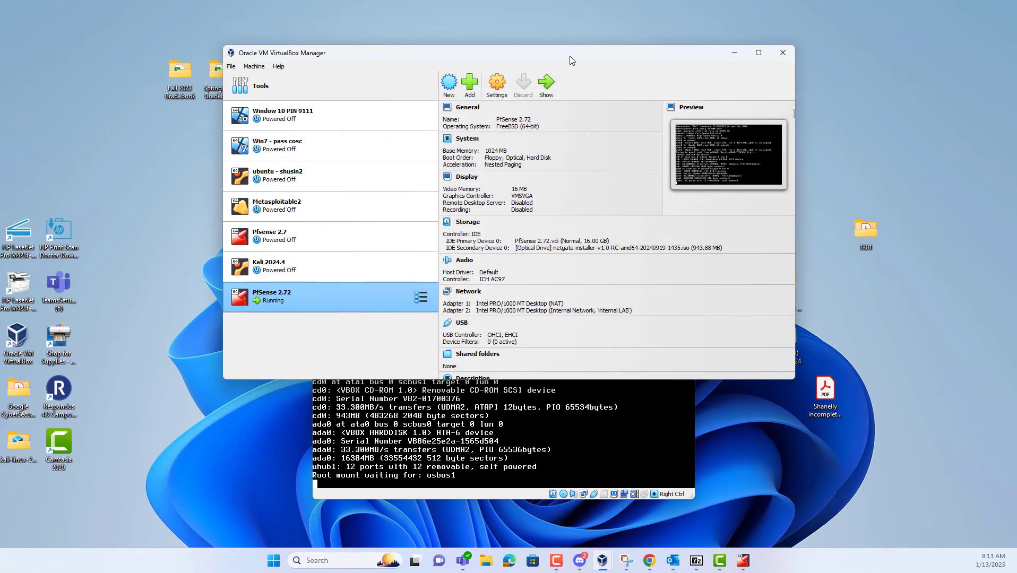
Dismiss the mouse capture message, then close PfSense 2.72 choosing 'Power off the machine'
click(612, 456)
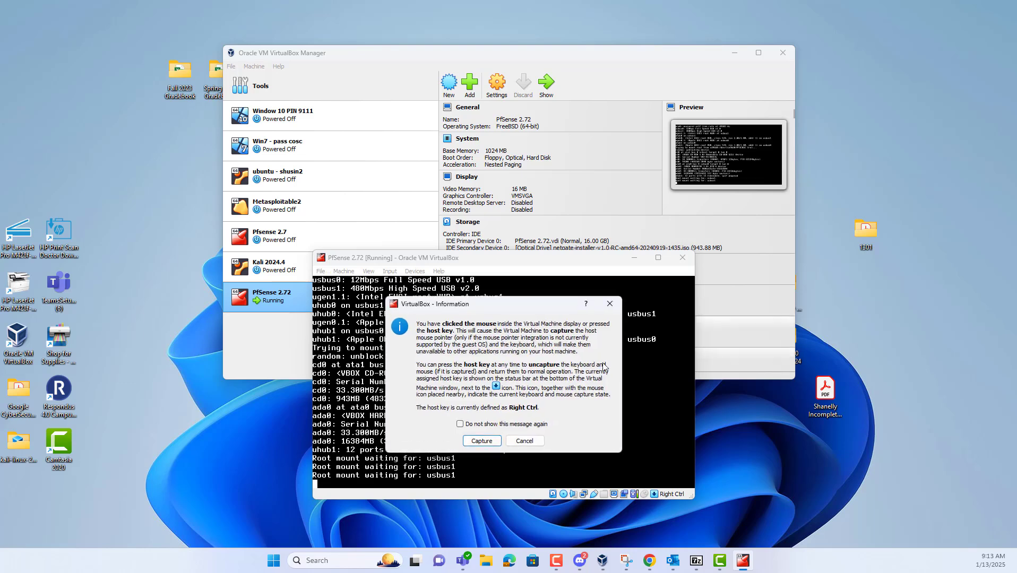
click(613, 307)
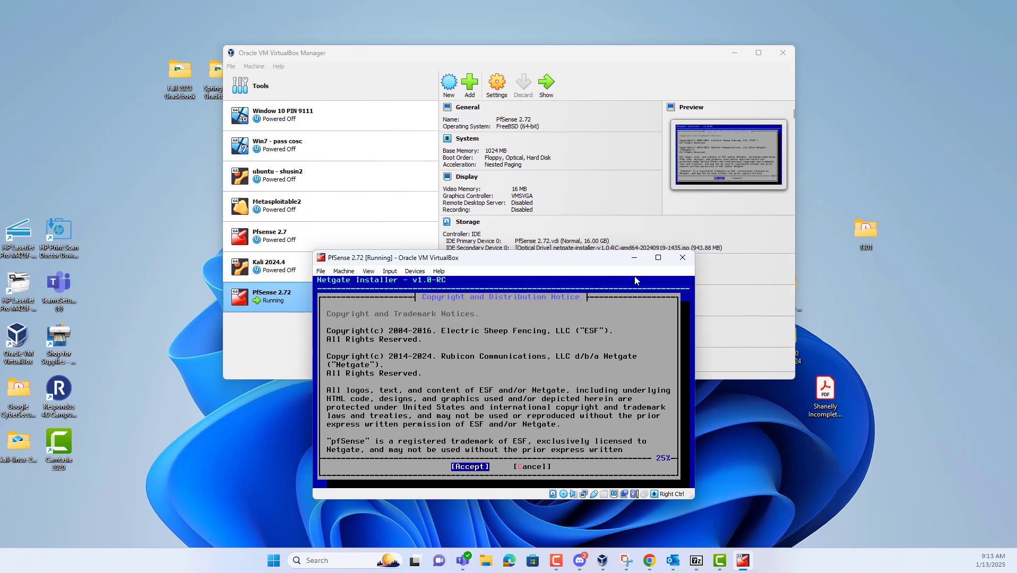
click(684, 259)
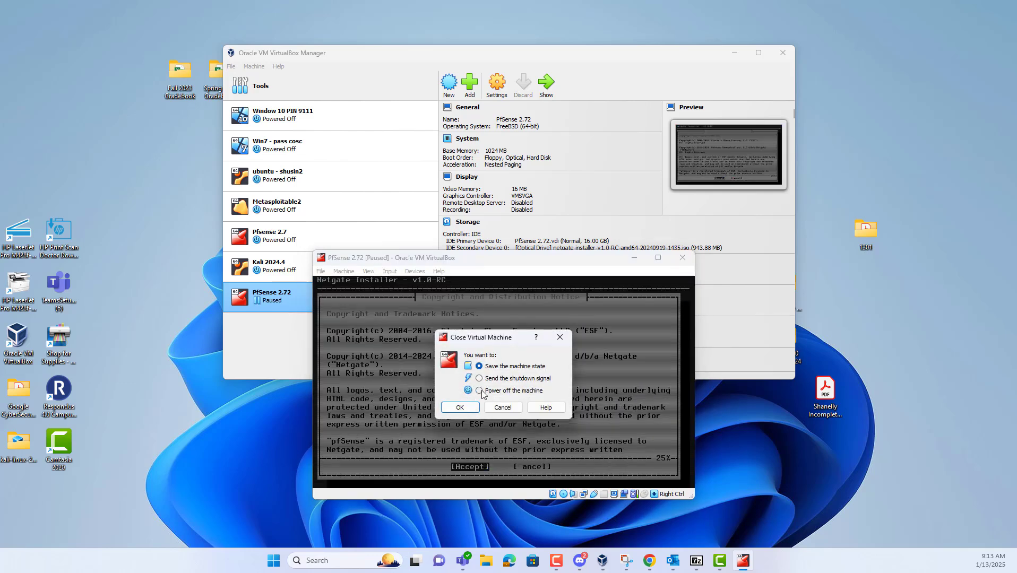
click(480, 391)
click(466, 408)
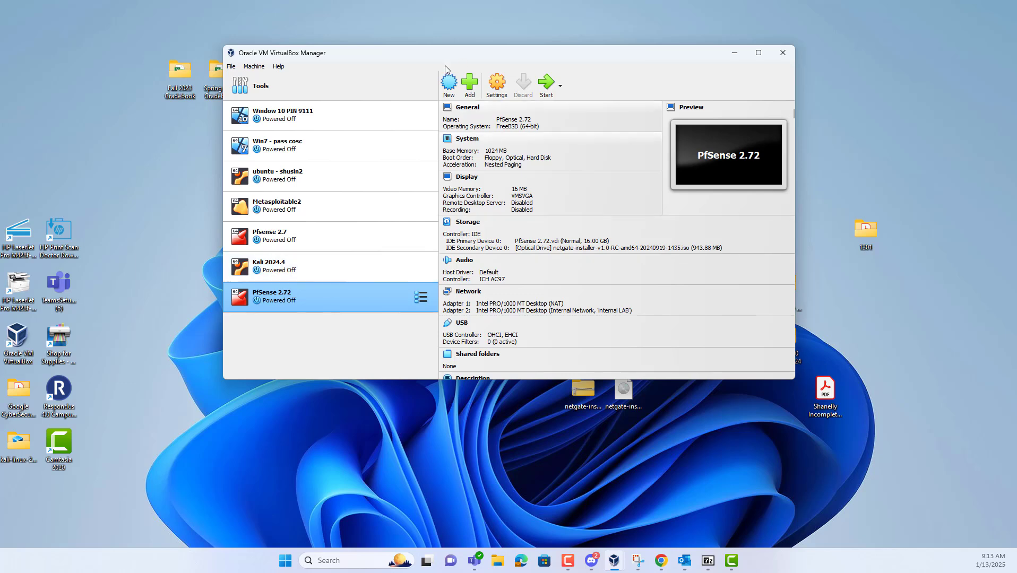
Remove the netgate-installer optical drive attachment from PfSense 2.72 storage and start the VM
click(497, 83)
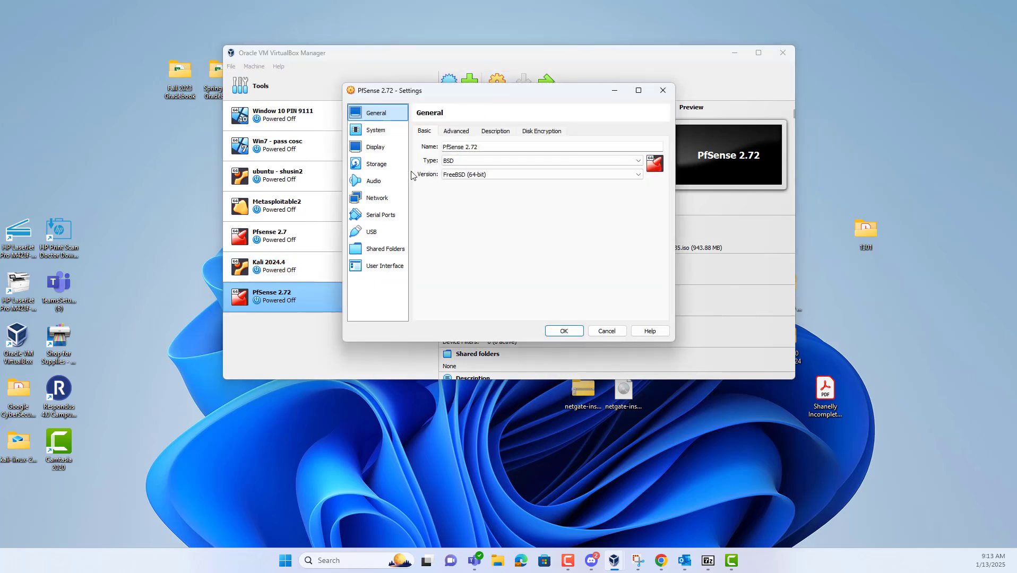
click(376, 165)
click(470, 167)
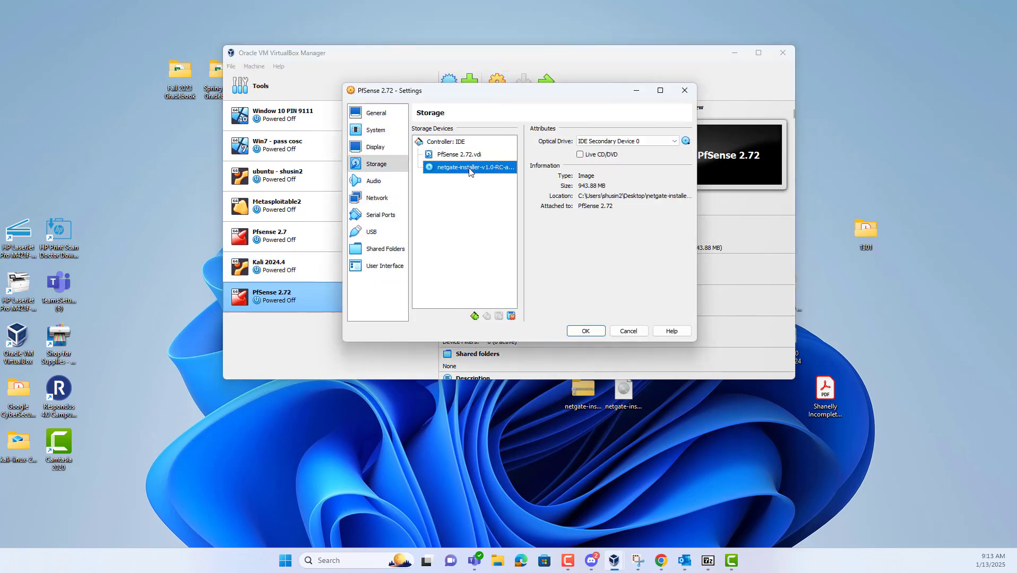
click(673, 143)
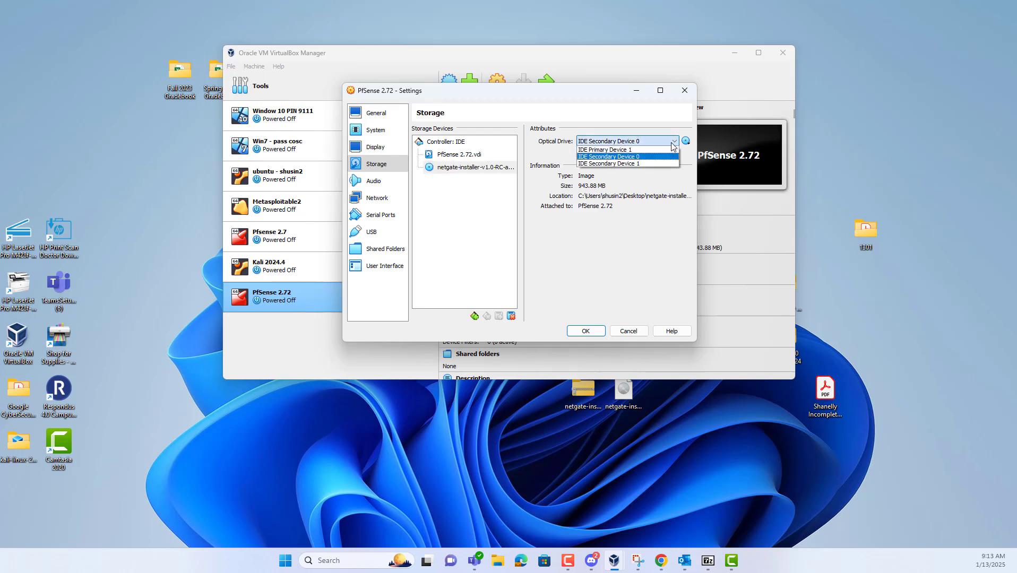
click(477, 168)
right_click(476, 169)
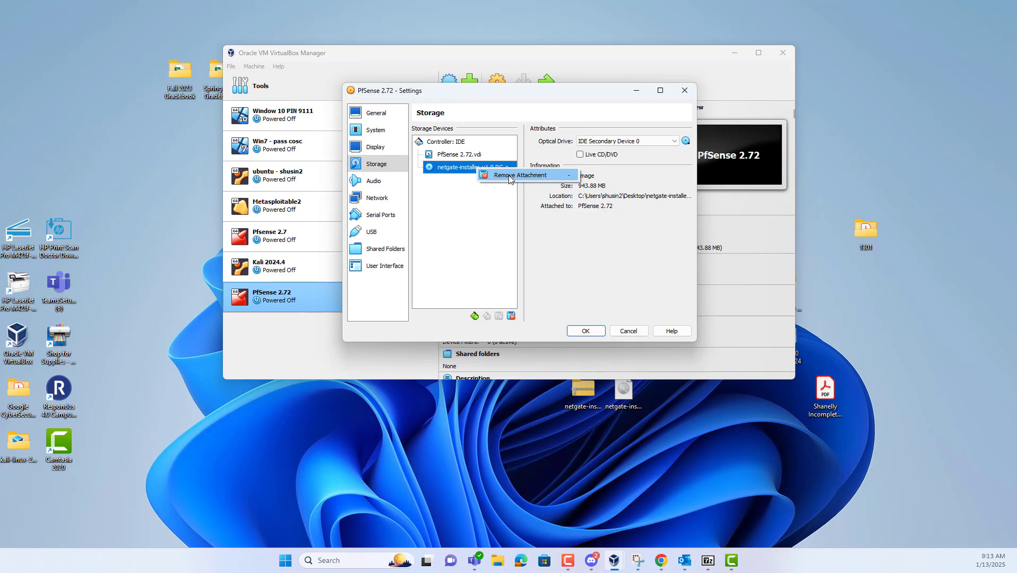
click(508, 175)
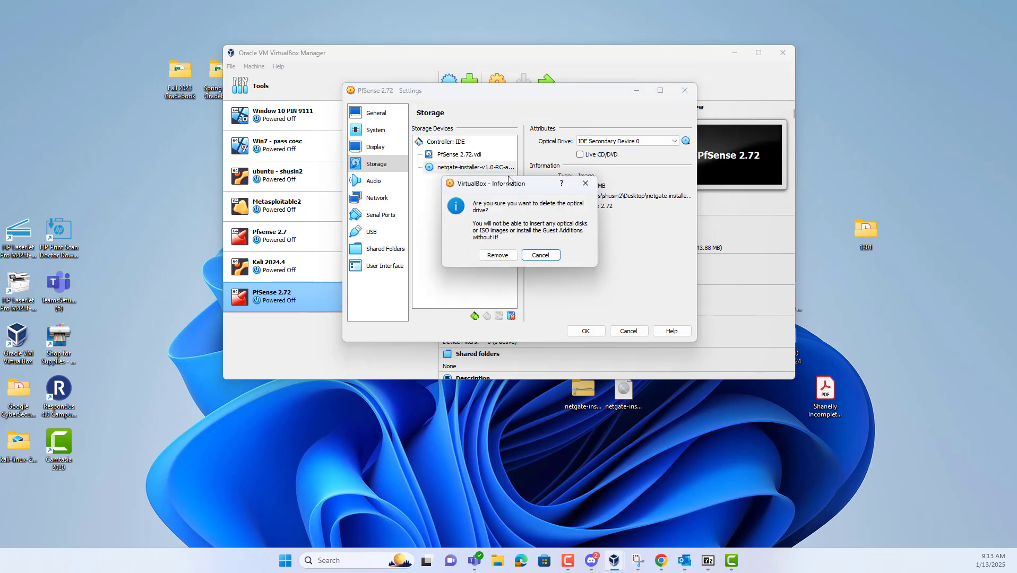
click(502, 258)
click(602, 330)
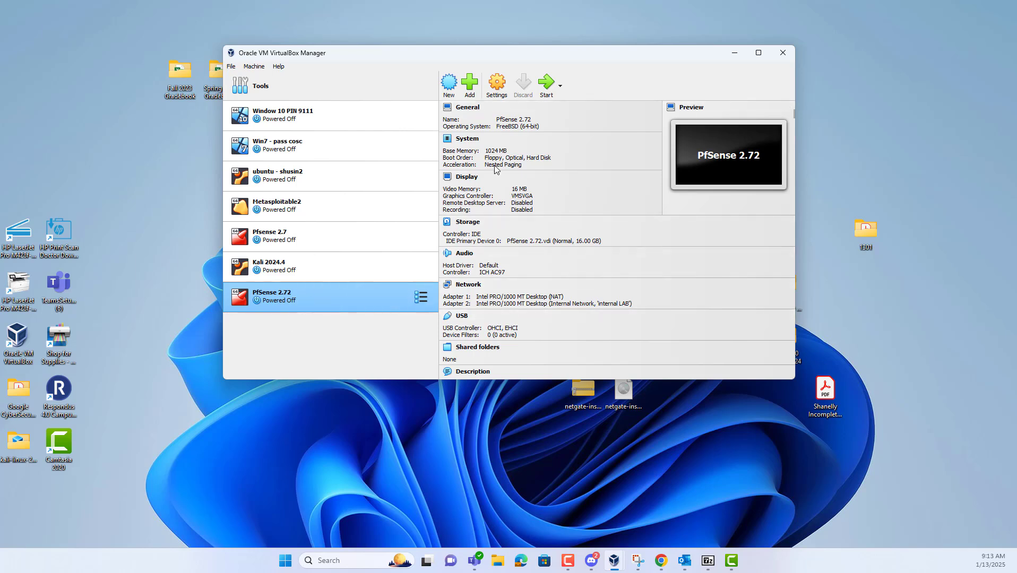
click(552, 91)
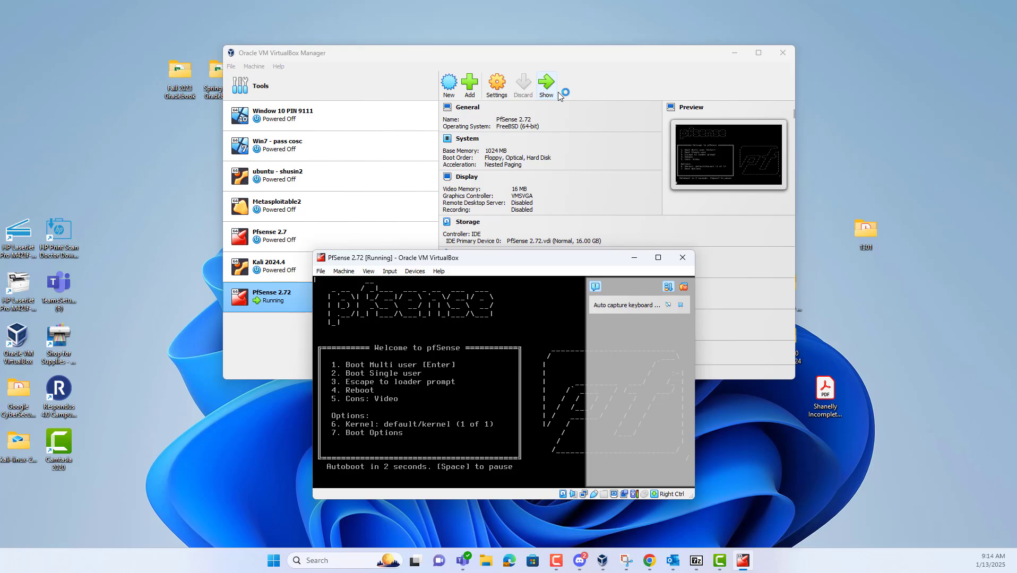
Dismiss the auto-capture keyboard and mouse integration notices and move the console window higher
click(682, 306)
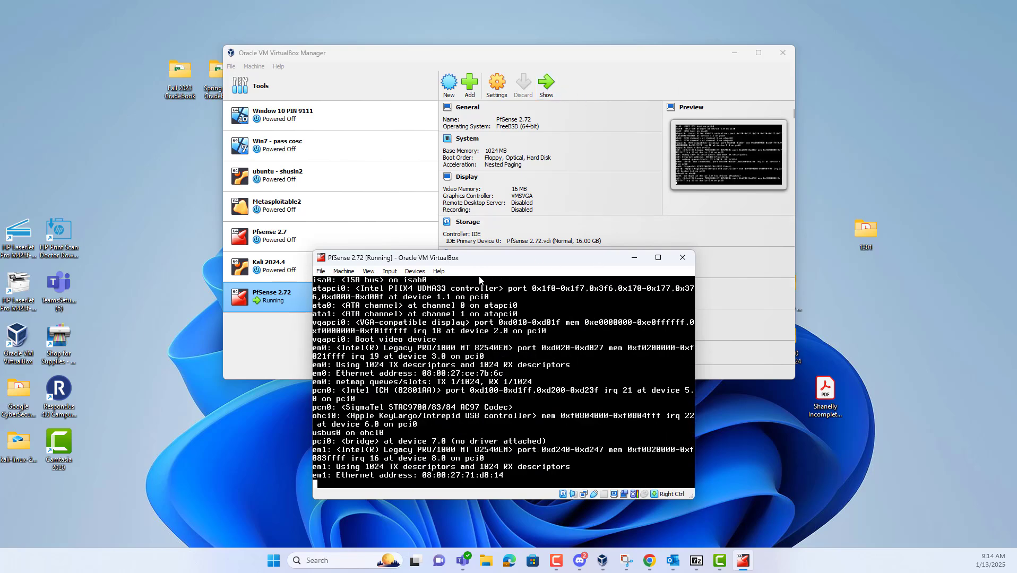
drag(540, 263, 564, 180)
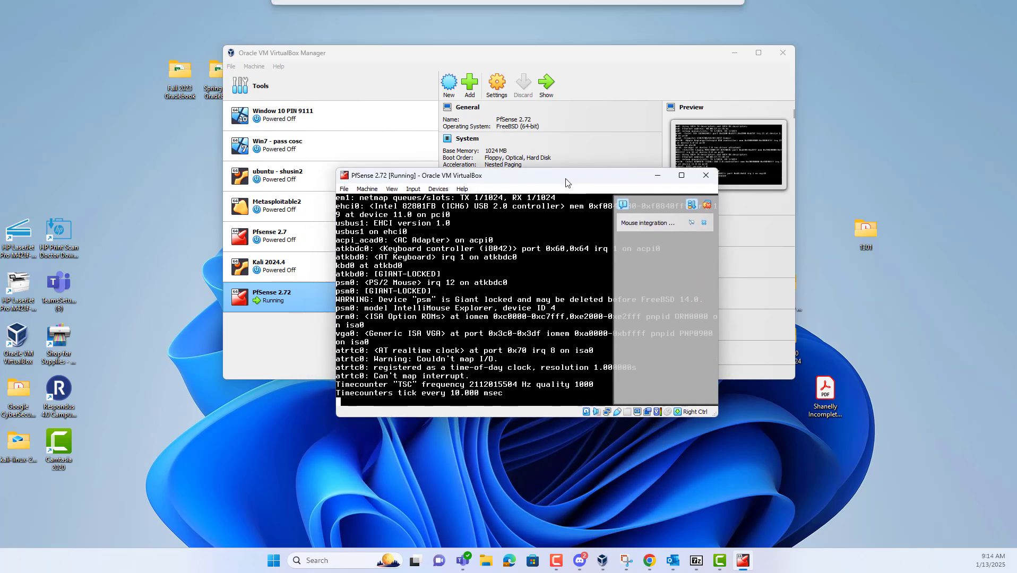
click(704, 222)
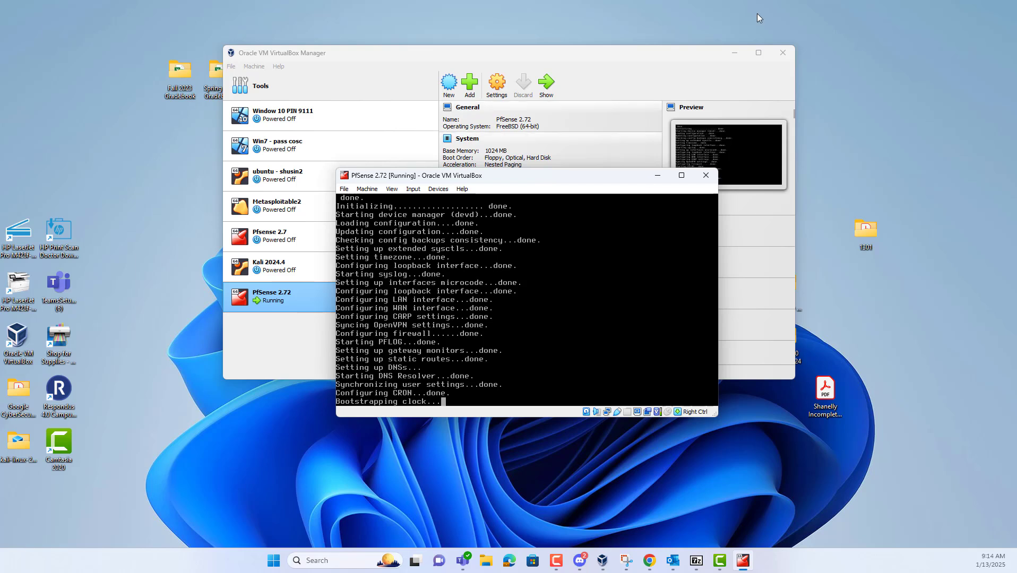
Let pfSense reach its console menu (WAN 10.0.2.15/24, LAN 192.168.1.1/24), then start a Windows search
drag(535, 179, 515, 165)
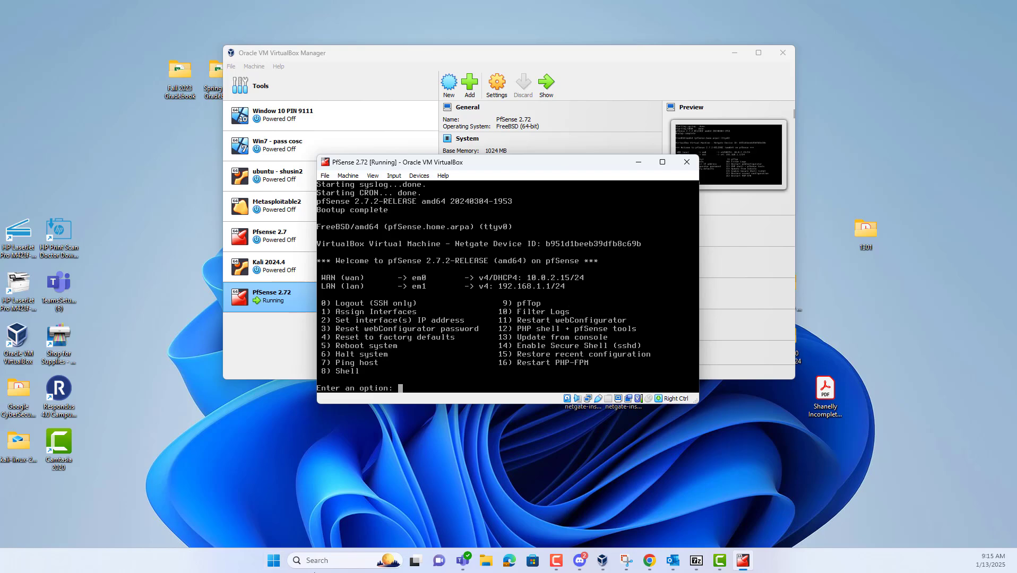
click(336, 564)
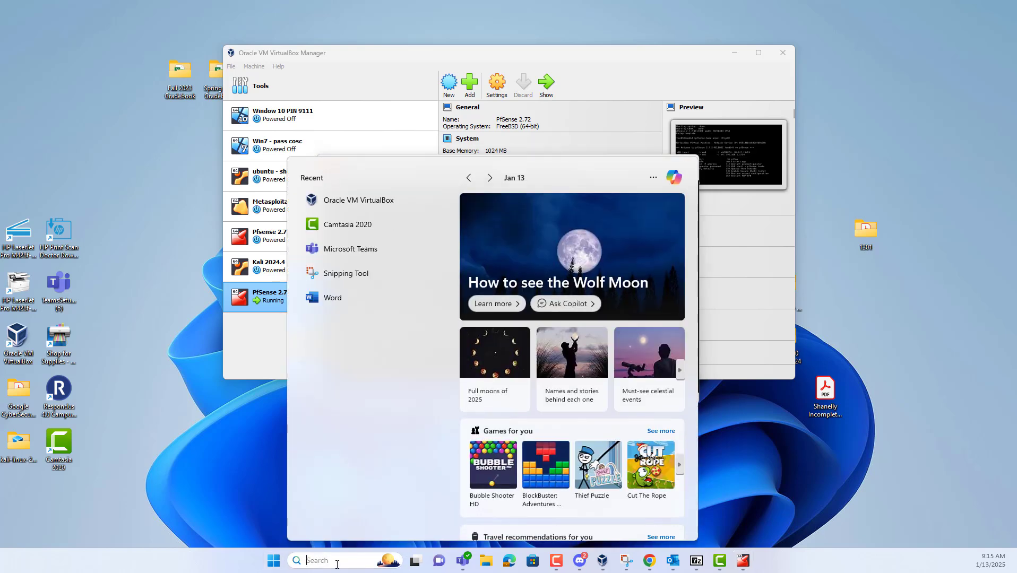
Launch Word, create a blank document, and set the font size to 22
text(word)
key(Return)
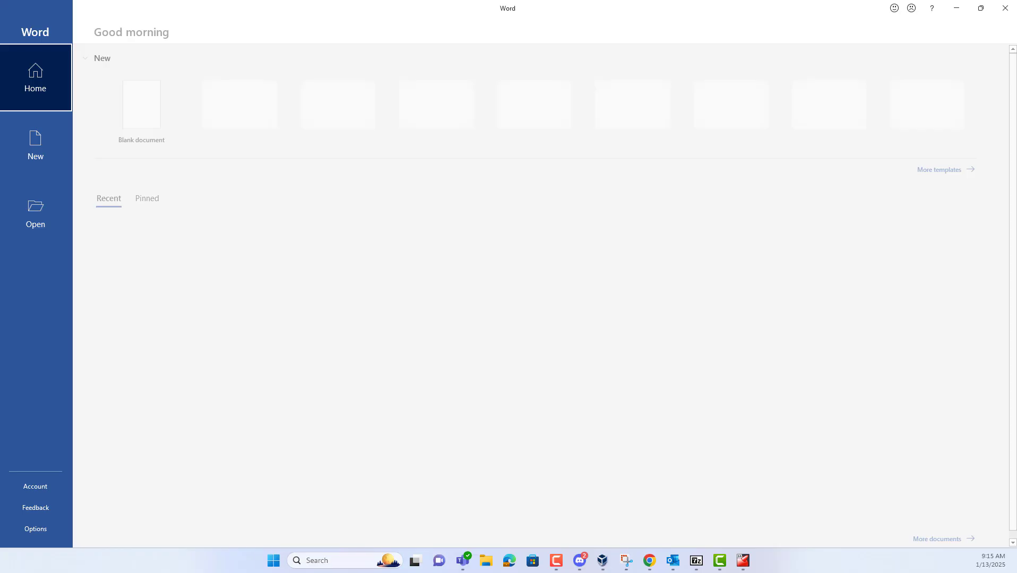
click(151, 114)
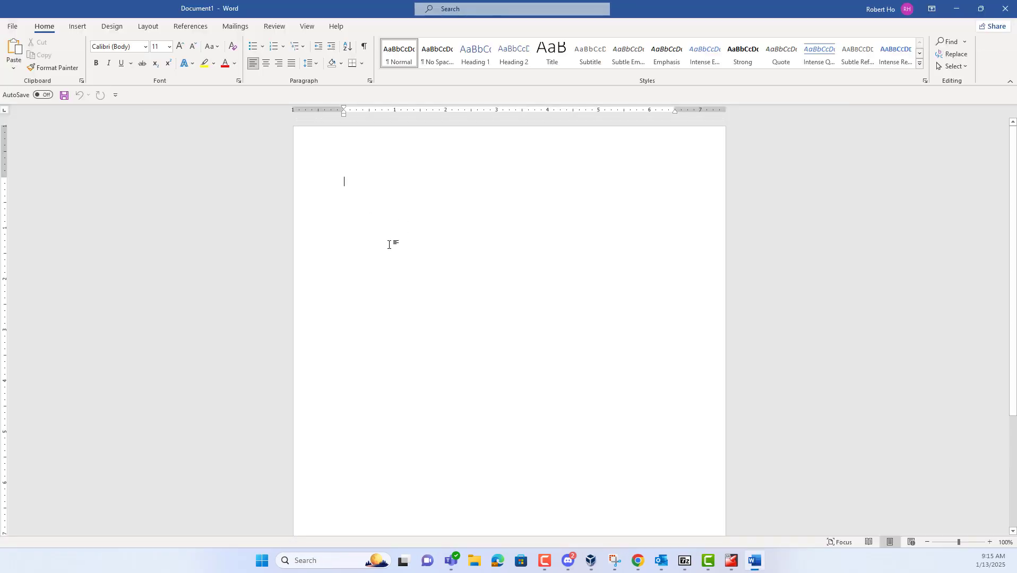
click(168, 47)
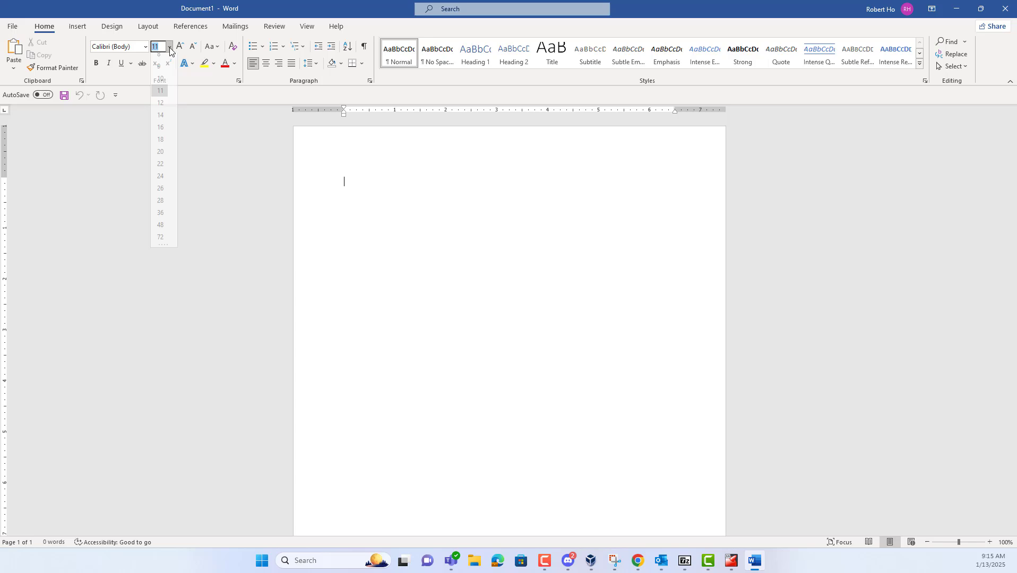
click(162, 170)
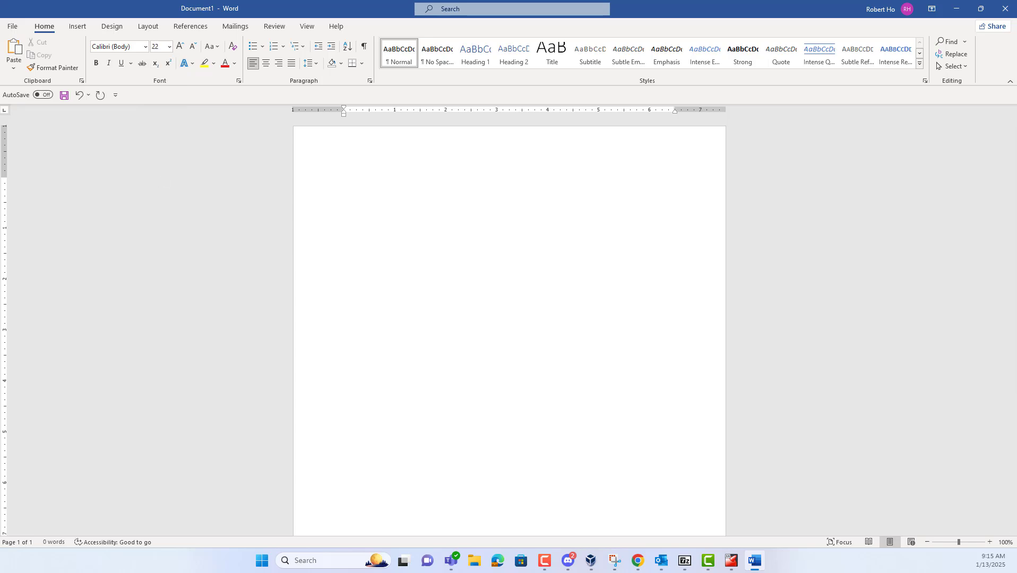
Type 'Internet --------Firewall/Router ----------- VM 1' with an indented 'PfSense ------------VM2' line below
text(Intye)
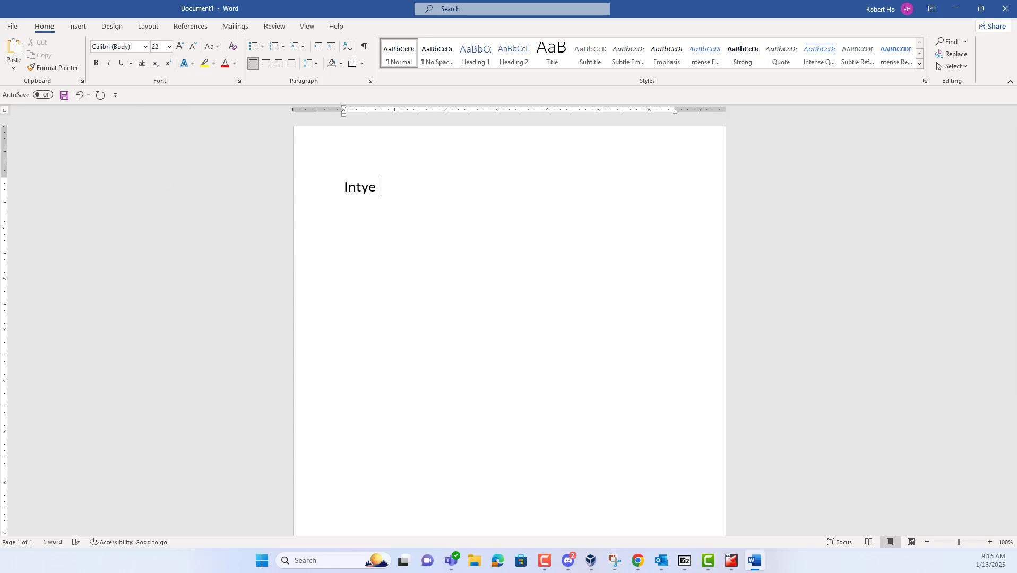
key(BackSpace)
key(BackSpace)
key(BackSpace)
text(ernet  --------Firewall)
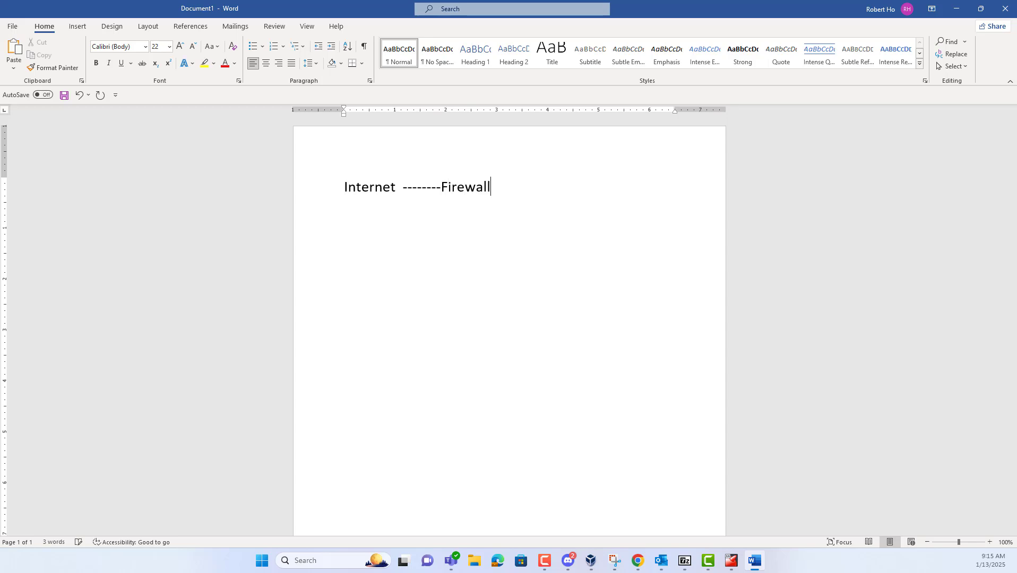
text(/Router)
key(Tab)
key(Tab)
key(Tab)
text(PfSens)
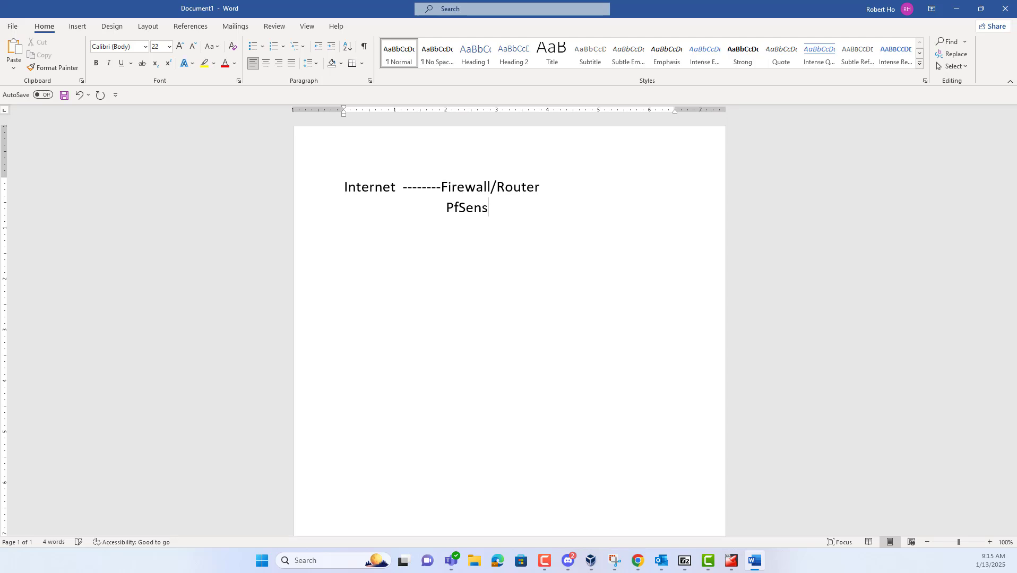
text(e)
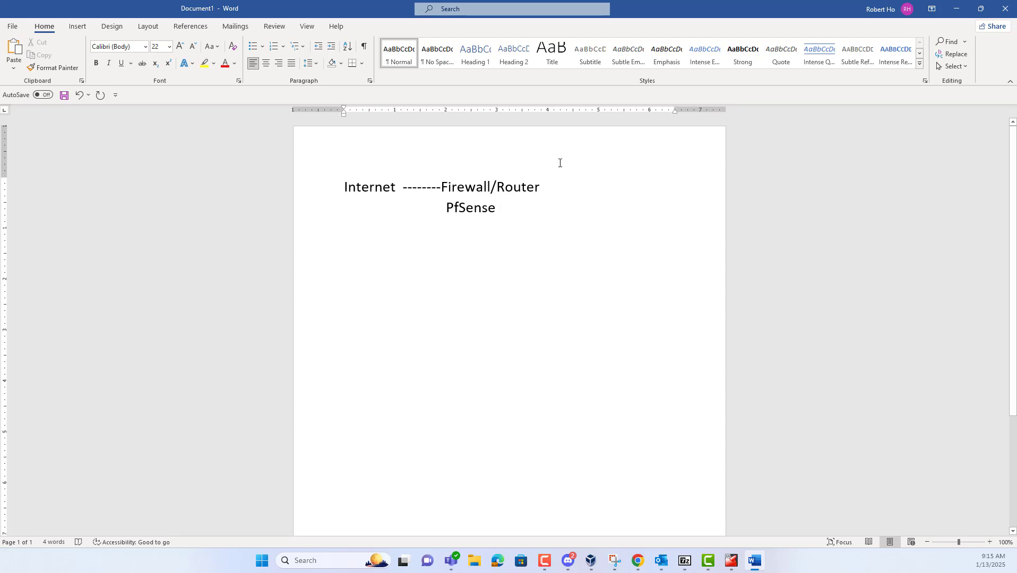
click(568, 187)
text(----------- )
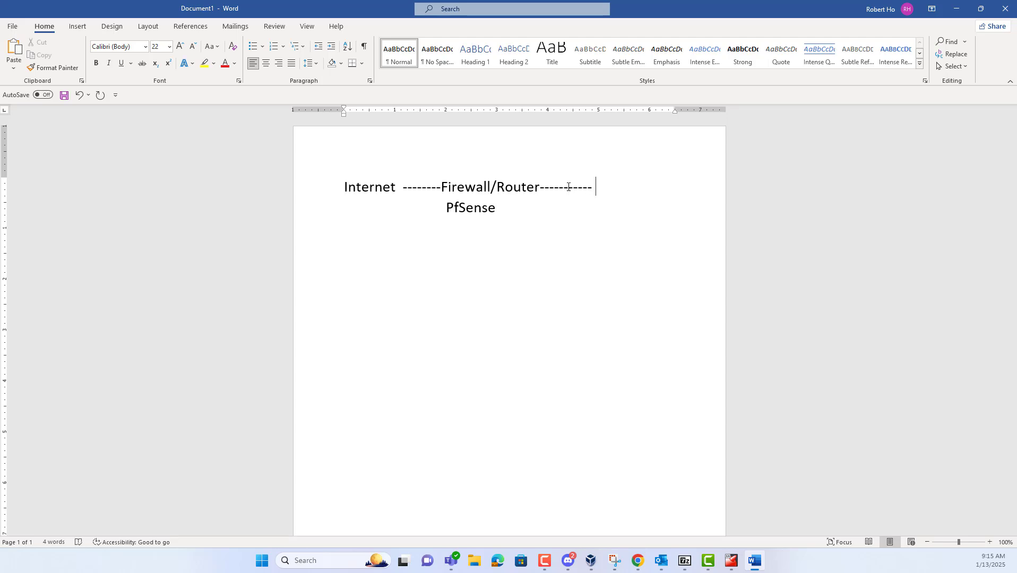
text(VM 1)
key(Down)
key(Tab)
key(Tab)
text(------------VM2)
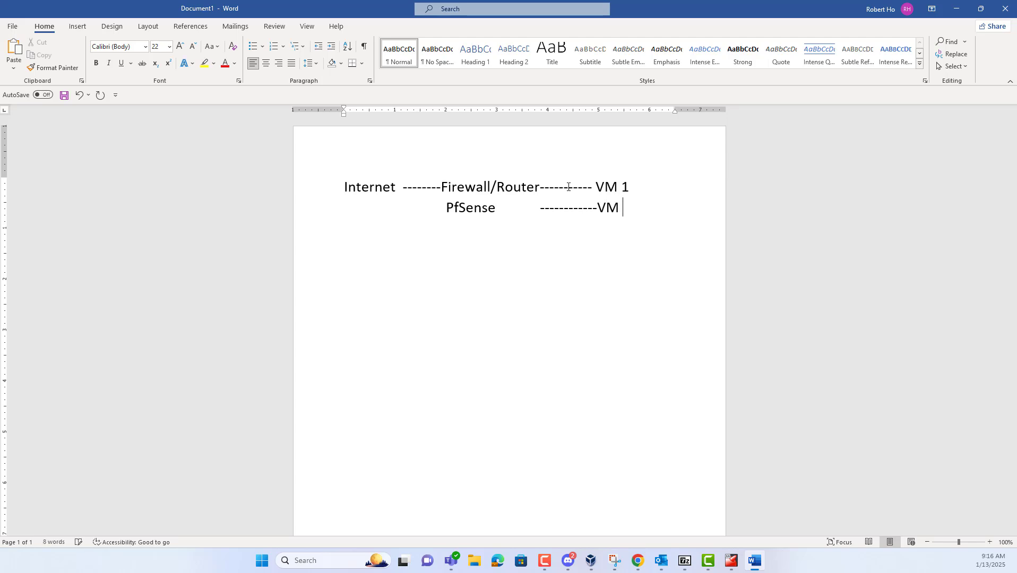
Change 'VM 1' to 'VM1 Kali', add Metaspoloitable after VM2, and select the first two lines
key(Up)
key(Left)
key(BackSpace)
key(End)
text(Kali)
click(639, 211)
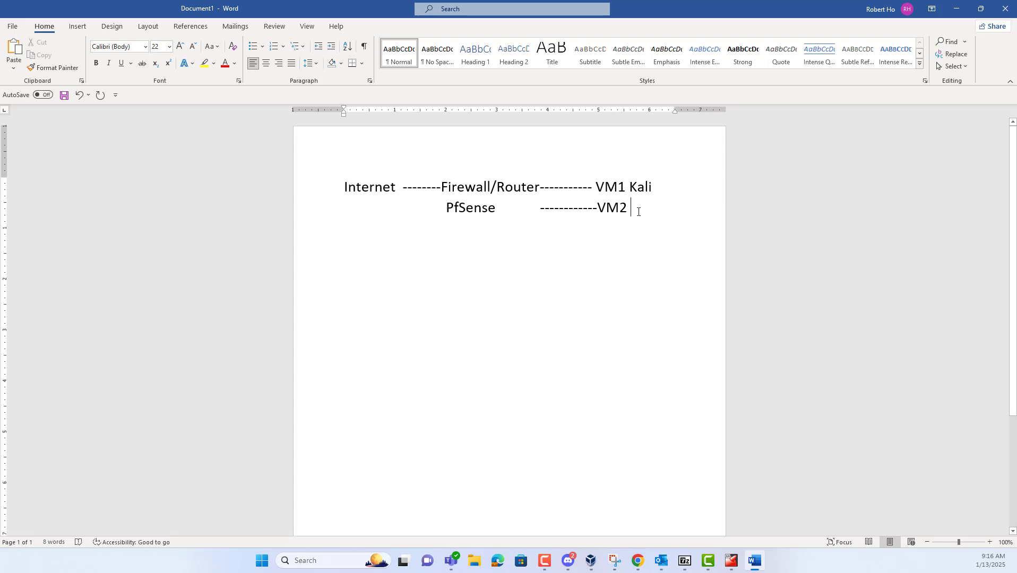
text(Metaspoloi)
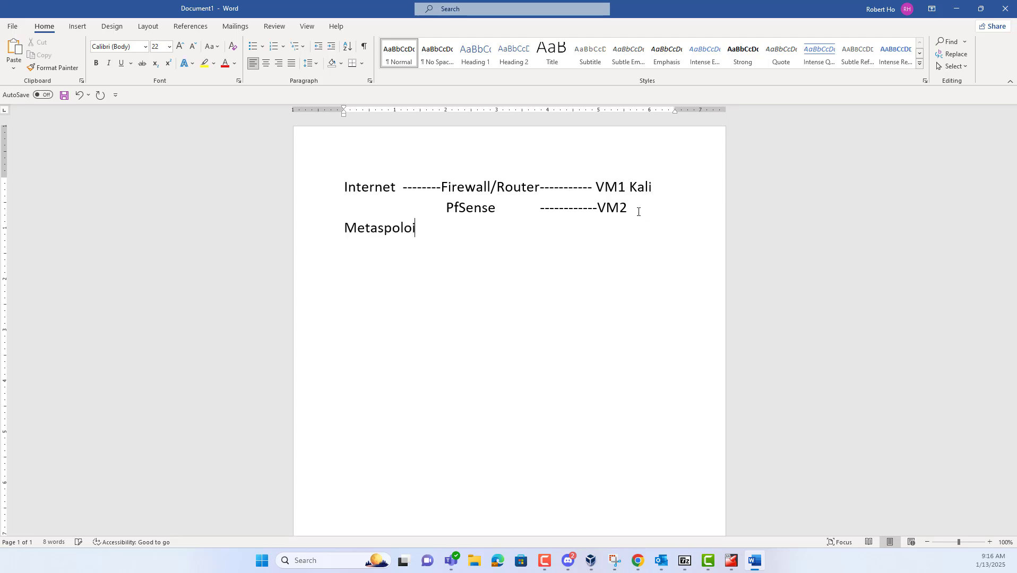
text(table)
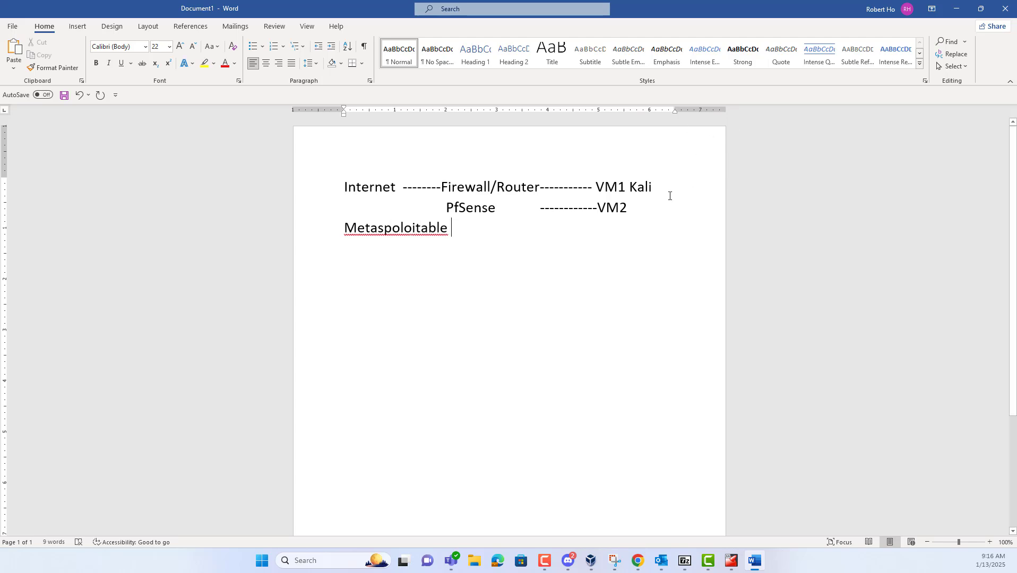
drag(341, 185, 733, 206)
Set the first two diagram lines and the Metaspoloitable text to 16 pt
click(169, 49)
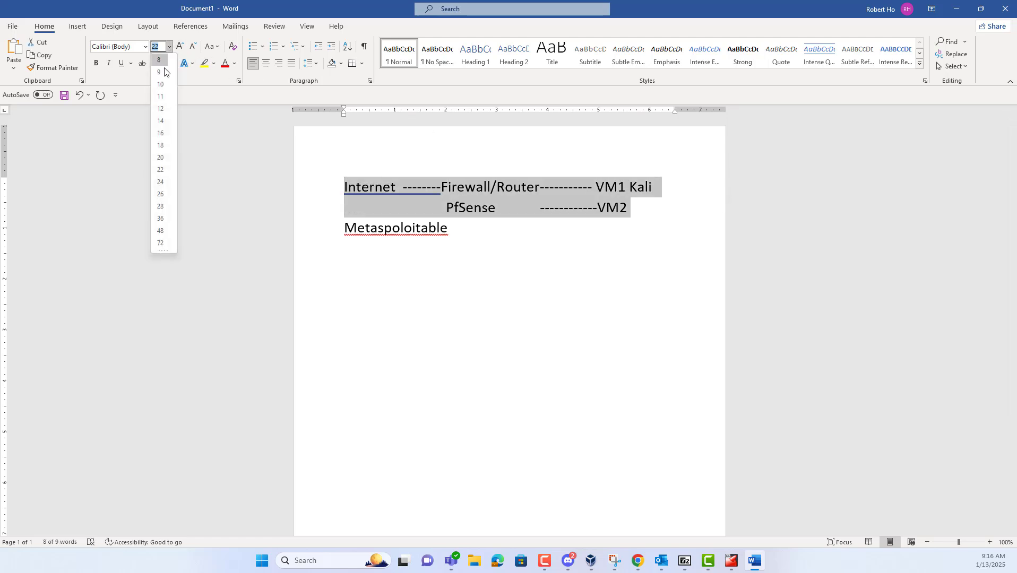
click(160, 134)
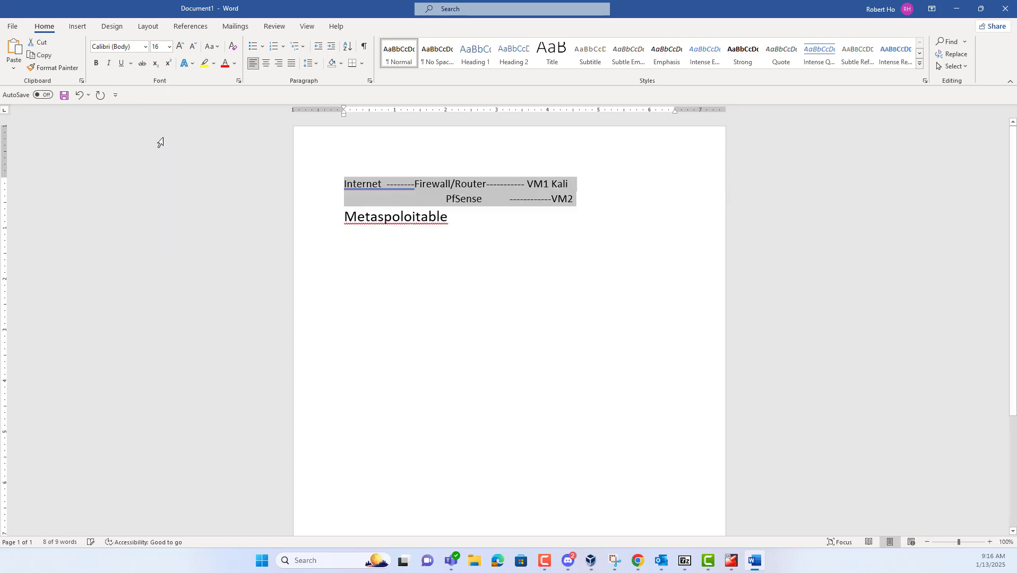
click(596, 200)
key(Delete)
key(Delete)
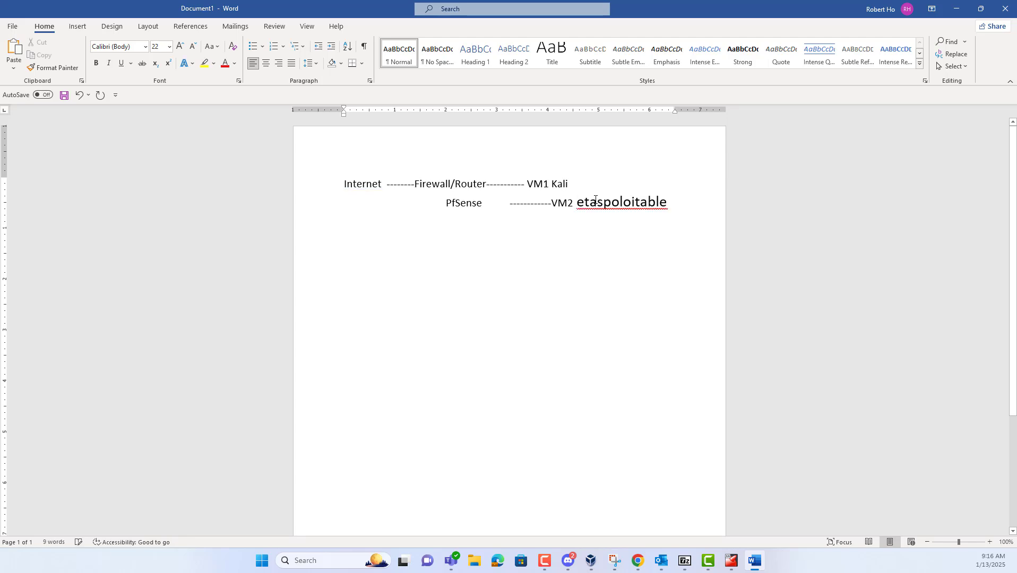
key(ctrl+z)
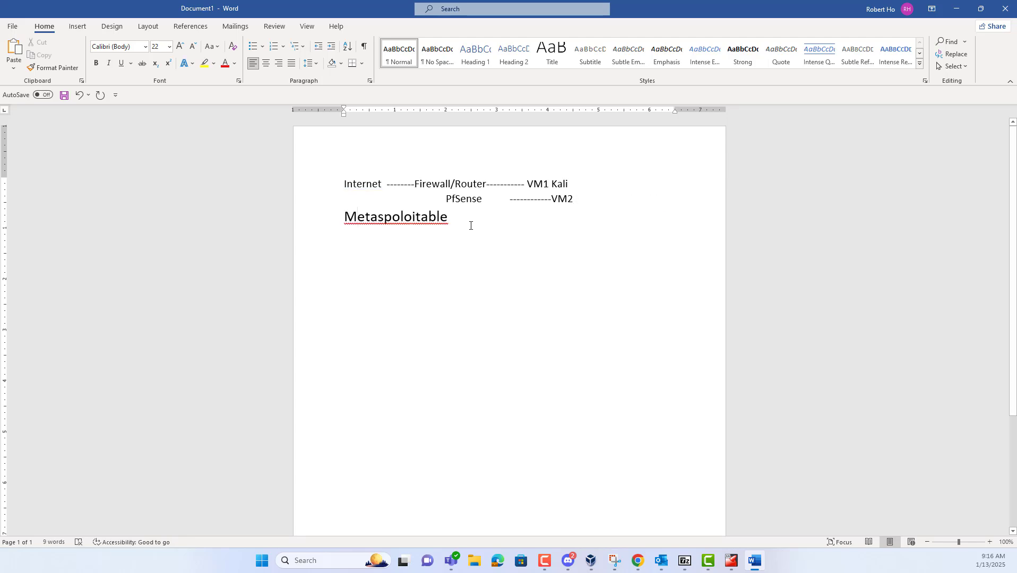
drag(470, 223, 323, 219)
click(169, 46)
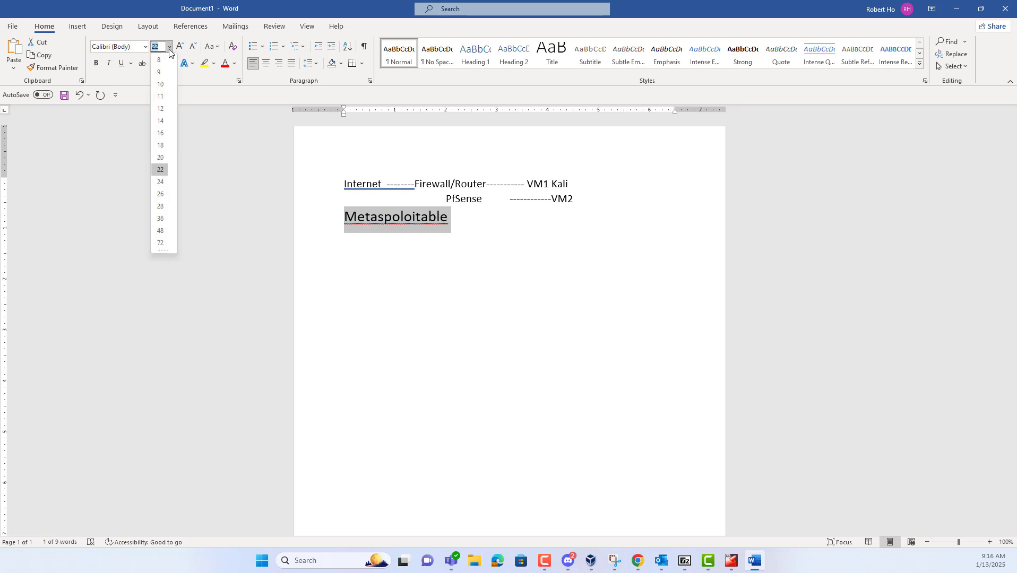
click(159, 132)
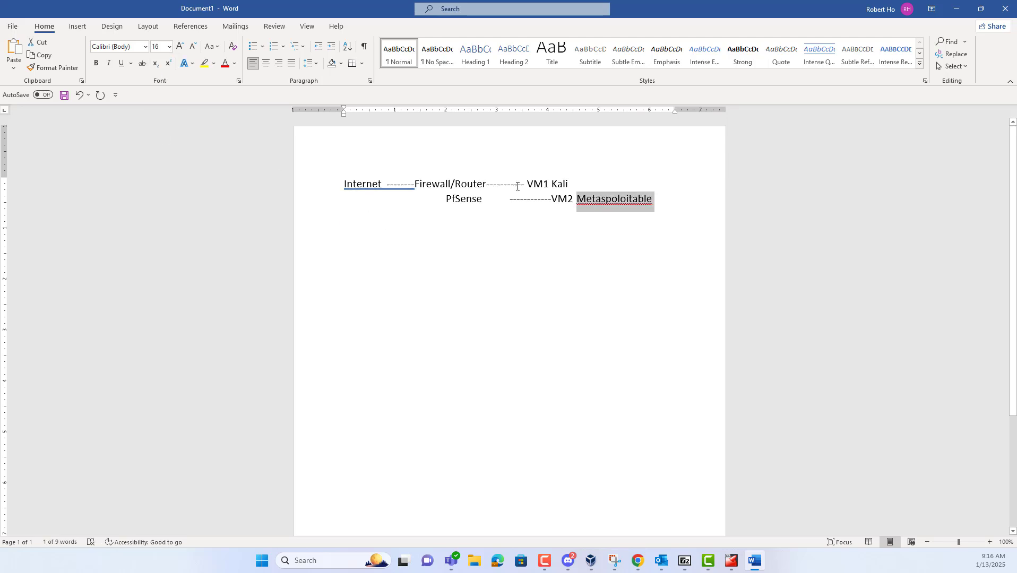
click(593, 199)
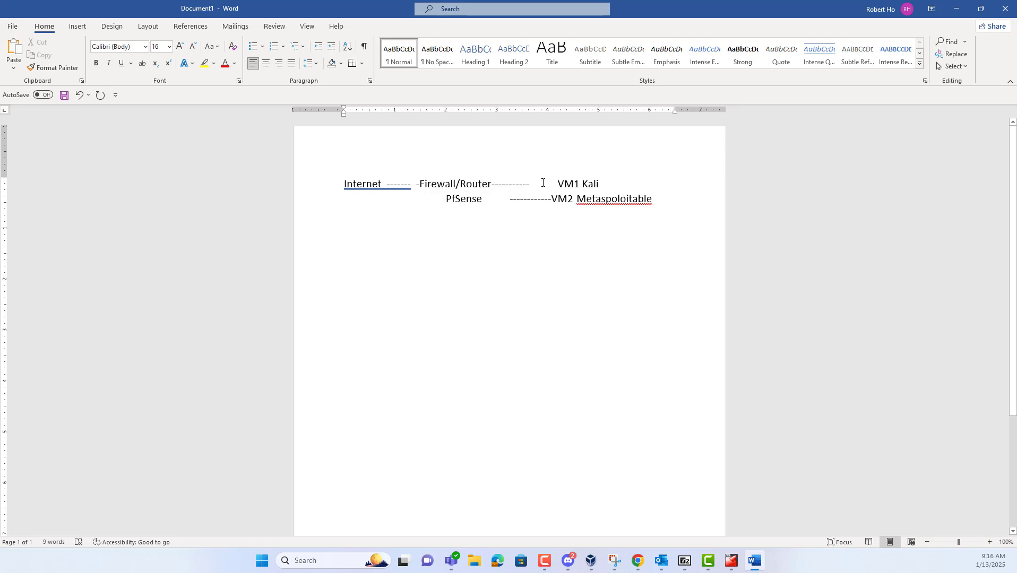
Add '----' and remove the extra space so Firewall/Router connects directly to VM1 Kali
text(----)
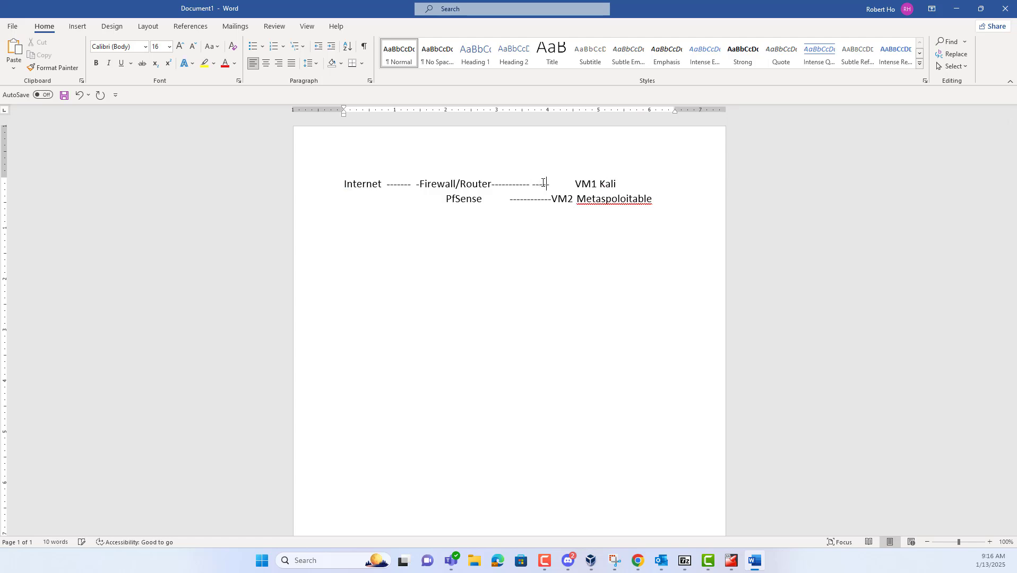
key(Delete)
key(Delete)
key(Delete)
key(Delete)
key(Delete)
key(Delete)
key(Delete)
key(Delete)
key(Delete)
key(Delete)
key(Down)
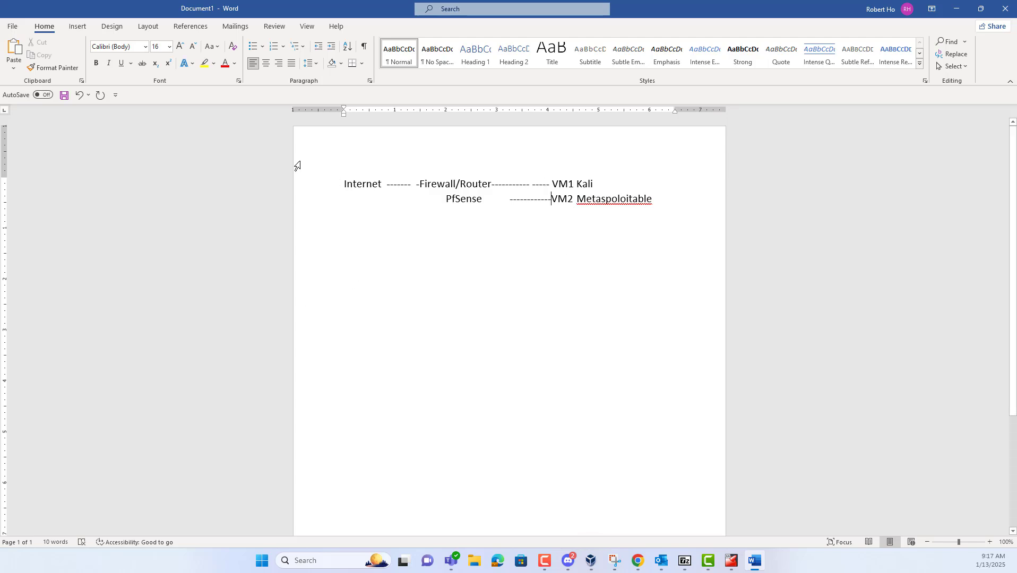
After Metaspoloitable, add blank lines and type 'Host Only Adapter' twice on separate lines
click(679, 204)
key(Return)
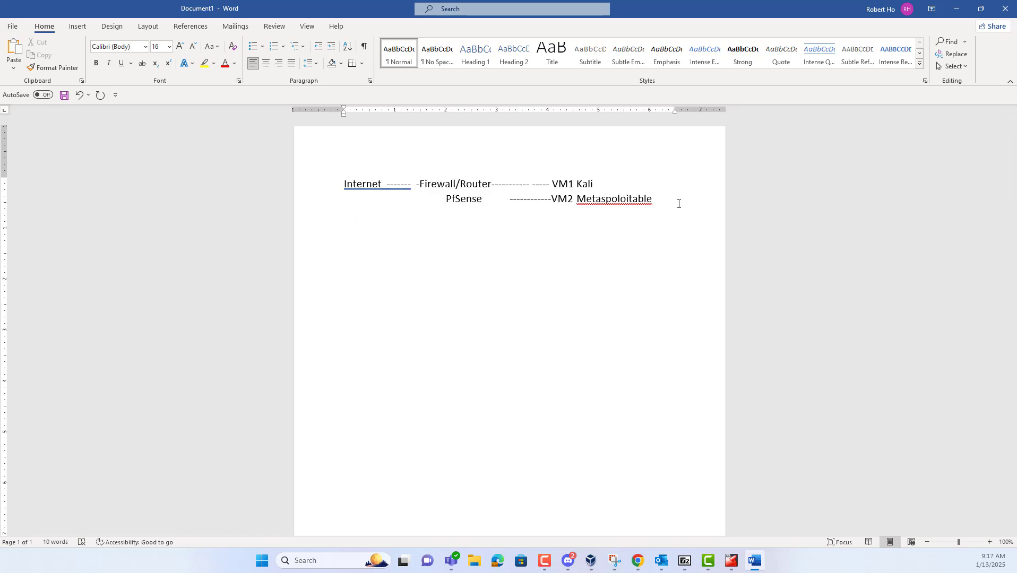
key(Return)
key(Return)
key(Return)
text(HOst)
key(BackSpace)
key(BackSpace)
text(ost Only Adapter)
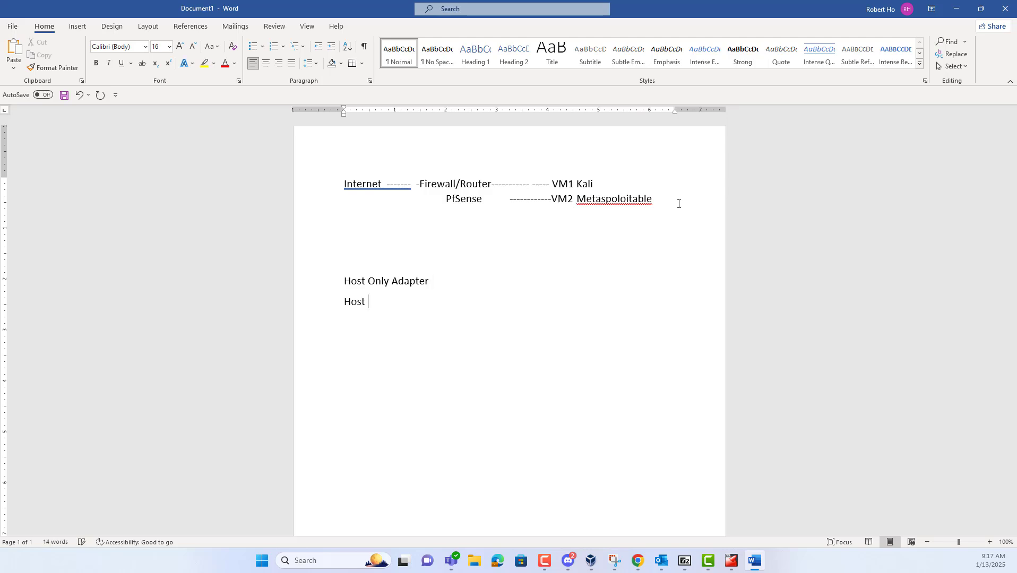
text(Only Adapter)
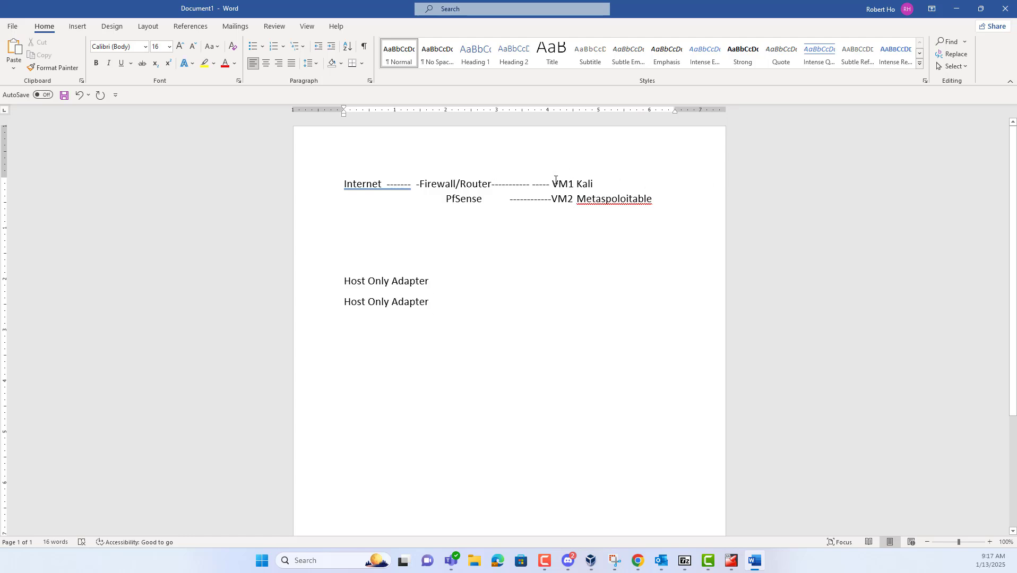
Highlight 'VM1 Kali' and 'VM2 Metaspoloitable' in yellow in the Word diagram
drag(558, 184, 602, 185)
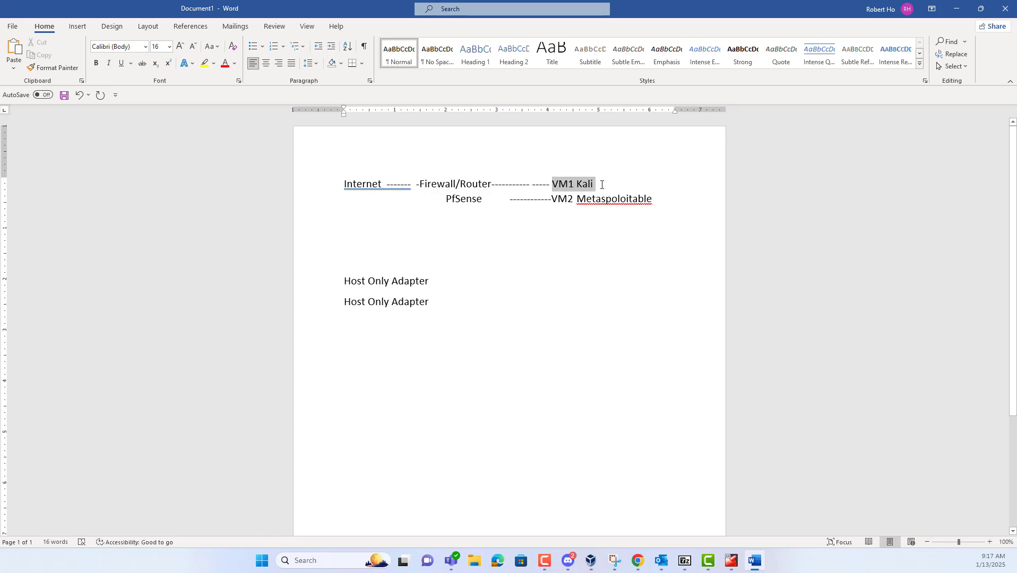
click(208, 67)
click(668, 204)
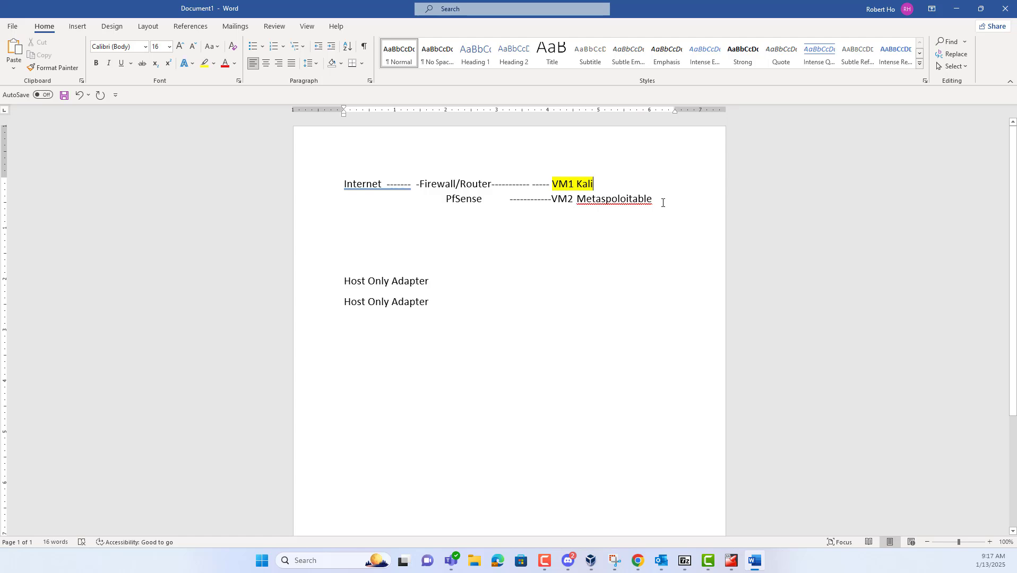
drag(663, 203, 552, 200)
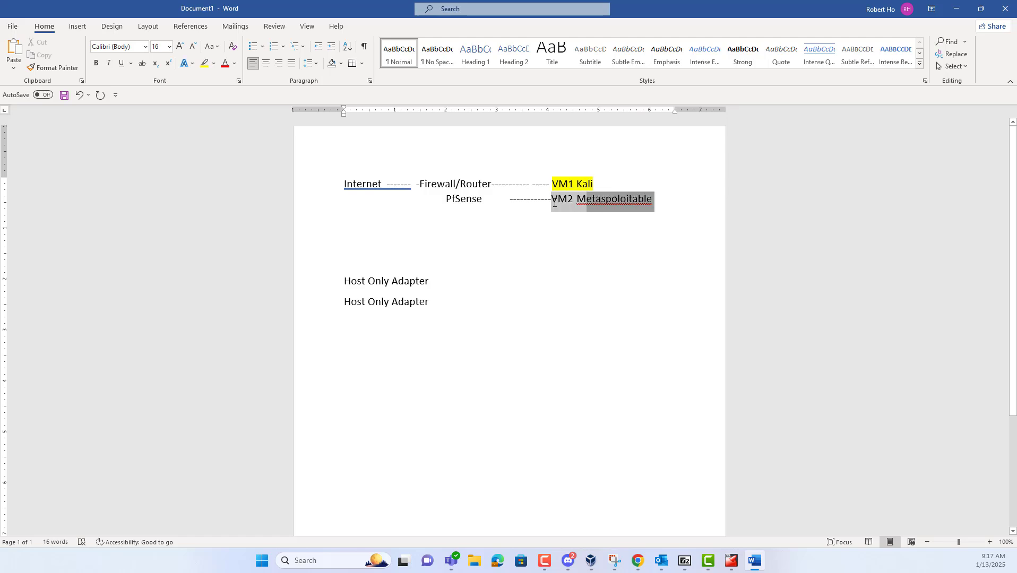
click(203, 64)
click(599, 274)
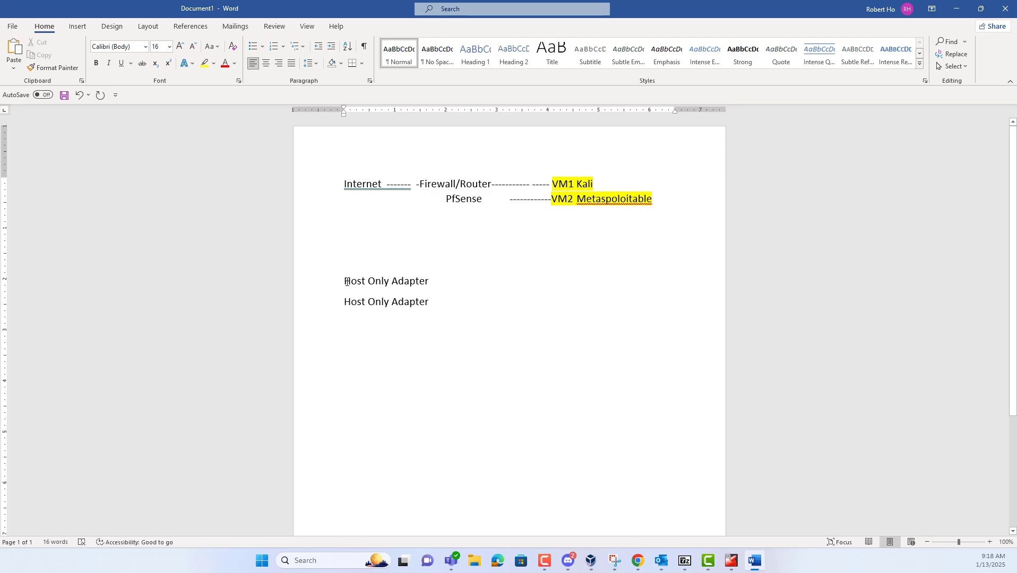
Select and deselect the Host Only Adapter lines and the Firewall/Router PfSense text, leaving them unchanged
drag(343, 282, 457, 281)
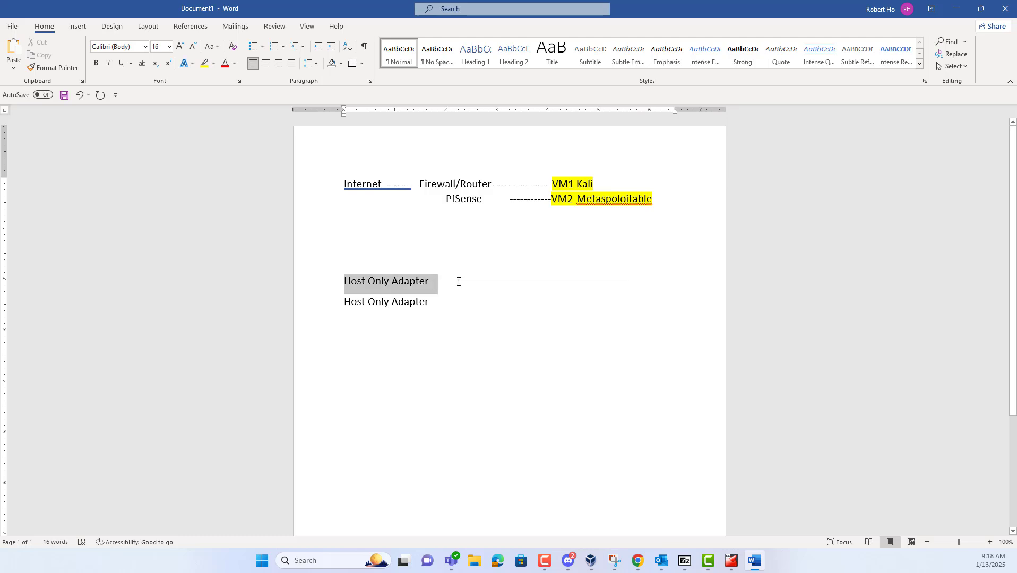
click(433, 305)
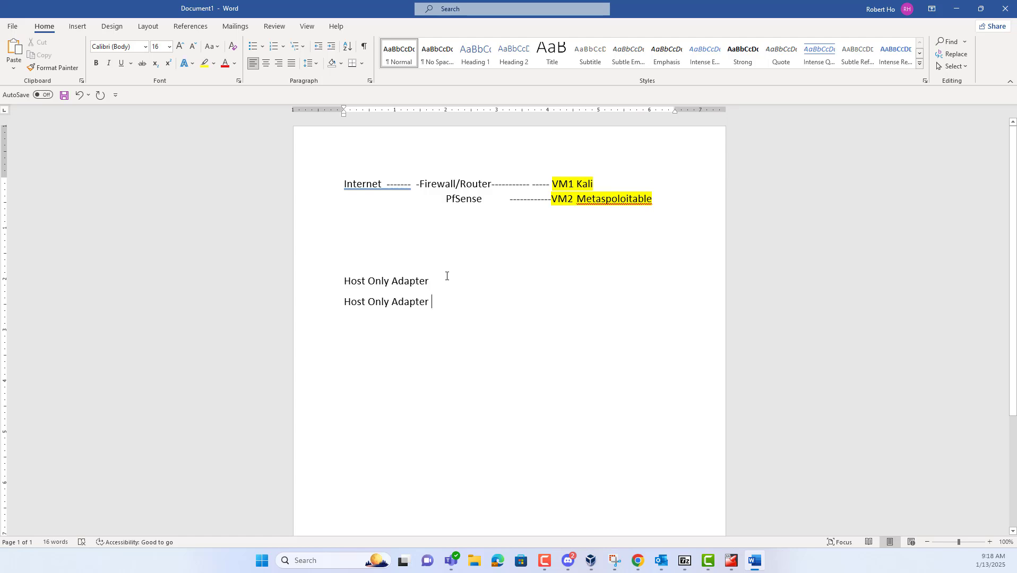
drag(341, 281, 440, 303)
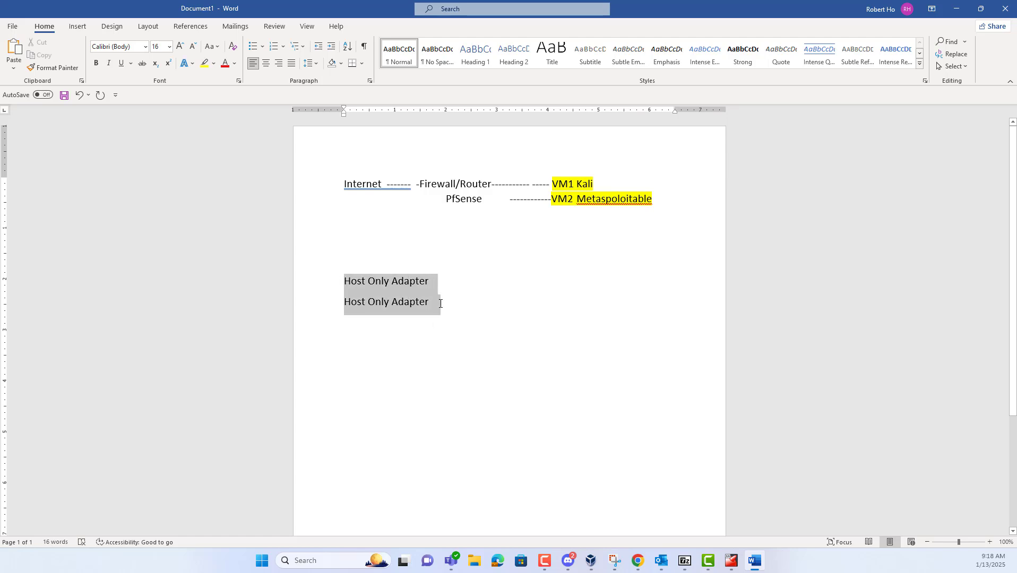
click(509, 227)
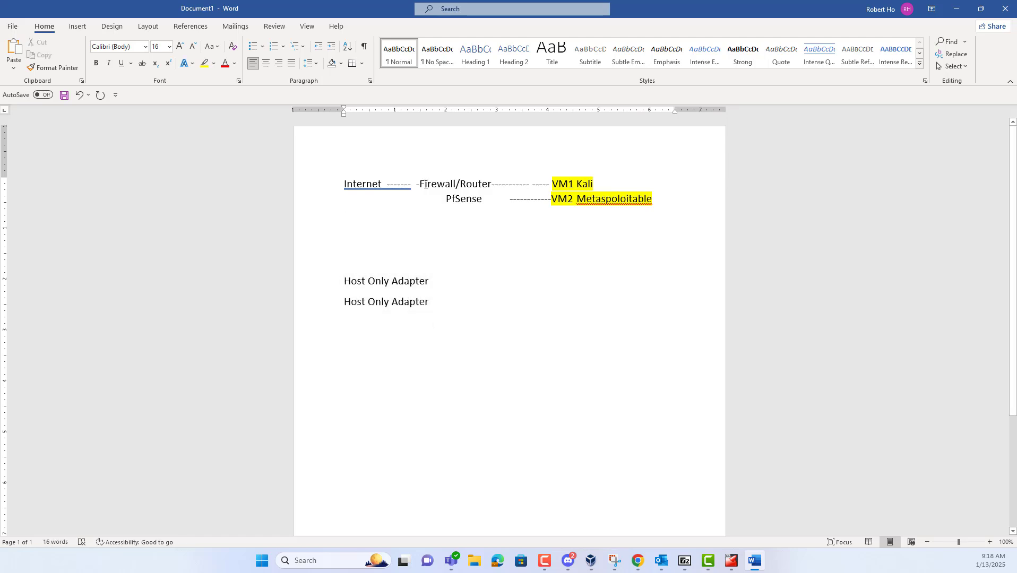
drag(438, 185, 485, 202)
click(634, 208)
Return to VirtualBox, move the PfSense console aside, and open the Kali 2024.4 VM's settings
click(954, 12)
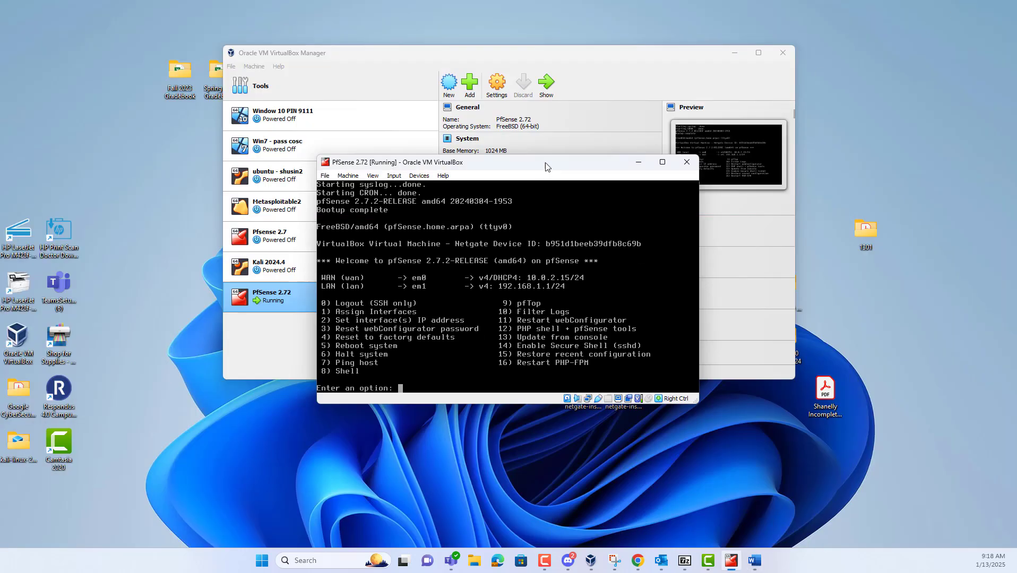
drag(544, 166, 563, 163)
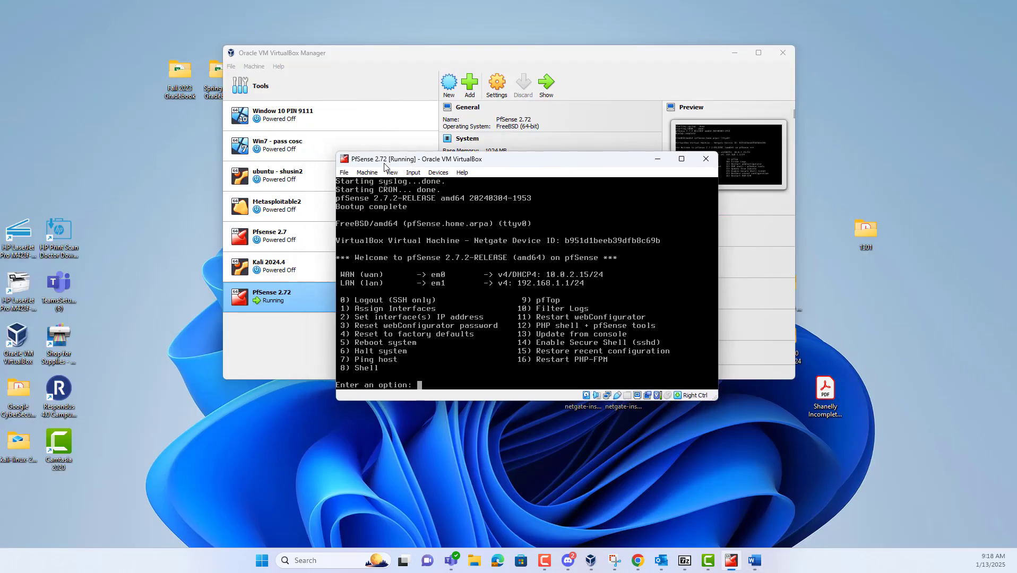
drag(515, 162, 477, 332)
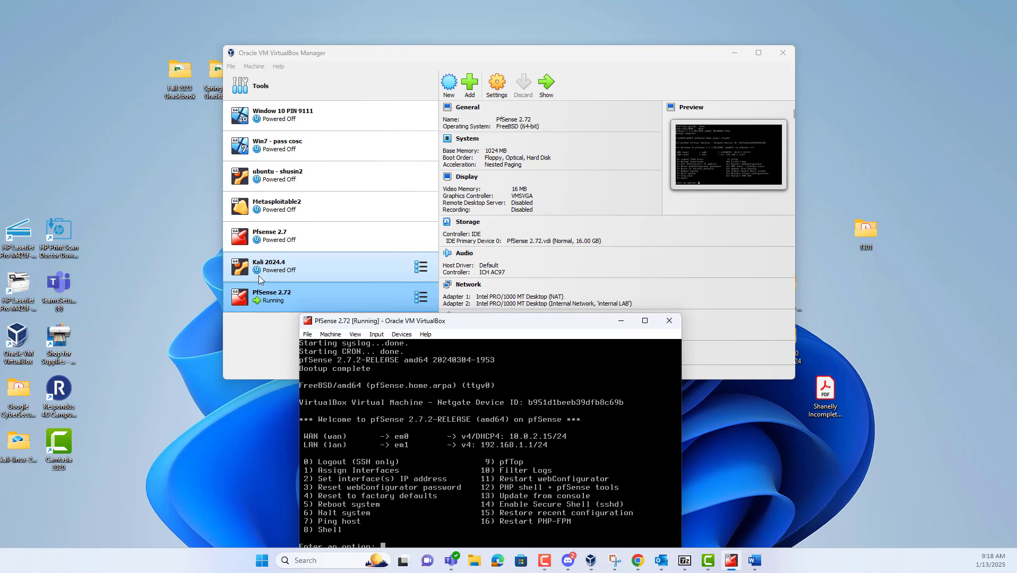
click(280, 273)
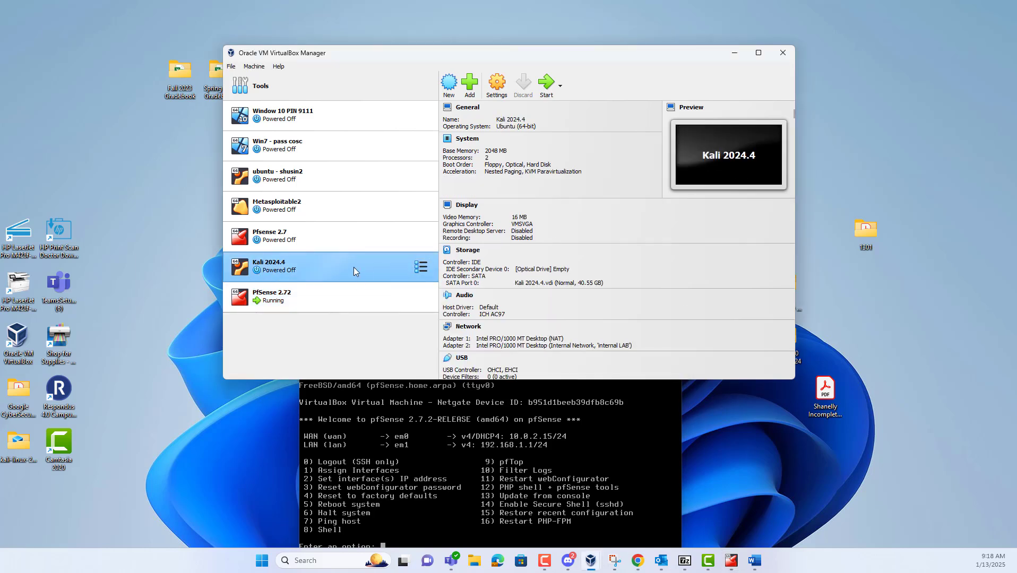
click(501, 88)
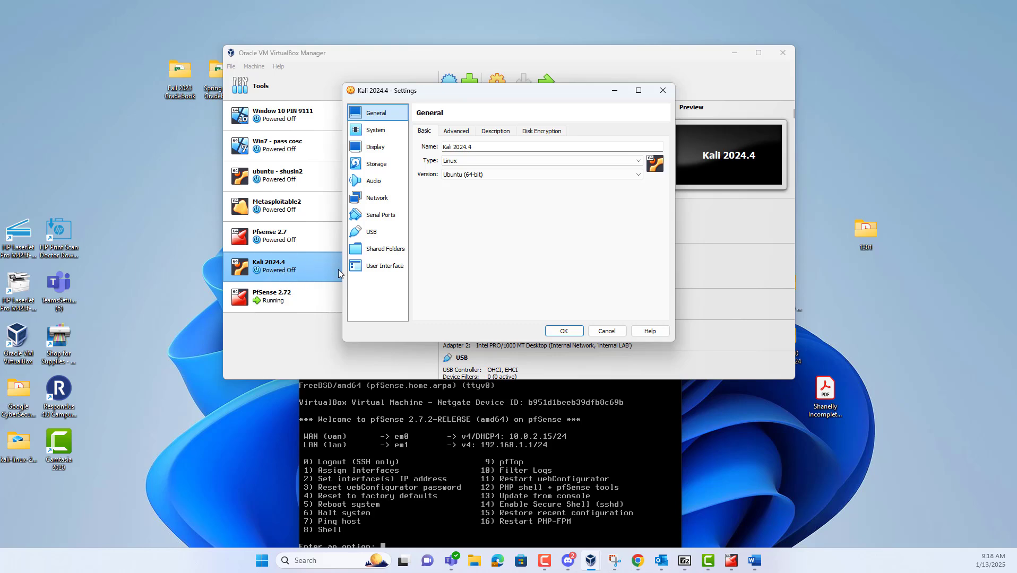
In Kali's network settings, review both adapters and attach Adapter 2 to Host-only Adapter
click(378, 199)
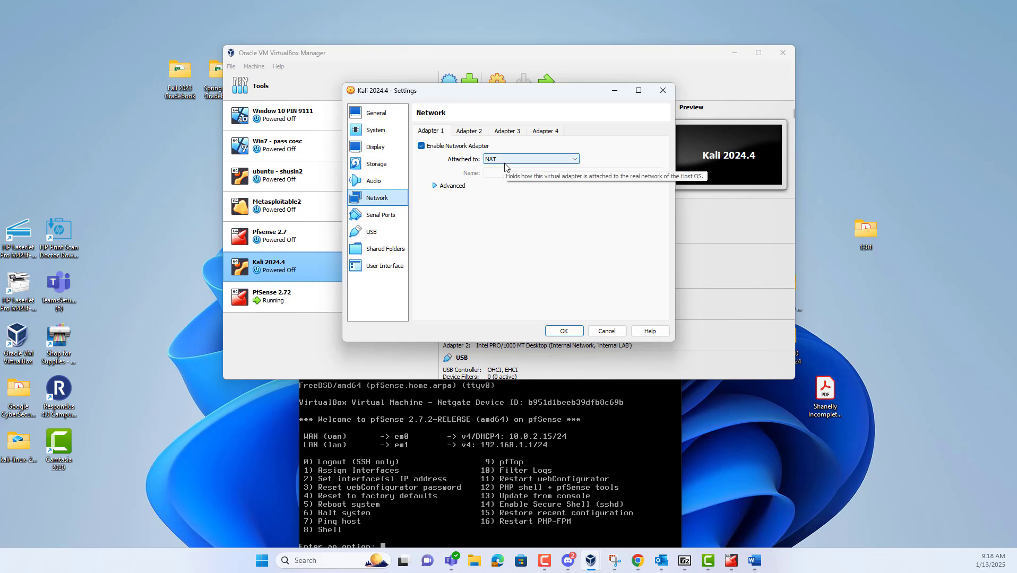
click(475, 133)
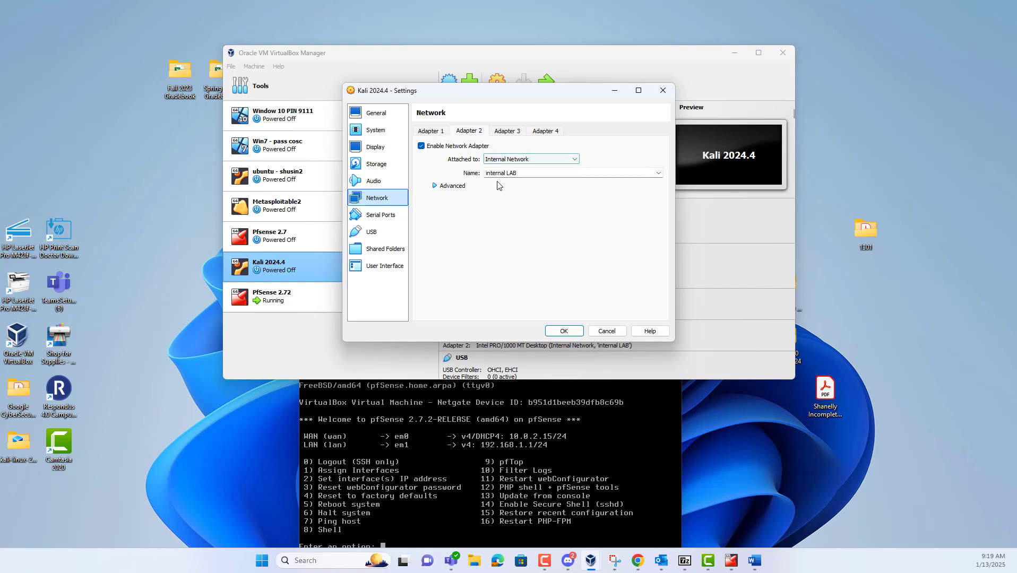
click(429, 132)
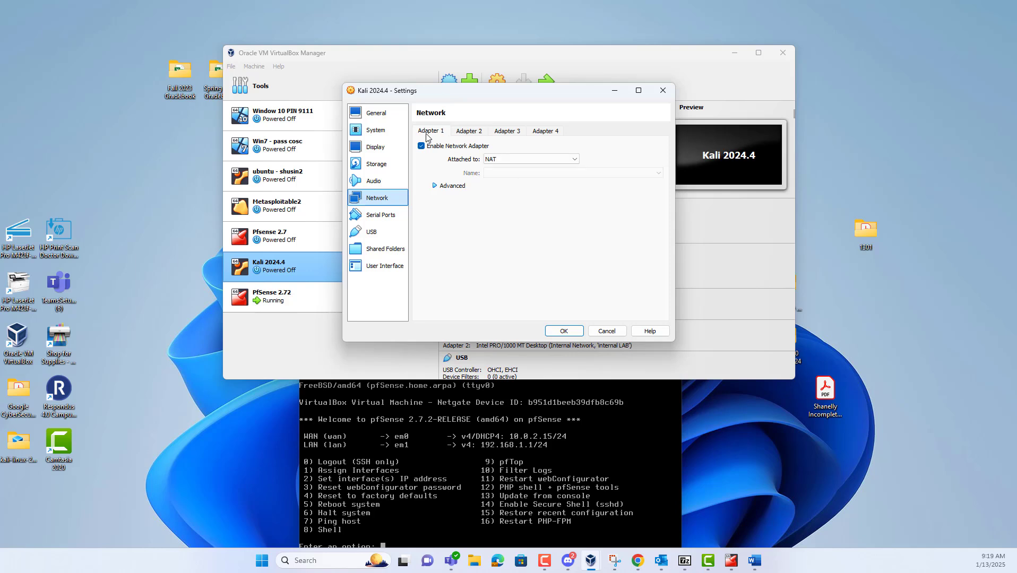
click(423, 149)
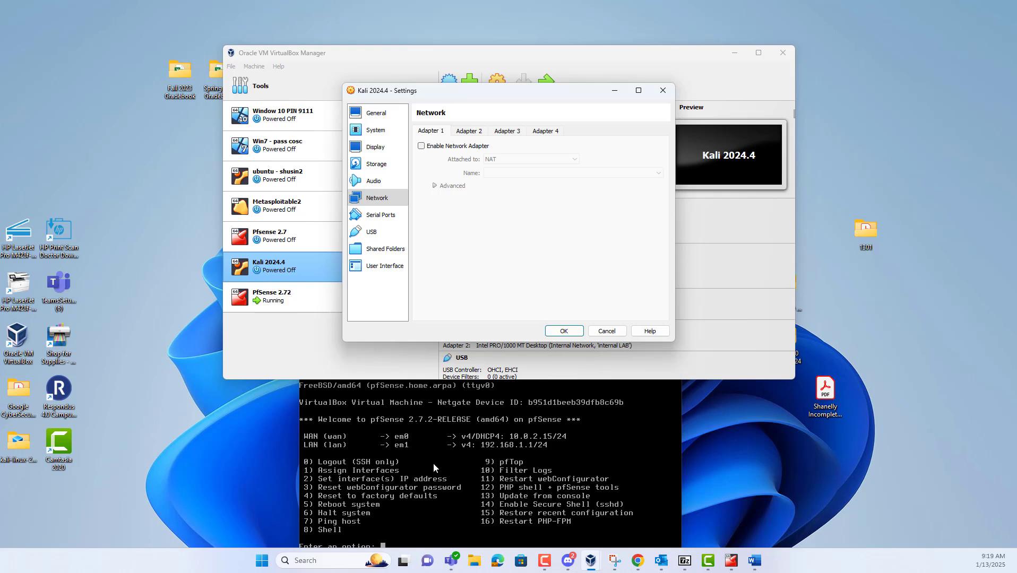
click(422, 146)
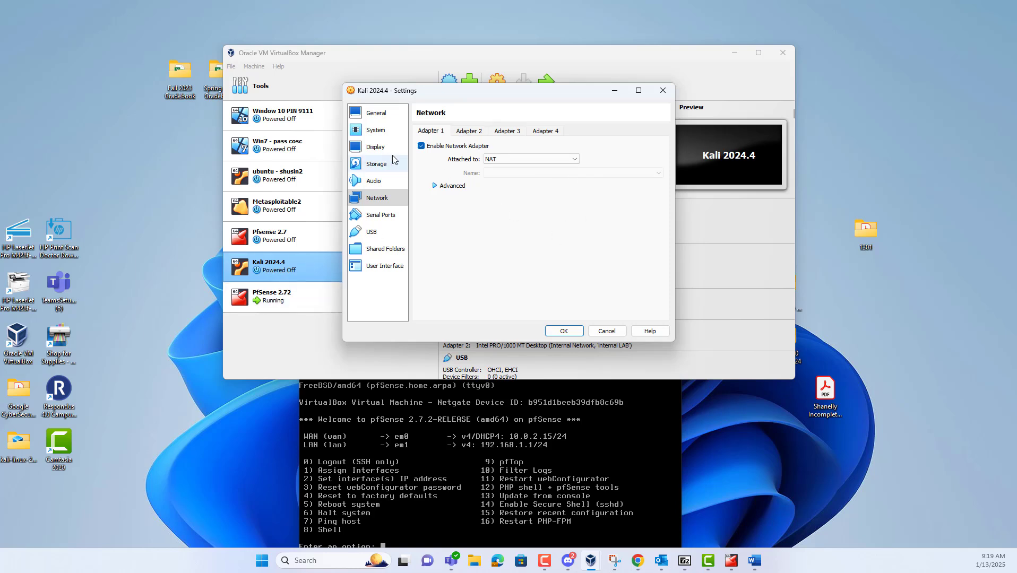
click(470, 131)
click(541, 160)
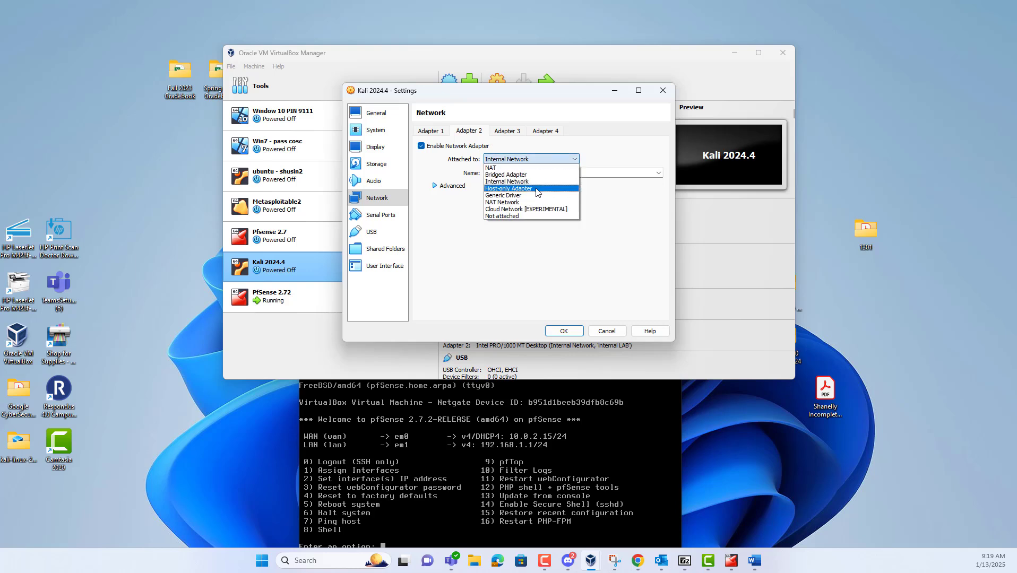
click(536, 190)
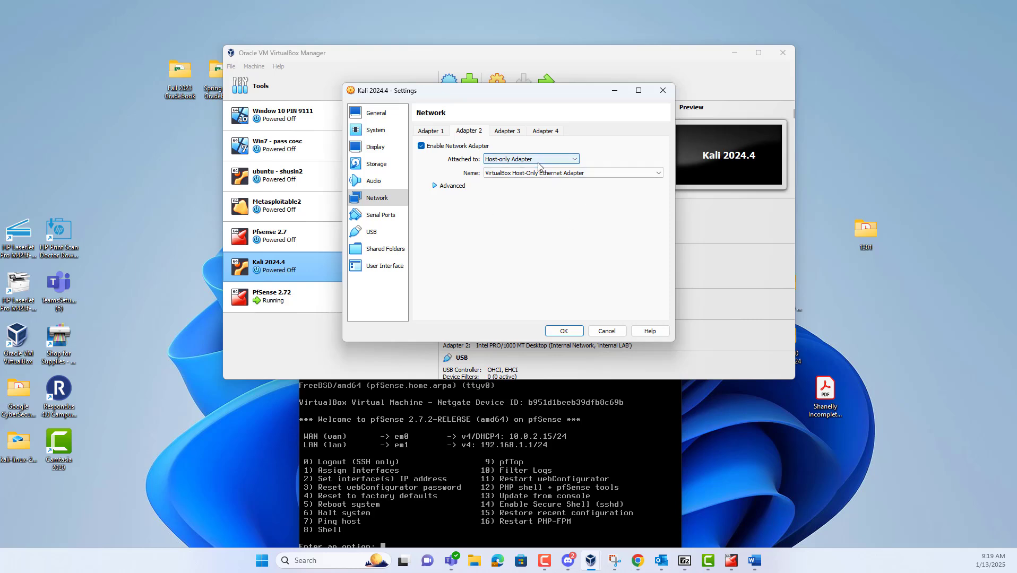
Disable Adapter 1, put Adapter 2 on Internal Network 'internal LAB', and save
click(433, 135)
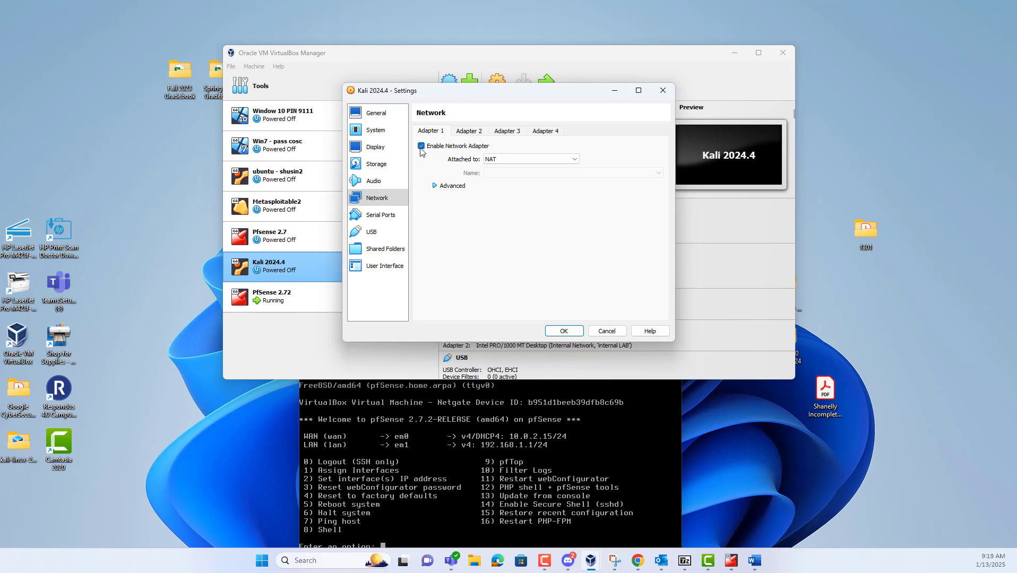
click(422, 148)
click(474, 133)
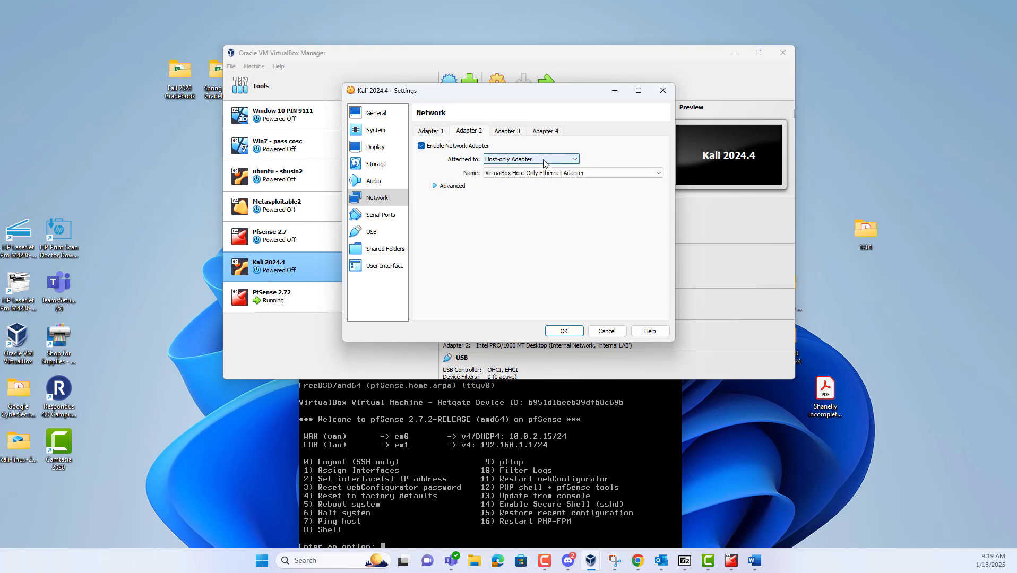
click(541, 162)
click(533, 187)
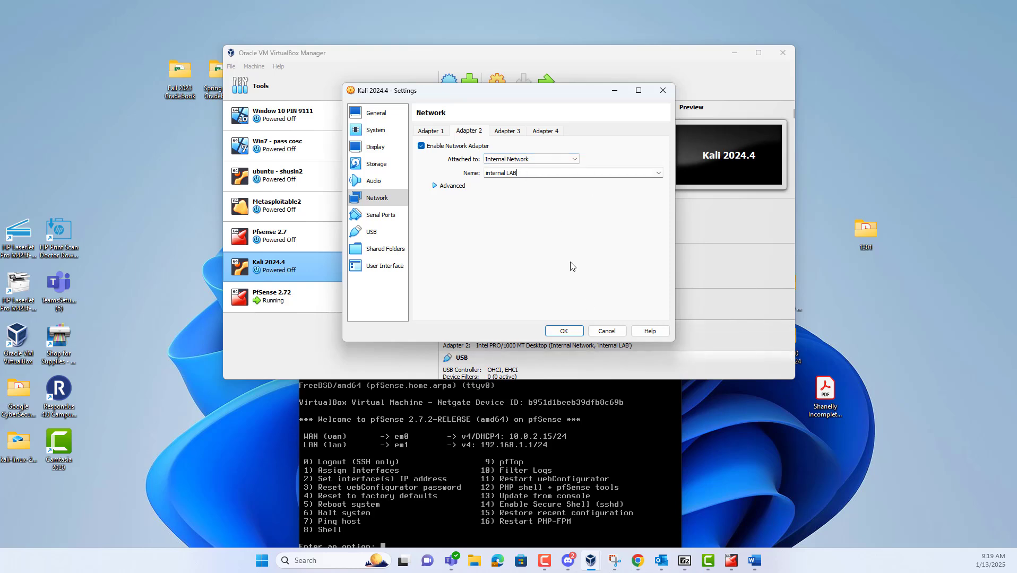
click(525, 172)
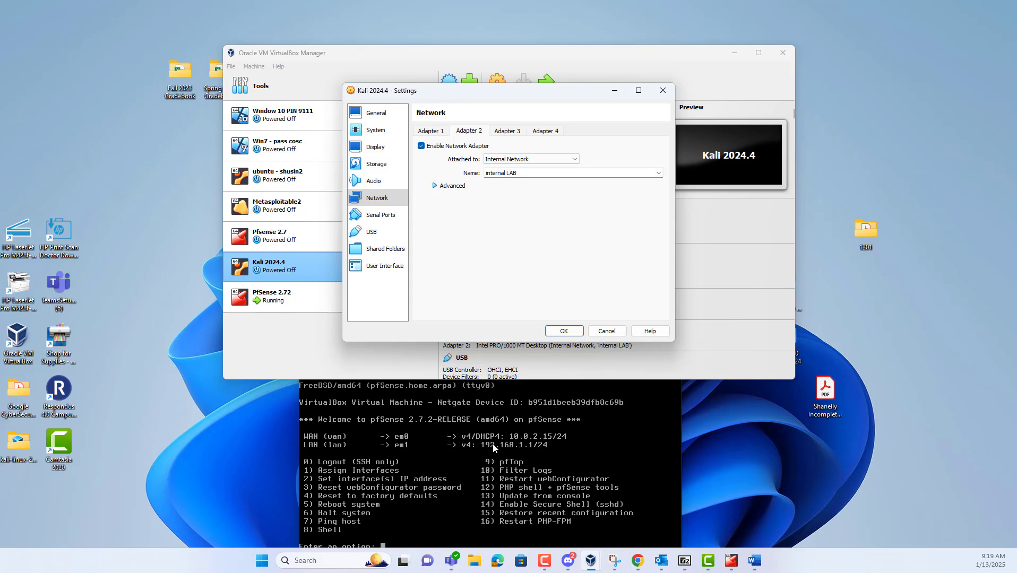
click(564, 331)
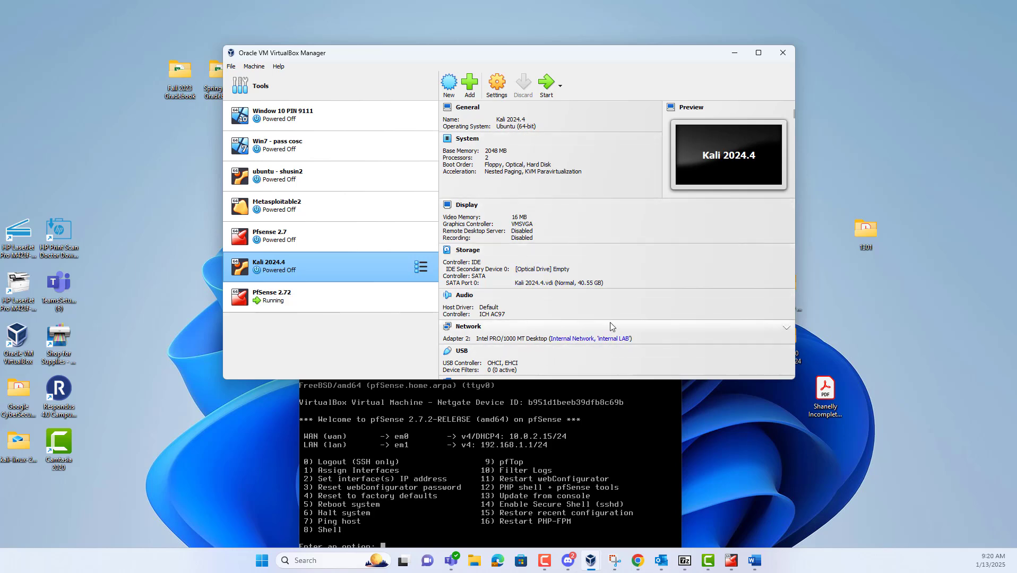
Start the Kali 2024.4 VM and enter the login username, moving on to the password
click(548, 85)
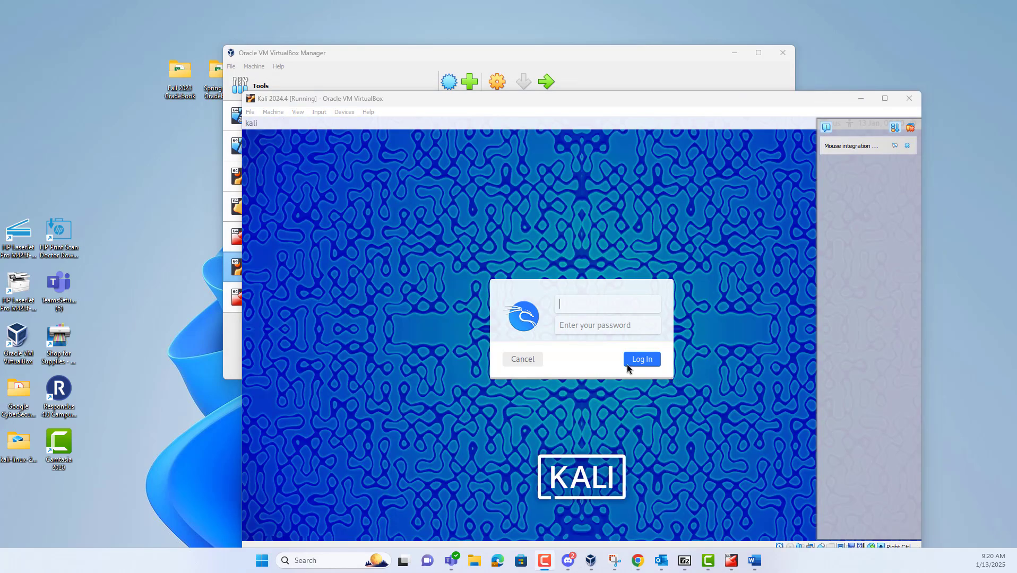
click(577, 306)
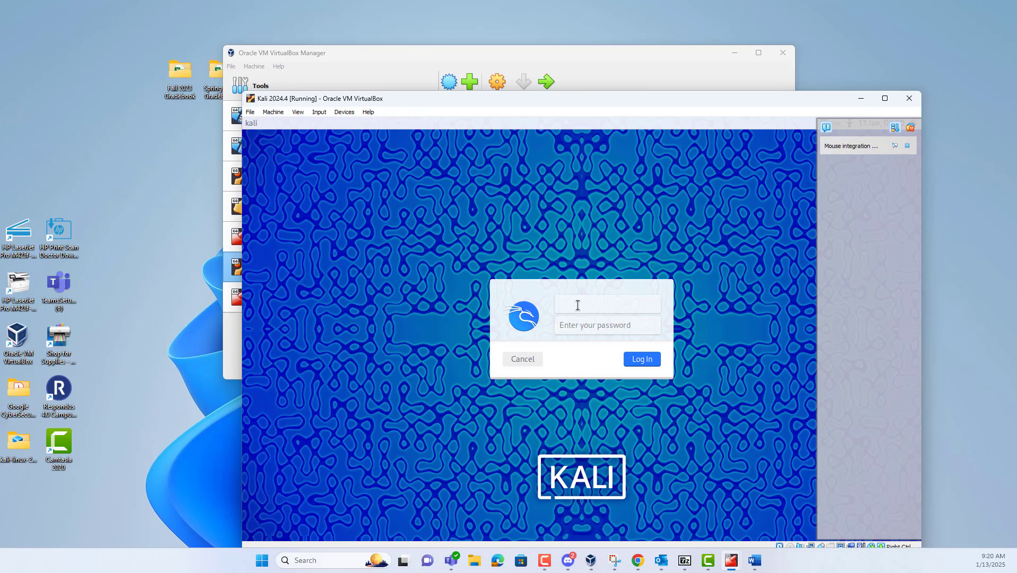
text(shush2)
key(Tab)
Log in to Kali, narrow its window, move it upper right, and confirm Adapter 2 IP 192.168.1.100
click(642, 360)
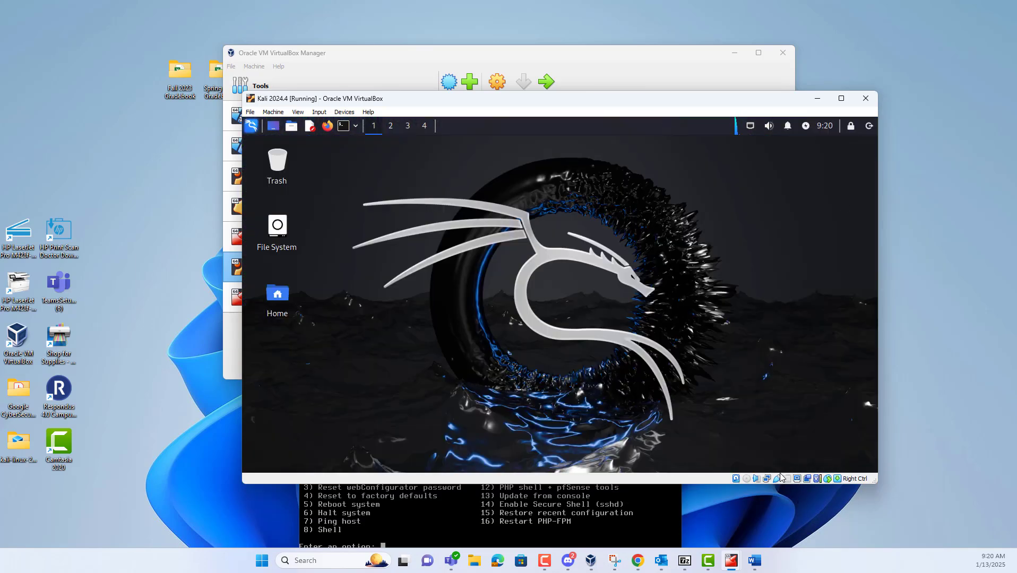
mouse_move(771, 480)
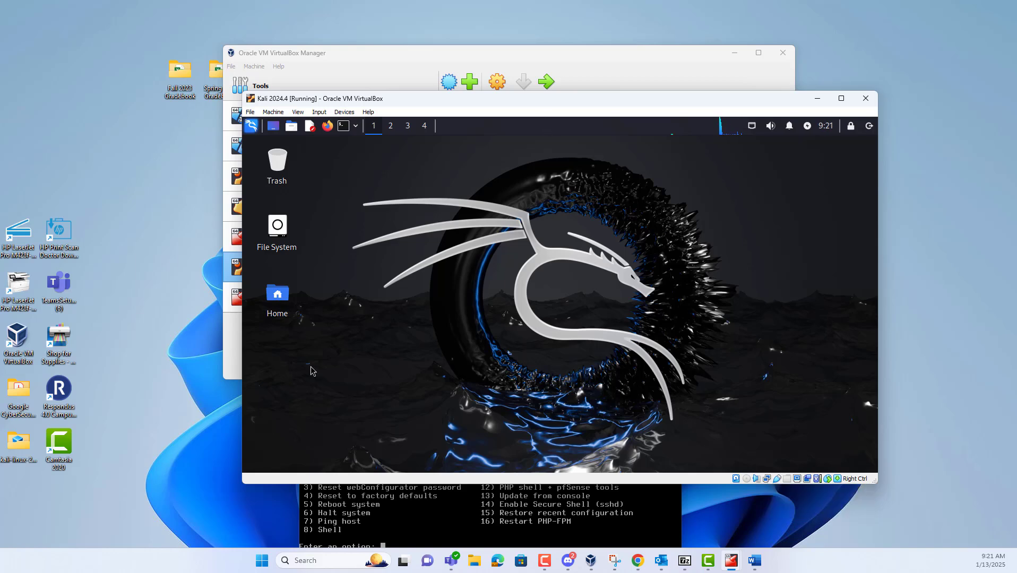
drag(243, 483, 303, 483)
drag(566, 98, 673, 34)
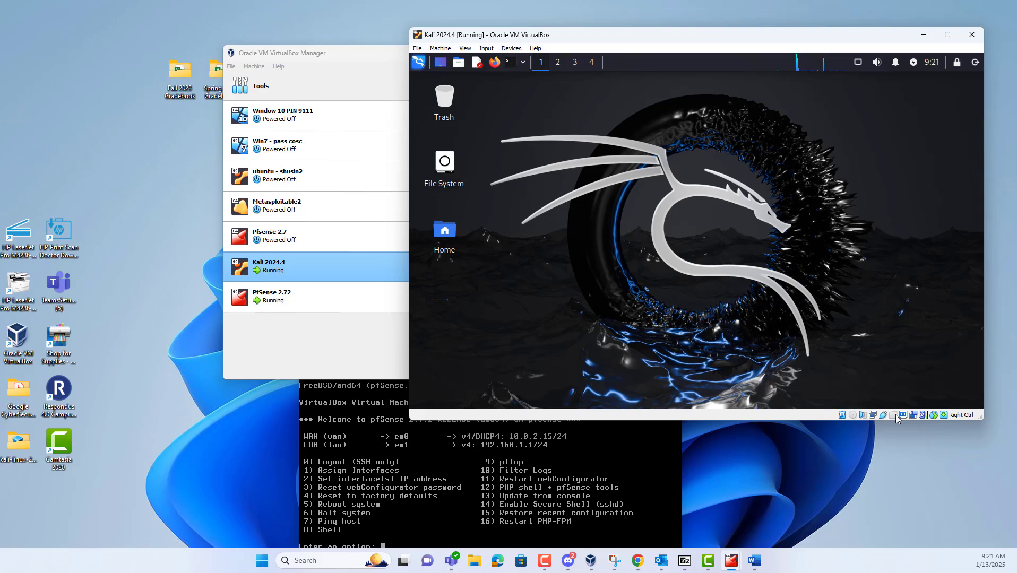
mouse_move(875, 419)
Open Firefox in Kali, load yahoo.com, and scroll down to its news stories
click(496, 64)
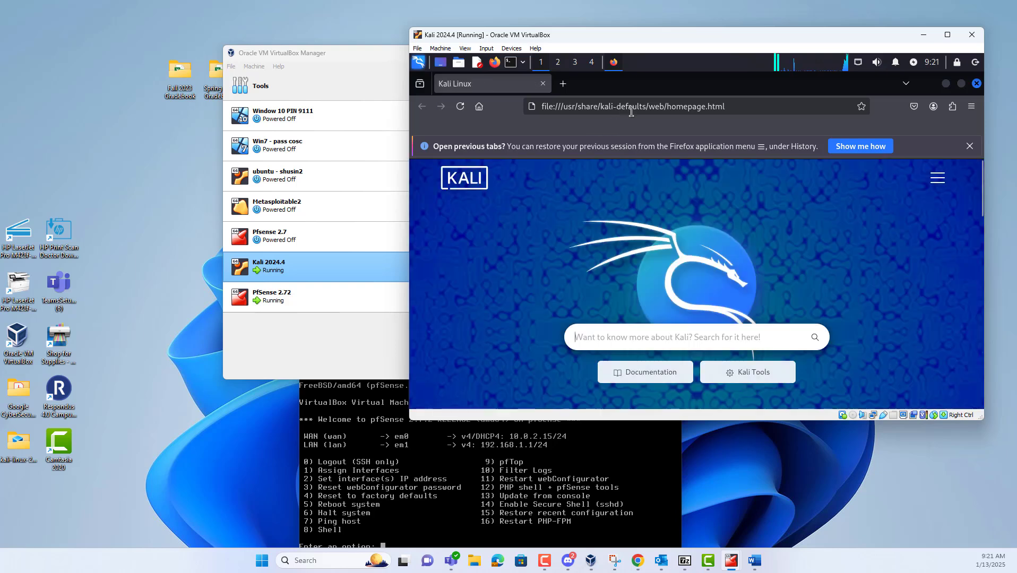
click(632, 108)
text(y)
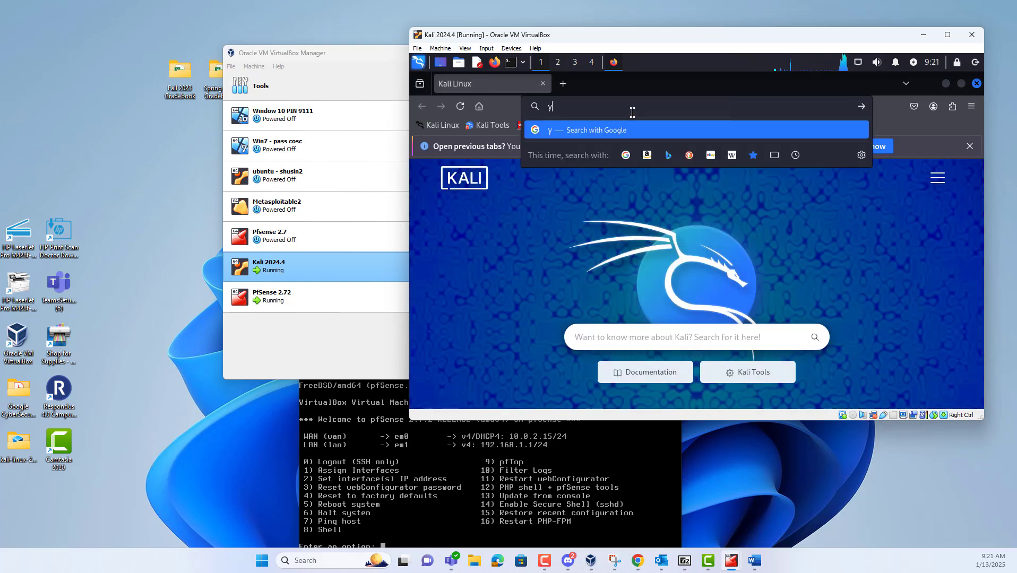
text(ahoo.com)
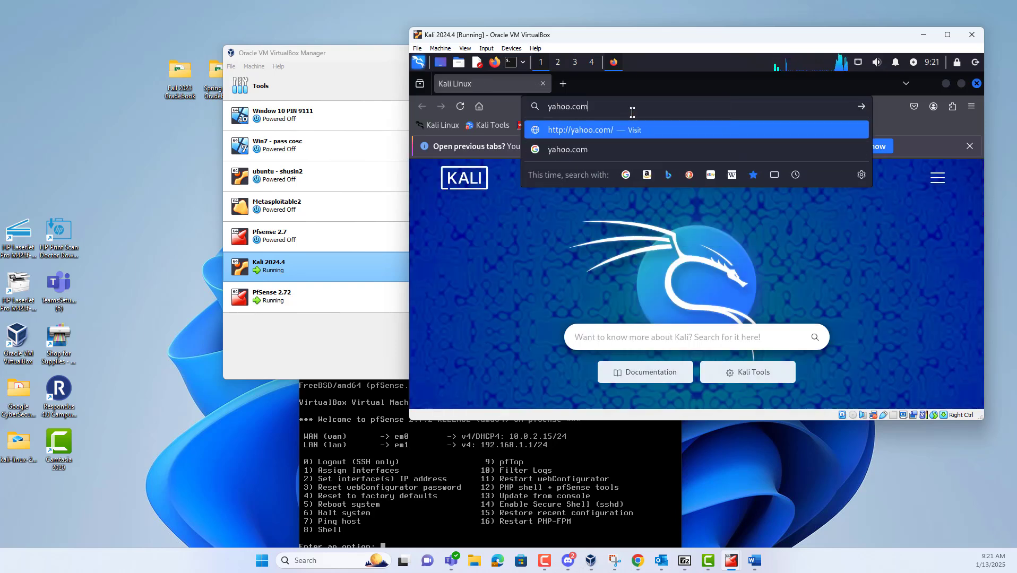
key(Return)
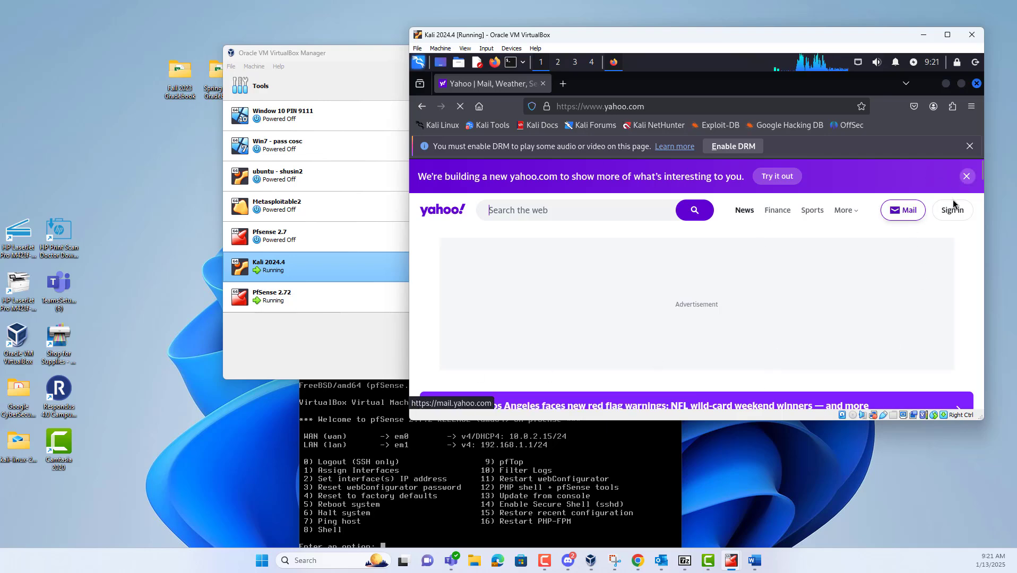
scroll(982, 207, down, 6)
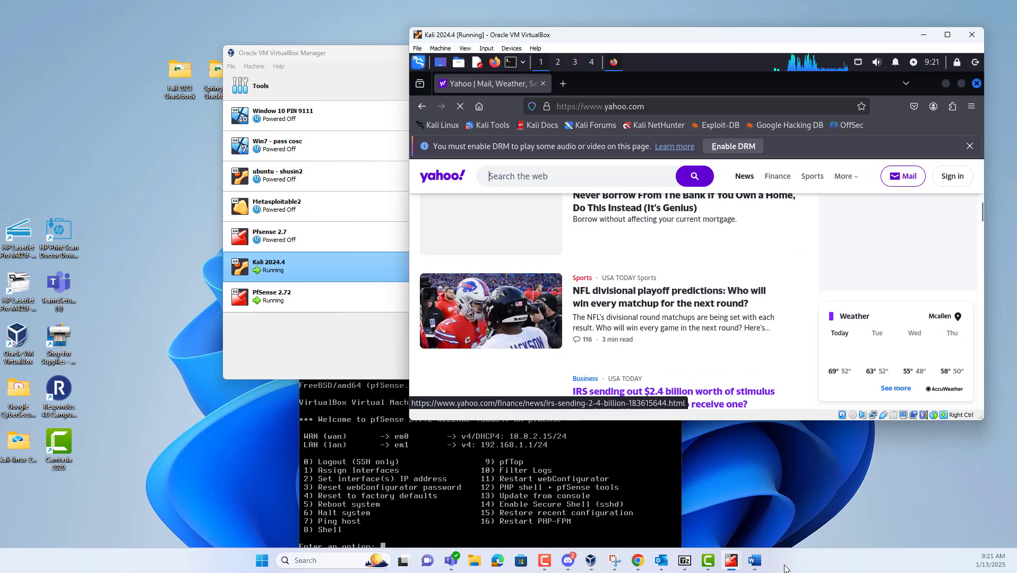
click(754, 562)
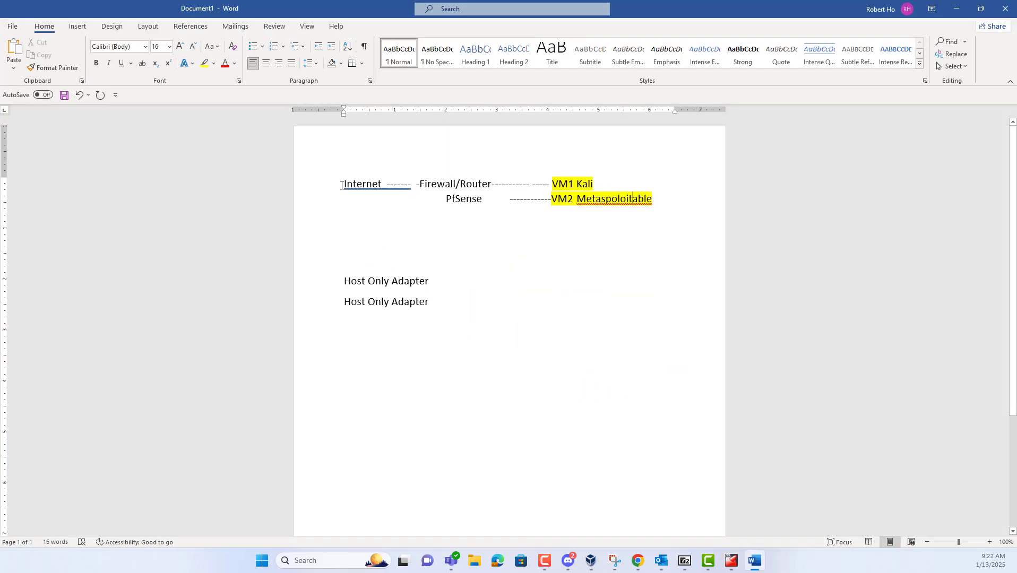
drag(342, 185, 707, 209)
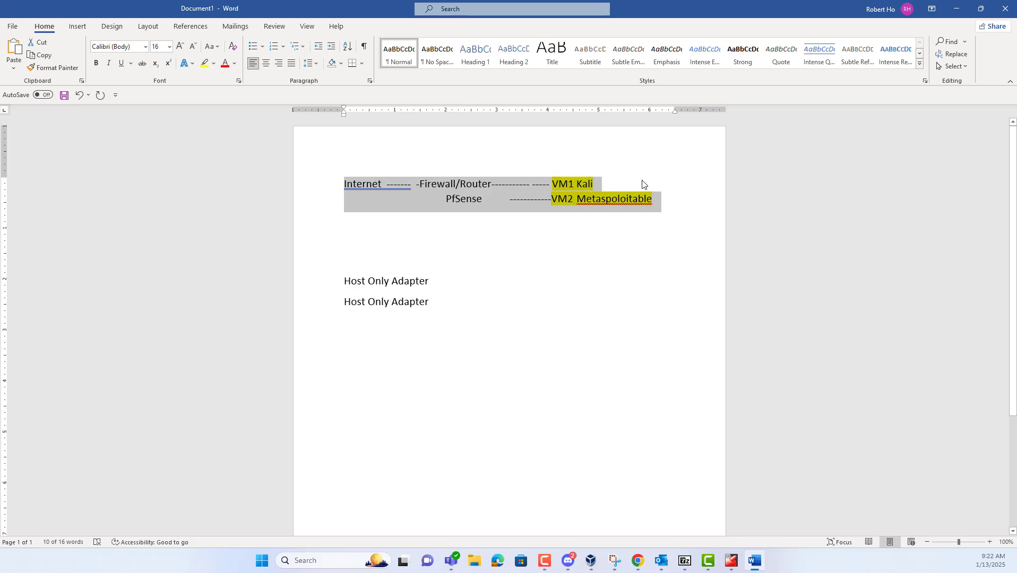
click(957, 9)
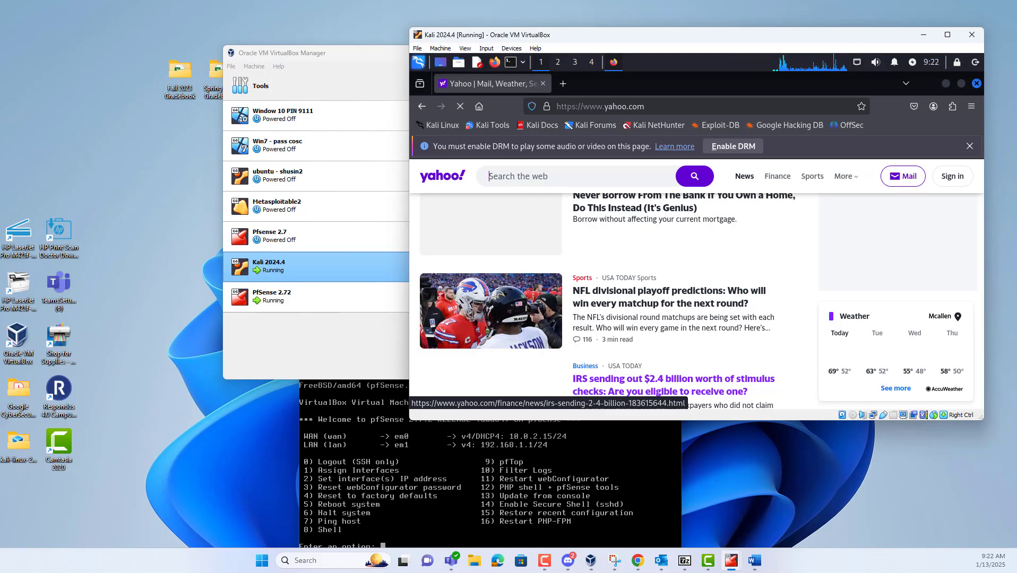